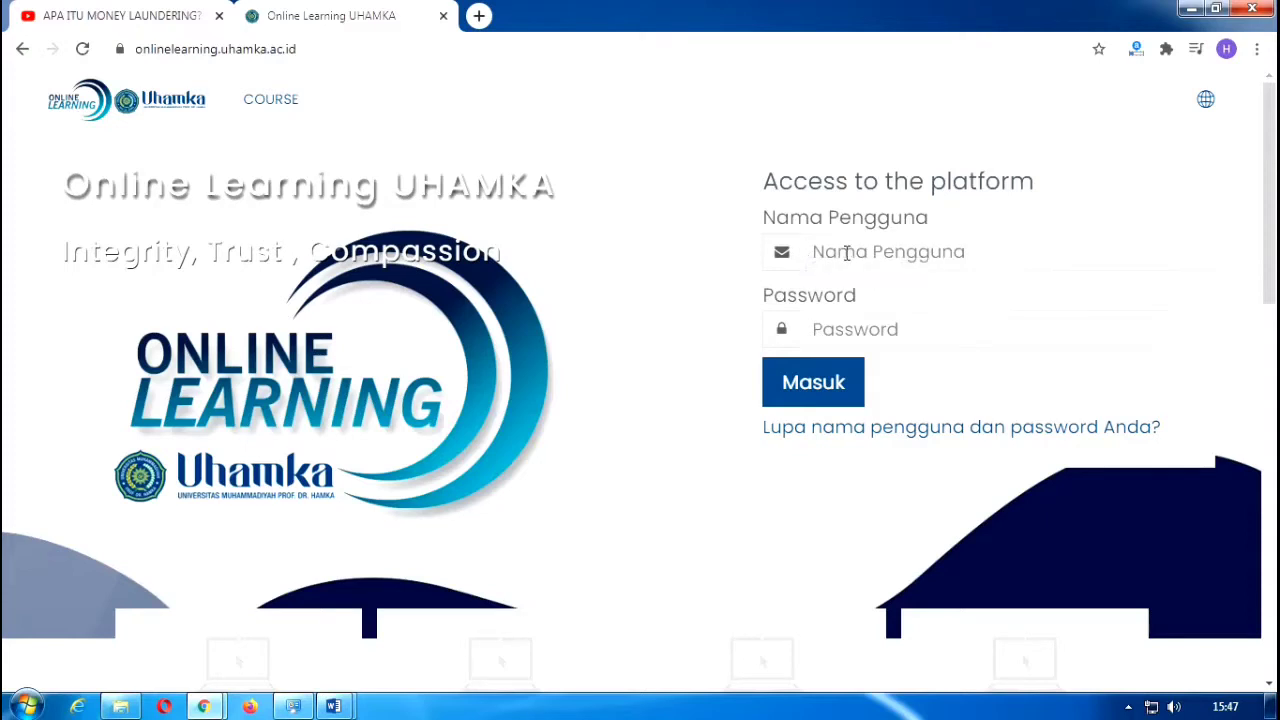
- Sign in to Online Learning UHAMKA with the saved username and the account password
click(846, 253)
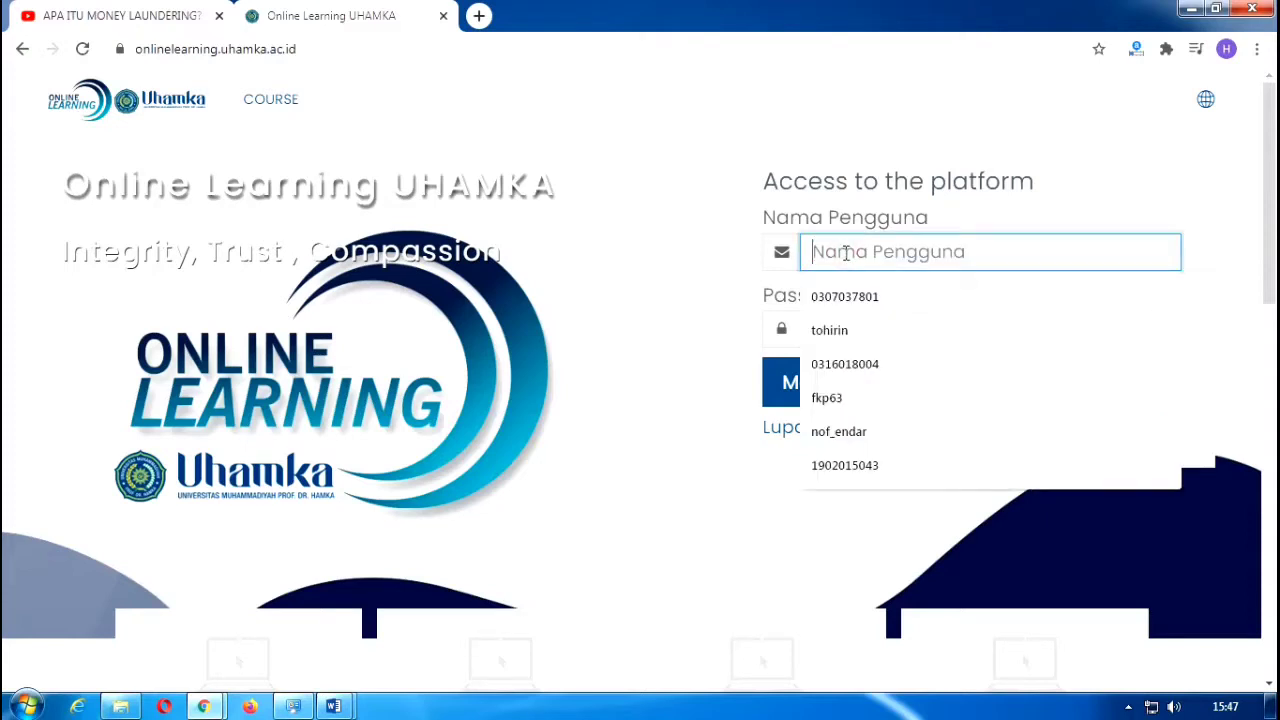
click(834, 400)
click(835, 329)
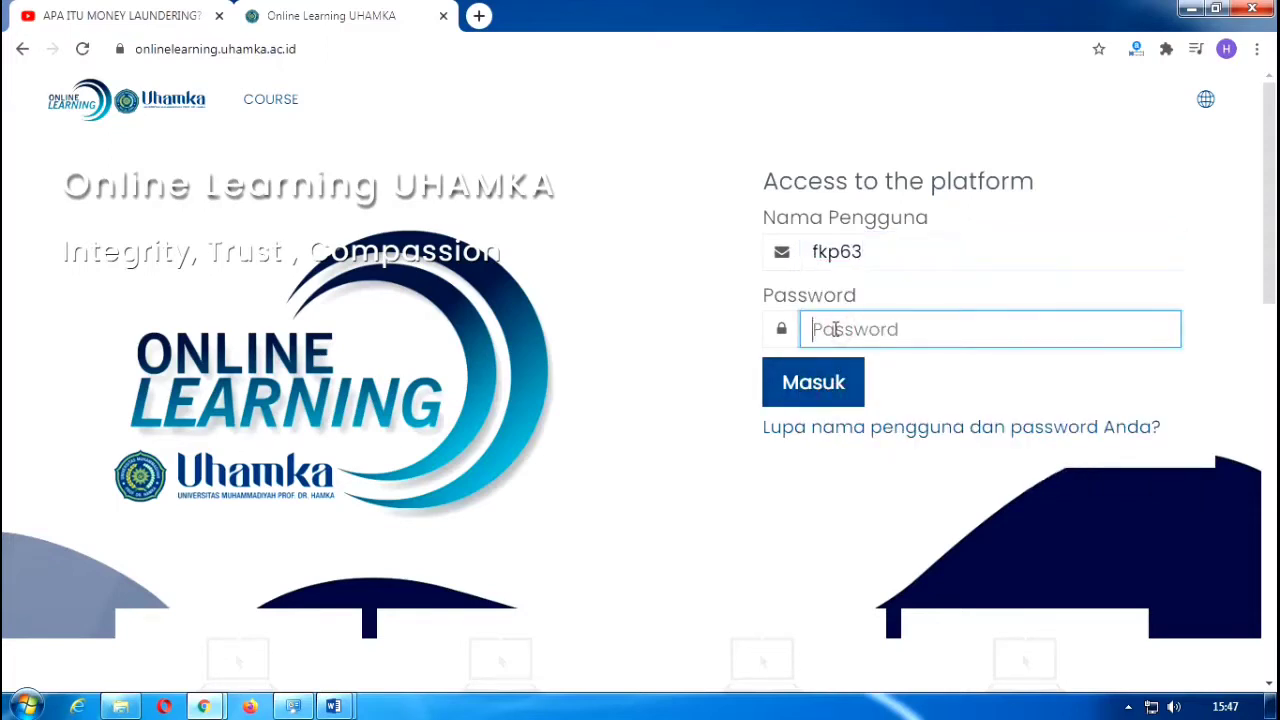
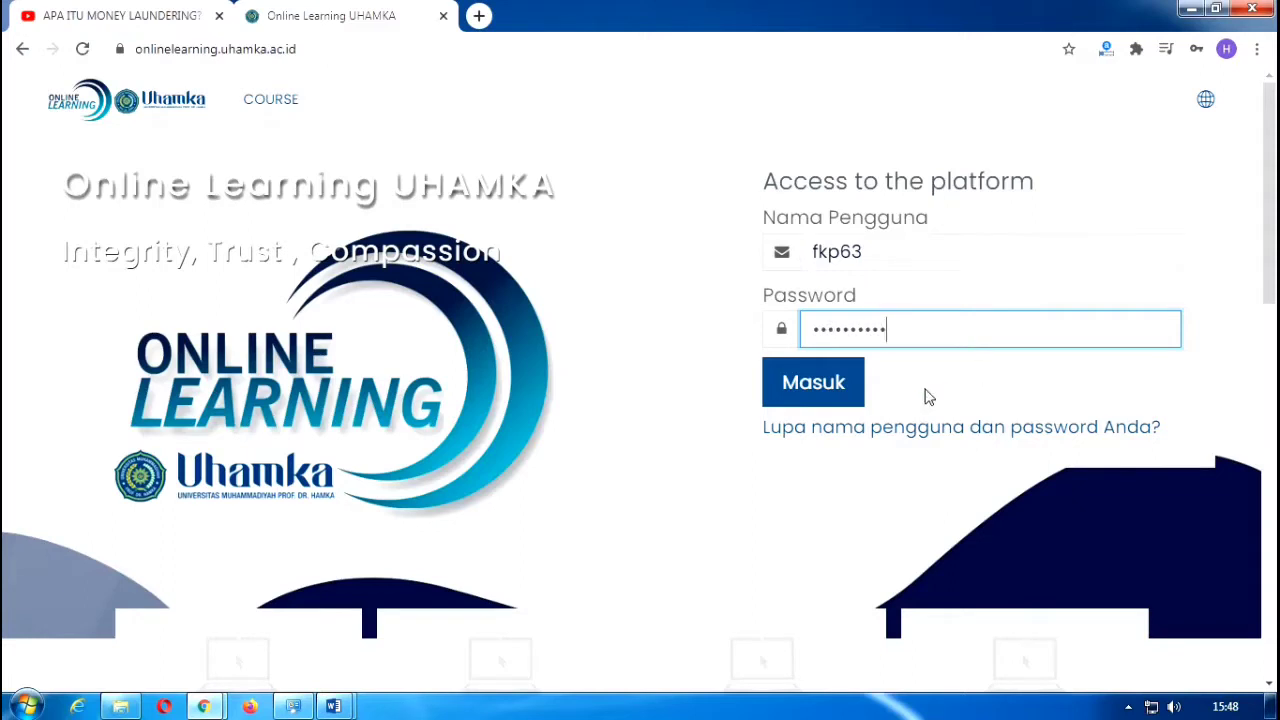
click(838, 385)
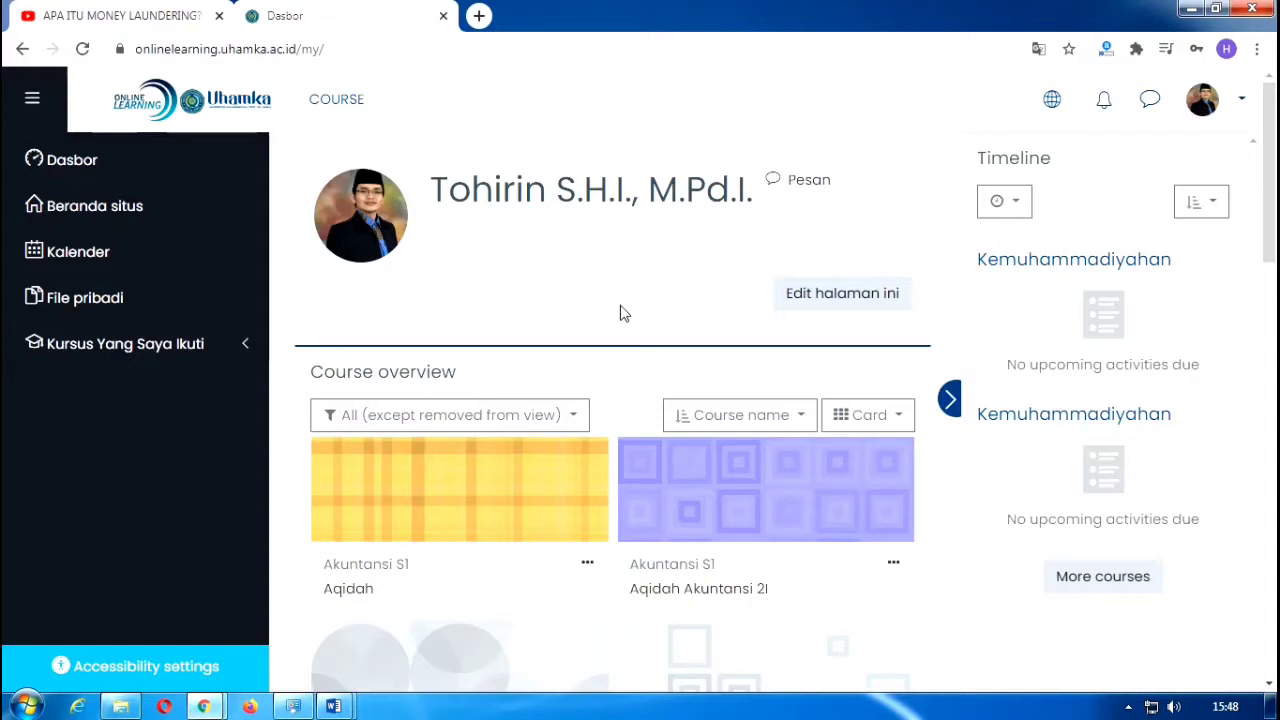
- Open the Aqidah Manajemen 2I course from the dashboard
scroll(622, 329, down, 1)
scroll(623, 330, down, 2)
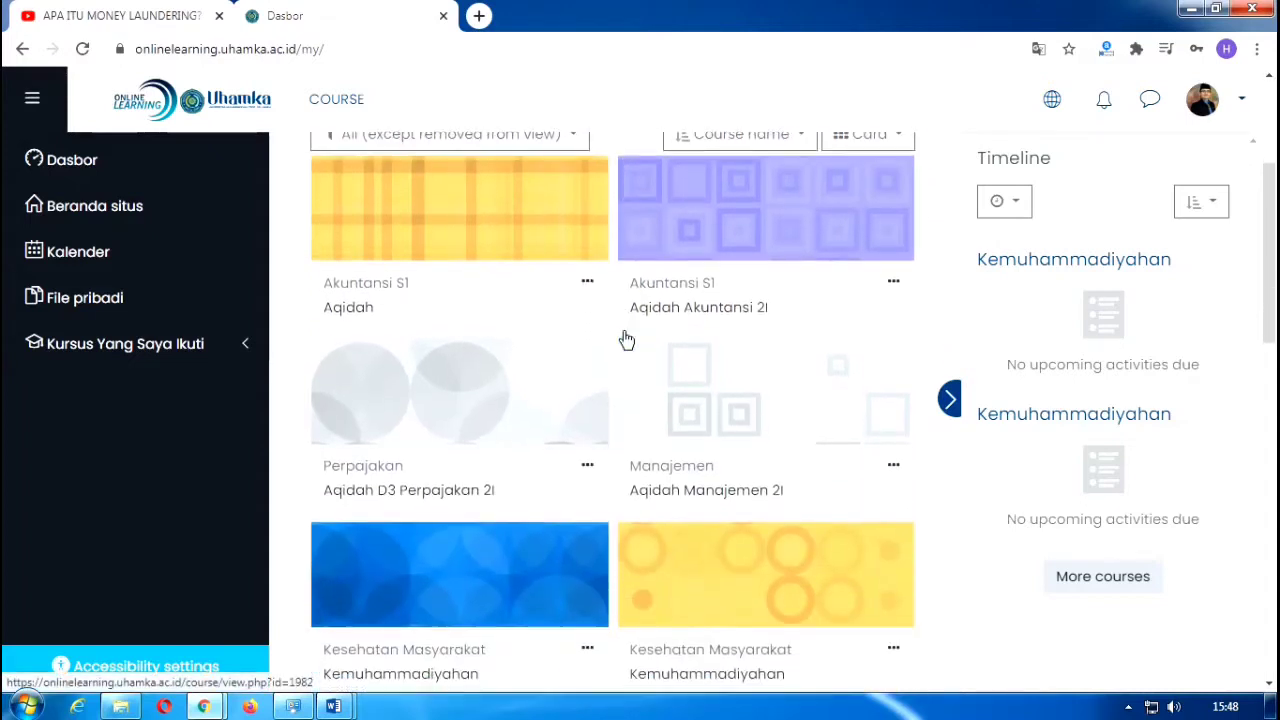
scroll(624, 339, down, 1)
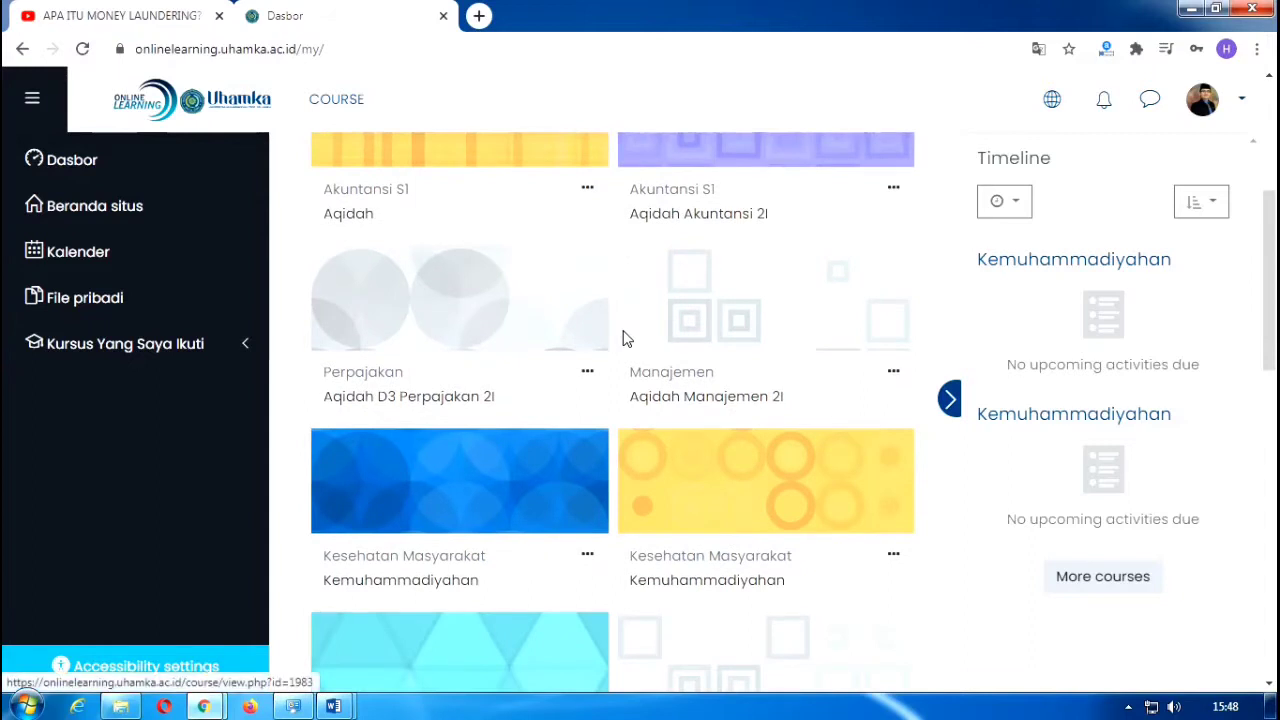
click(681, 401)
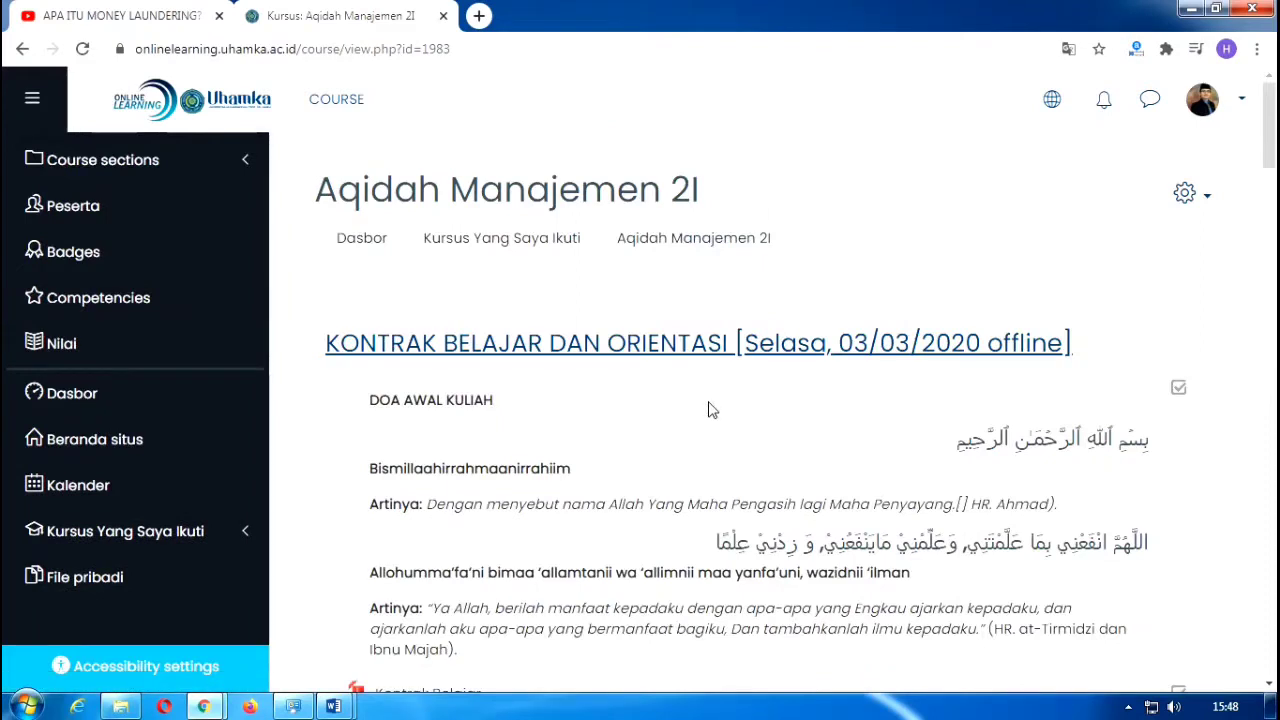
scroll(708, 410, down, 1)
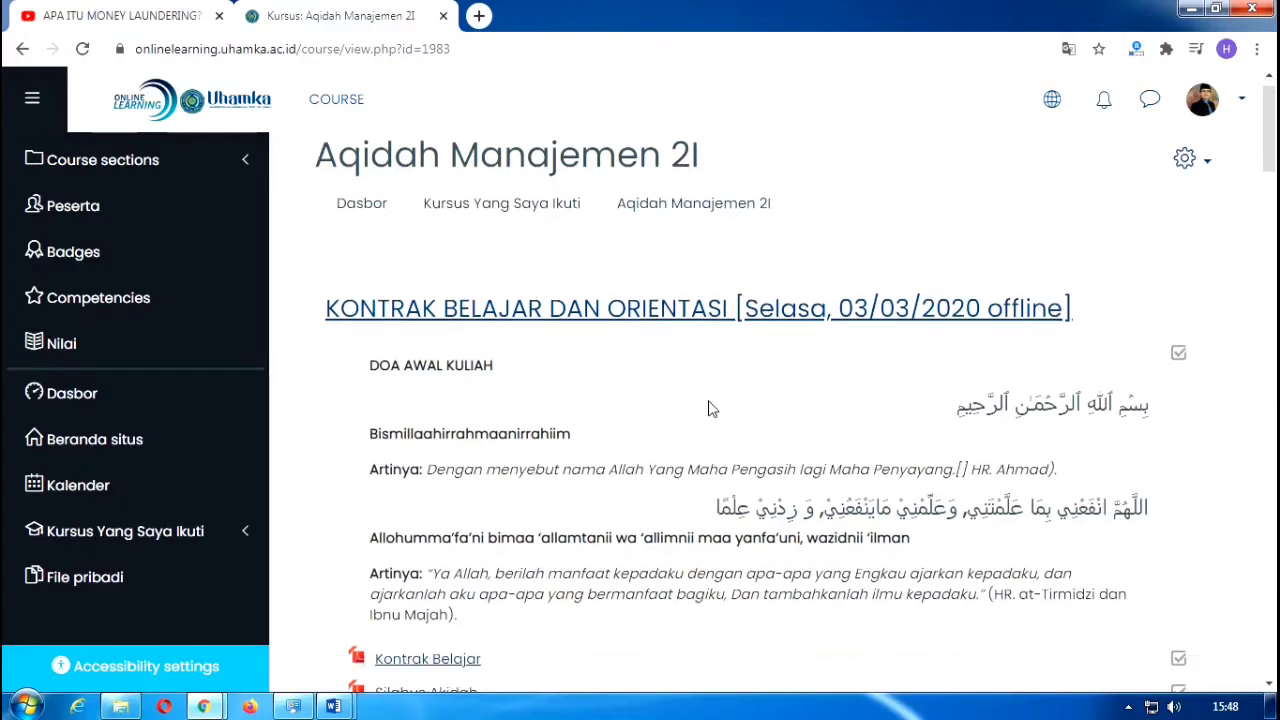
scroll(705, 300, down, 2)
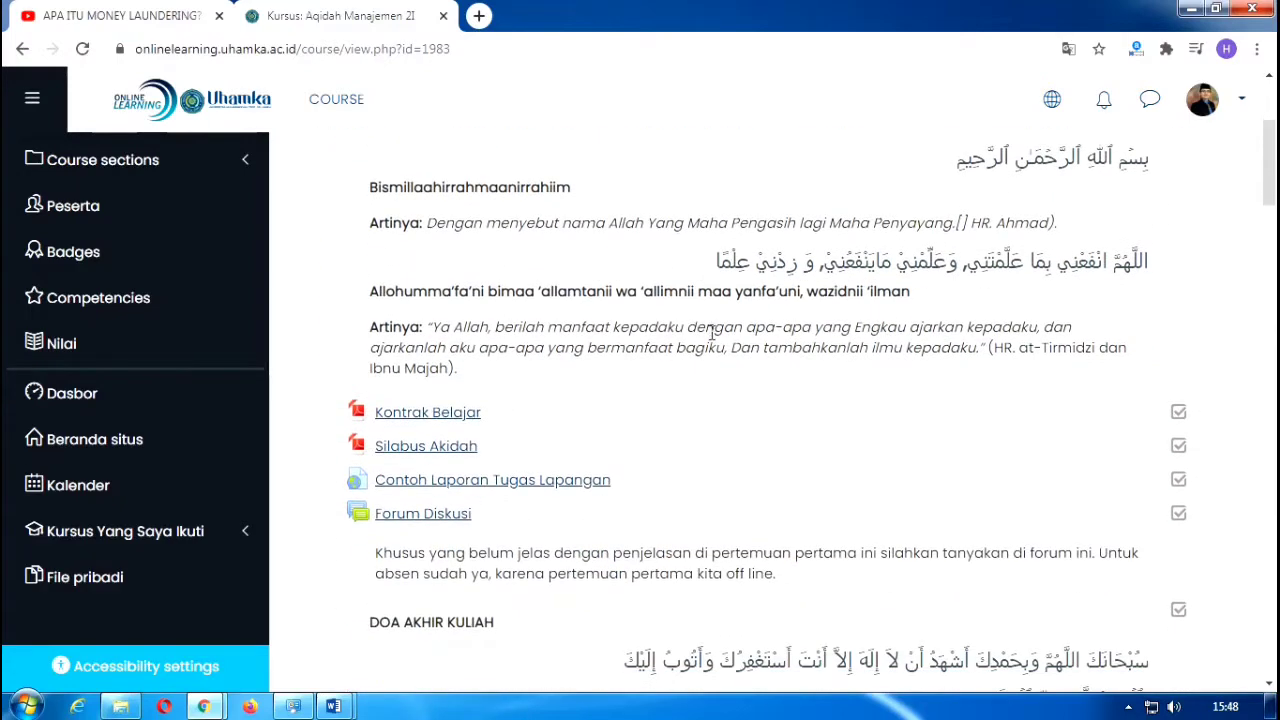
scroll(712, 330, down, 6)
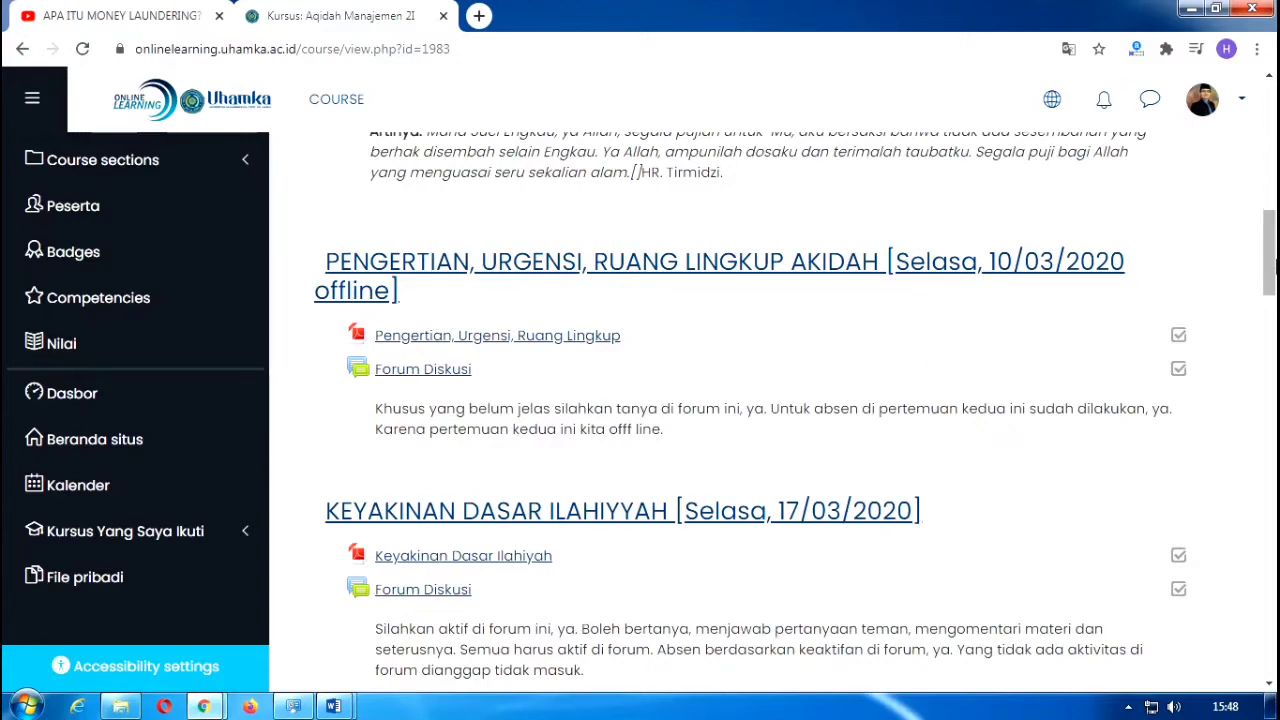
drag(1271, 262, 1271, 610)
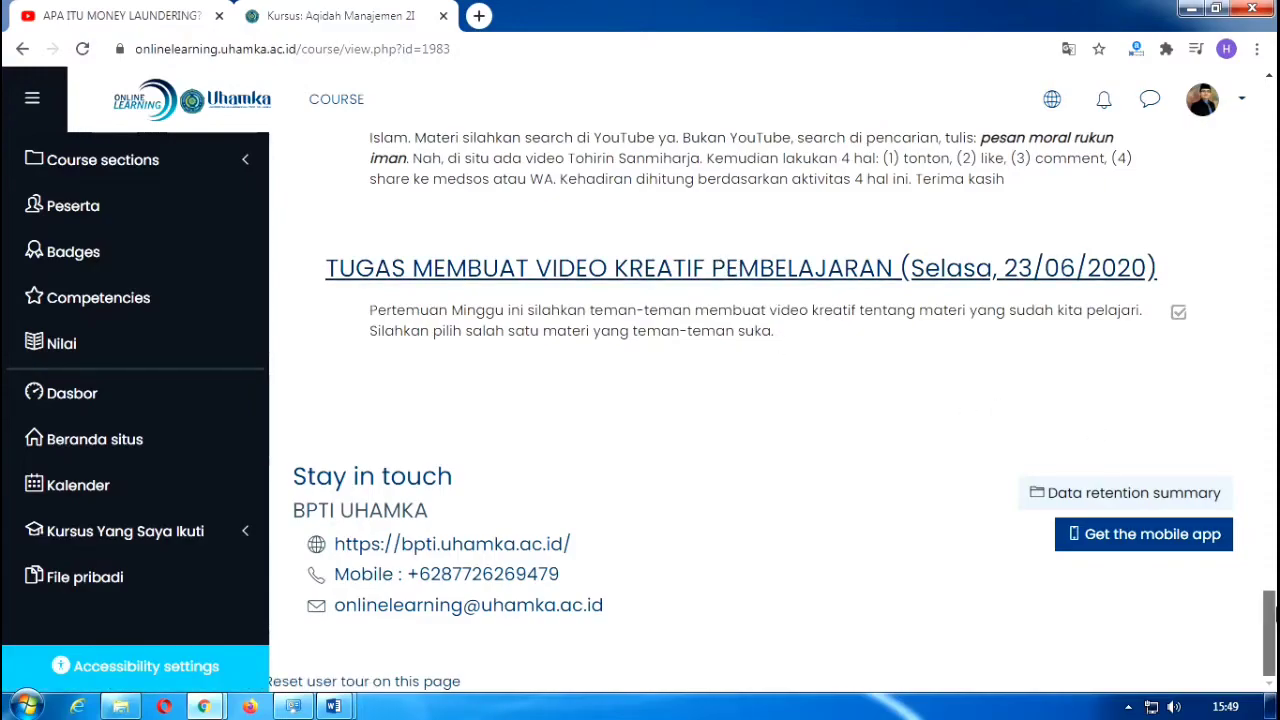
drag(1271, 605, 1230, 110)
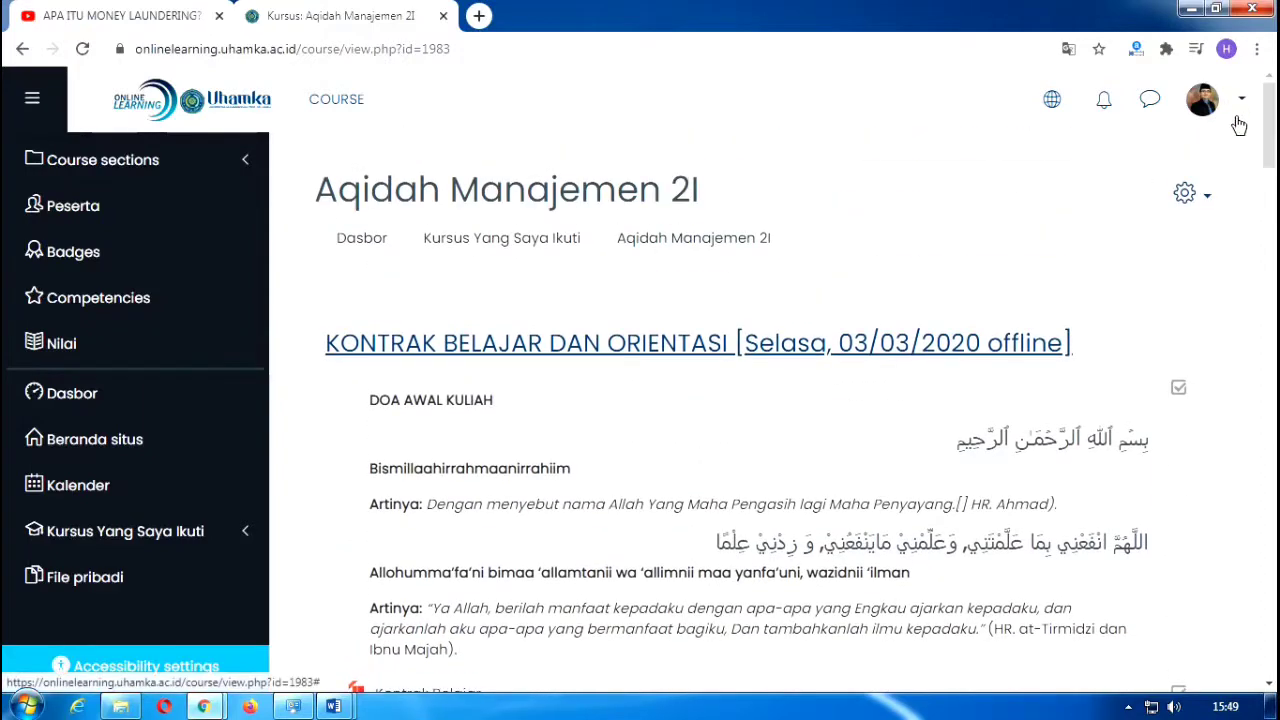
- Switch on Hidupkan Mode Ubah for Aqidah Manajemen 2I and scroll to the course bottom
click(1208, 199)
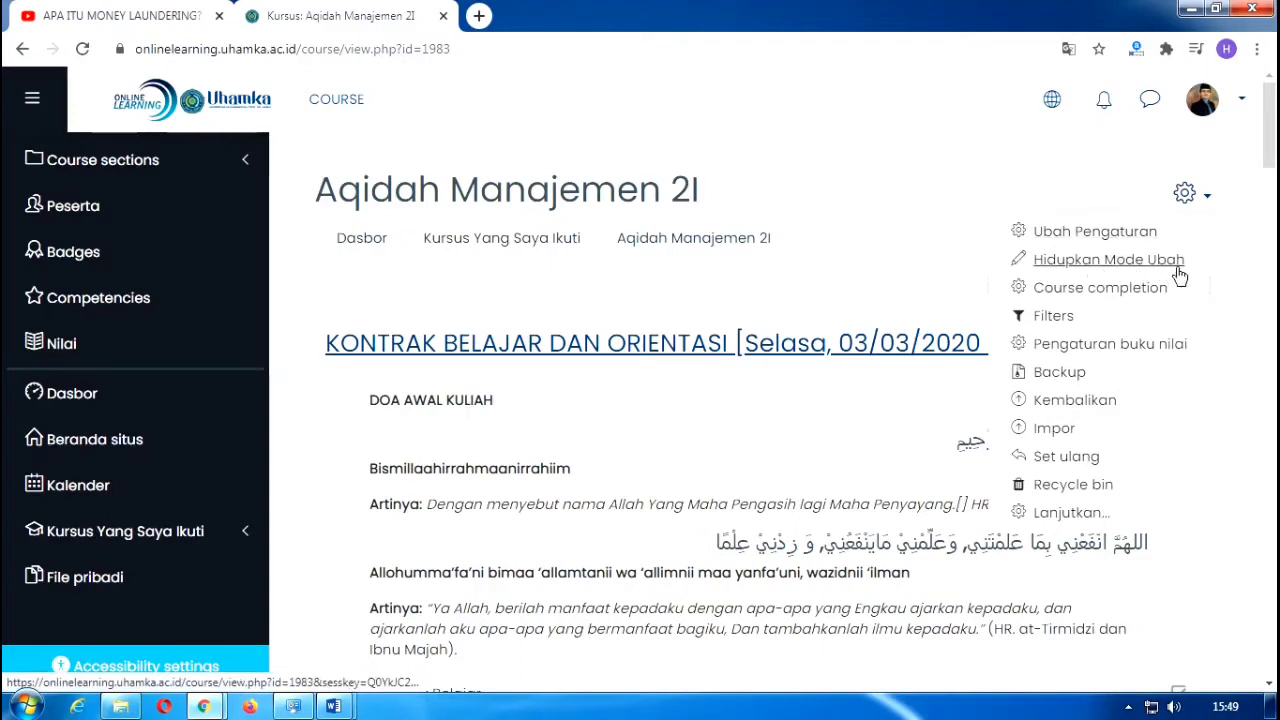
click(1088, 262)
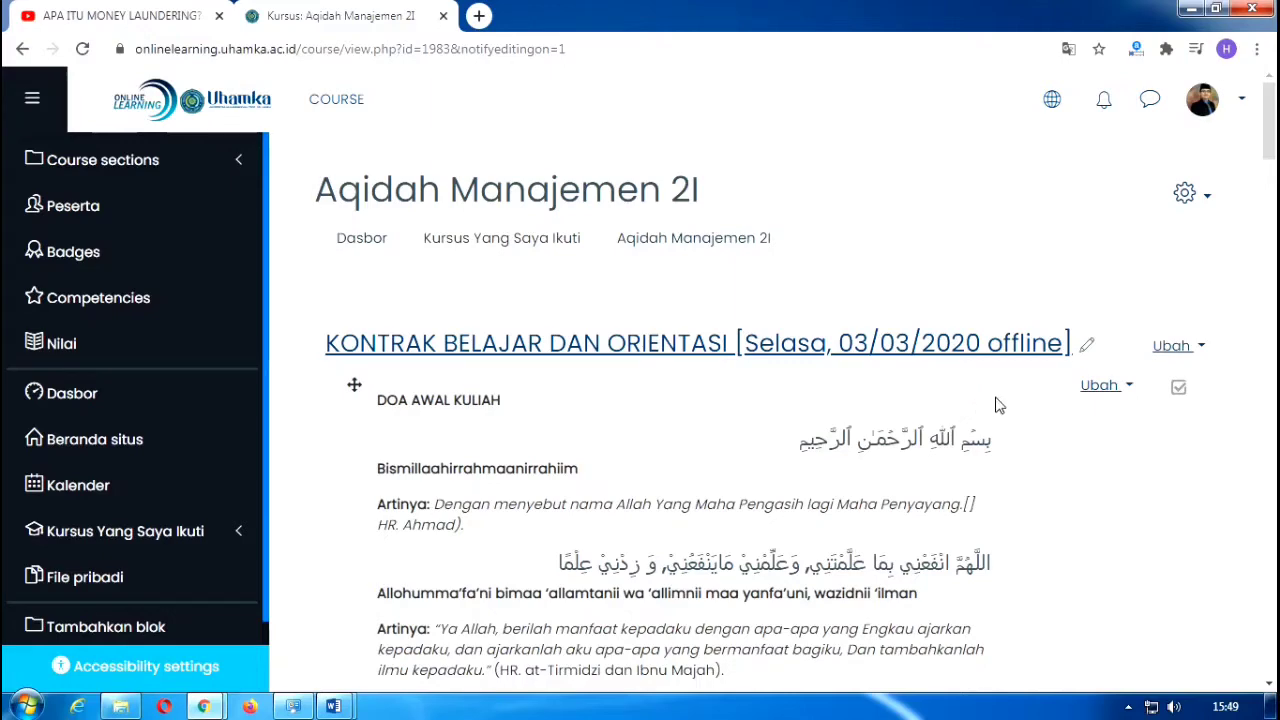
drag(1273, 172, 1271, 665)
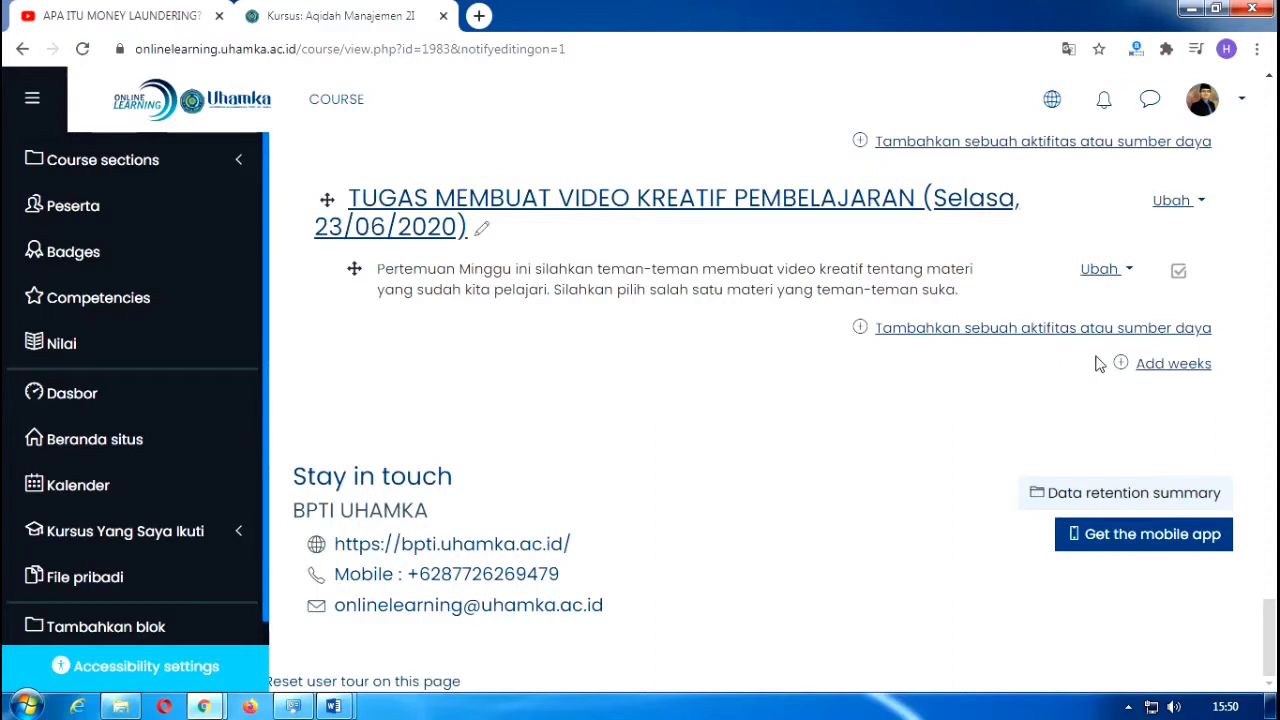
- Add a single new week section (11 June - 17 June) at the end of the course
click(1171, 365)
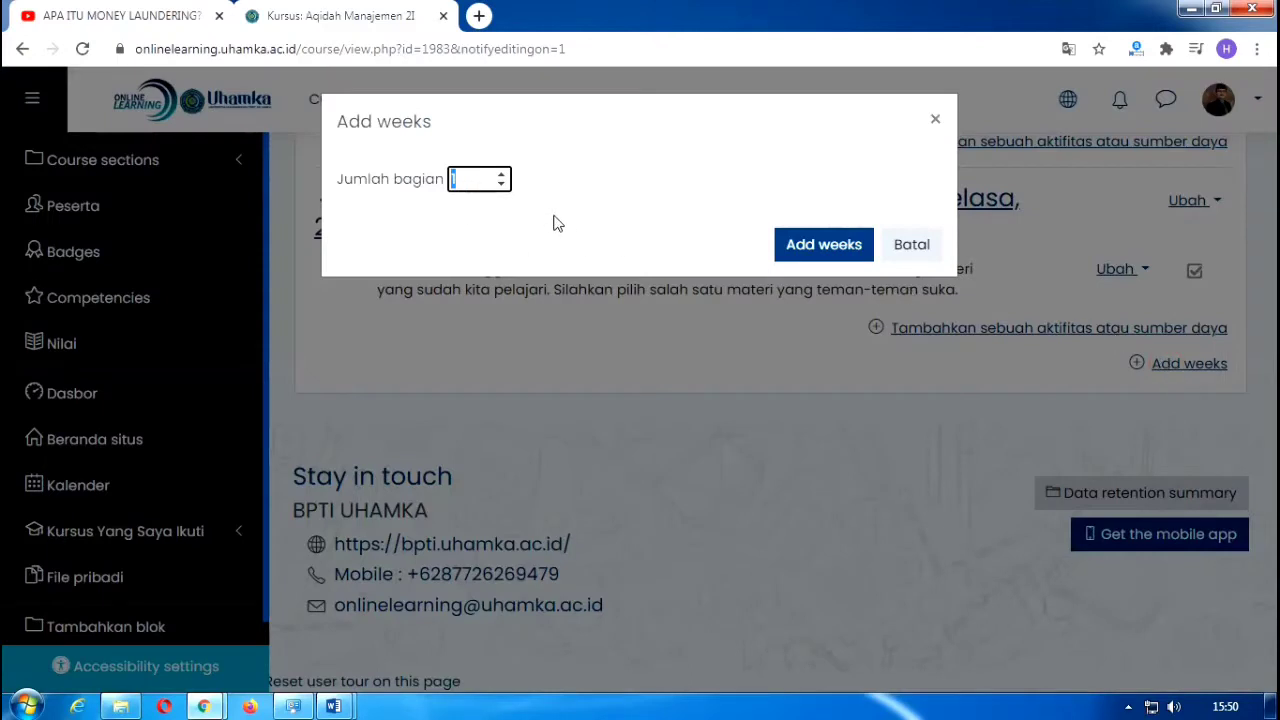
click(828, 248)
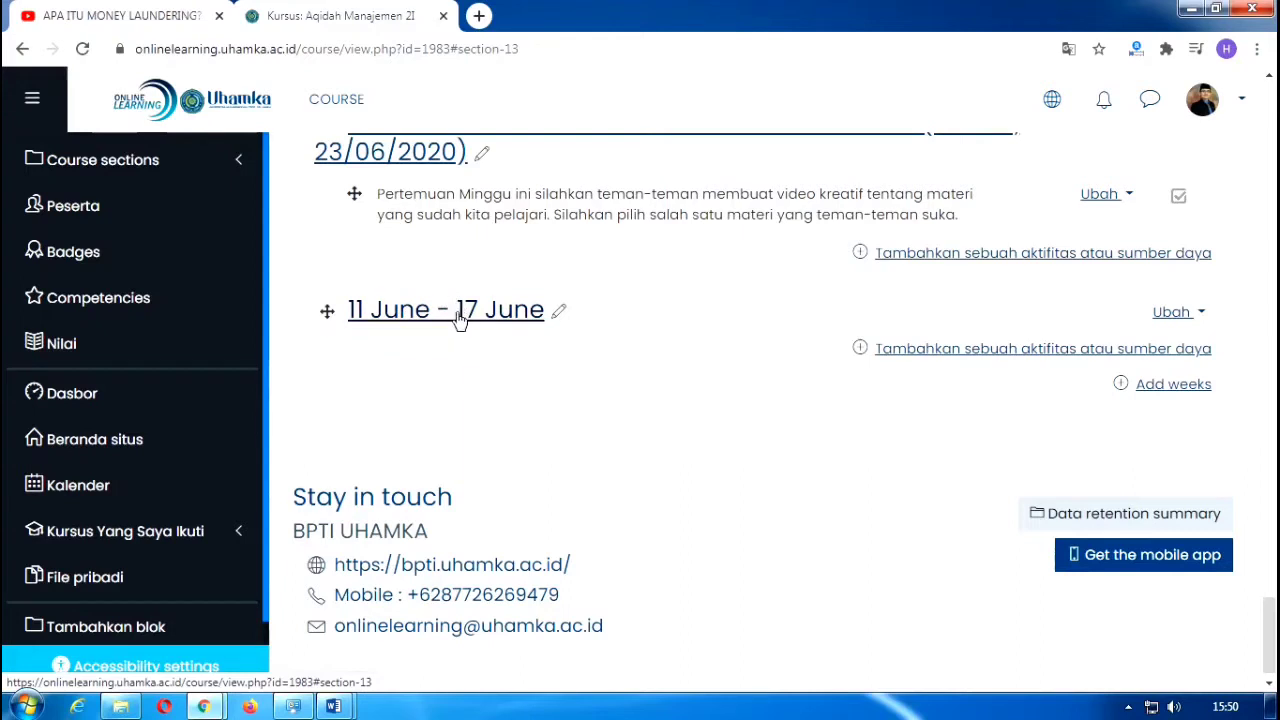
- Rename the 11 June - 17 June week to 'UJIAN TENGAH SEMESTER'
click(559, 316)
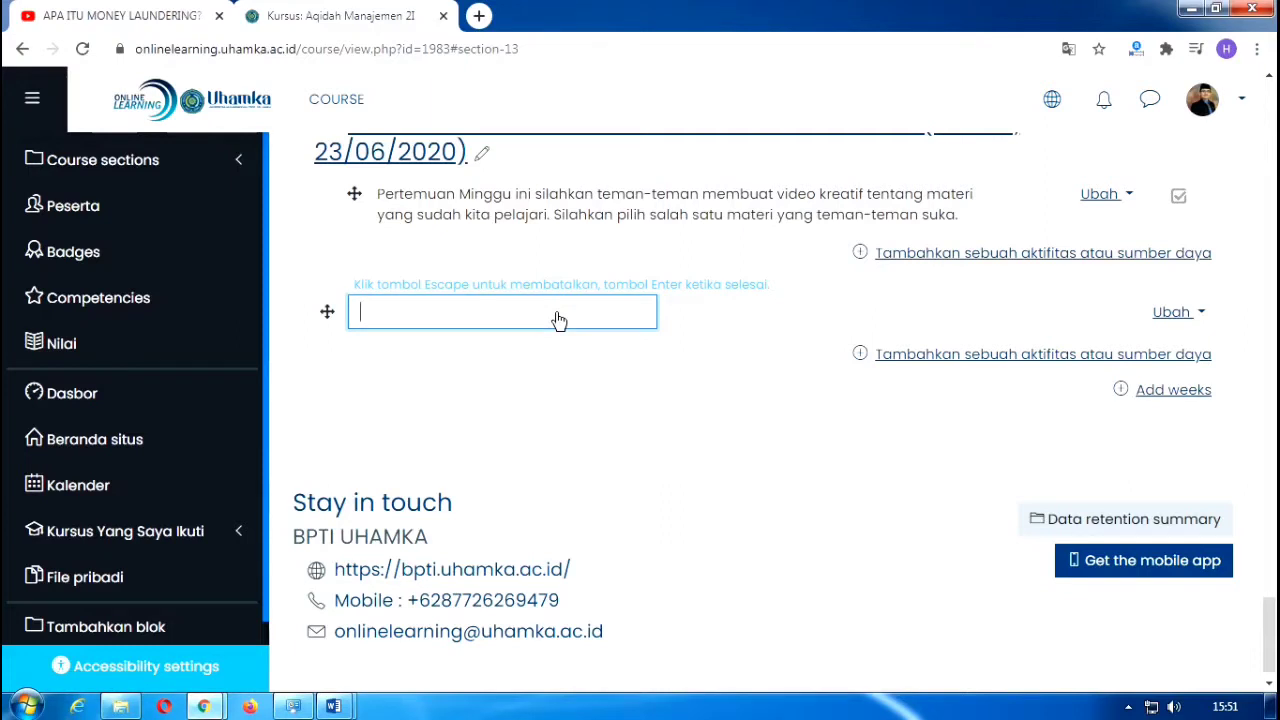
text(UJIAN TENGAH SEM)
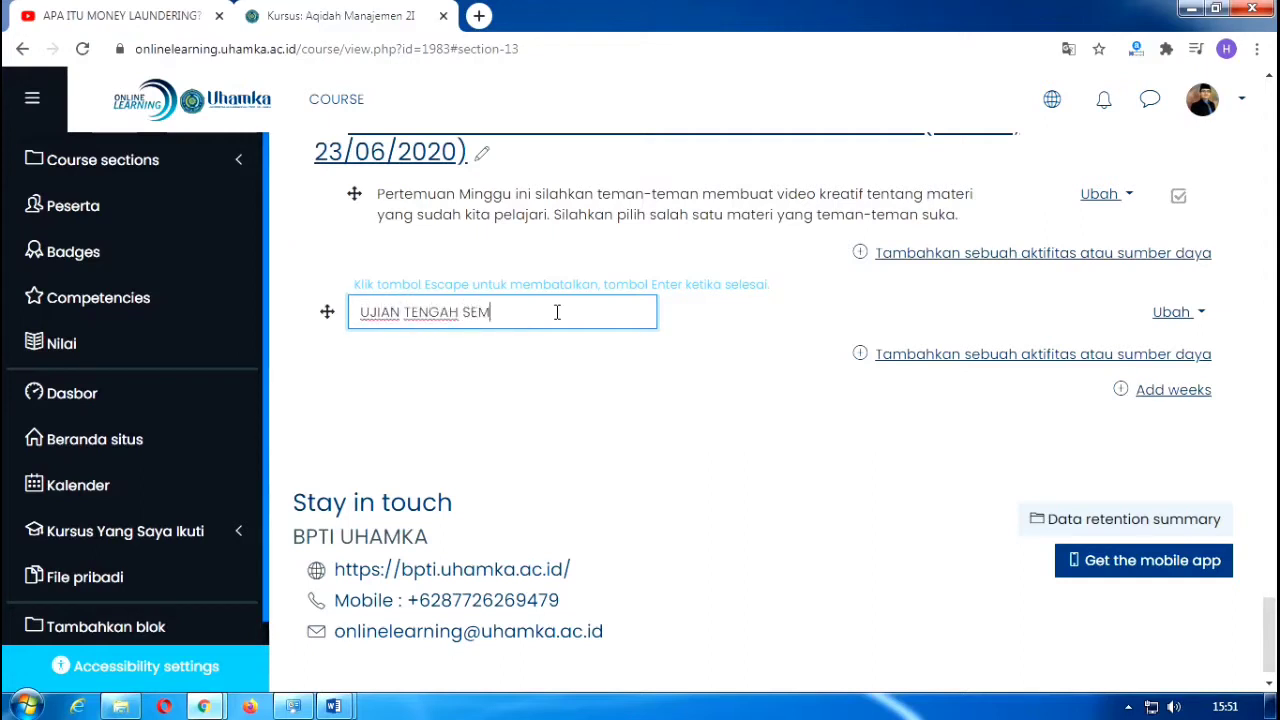
text(ESTER)
key(Return)
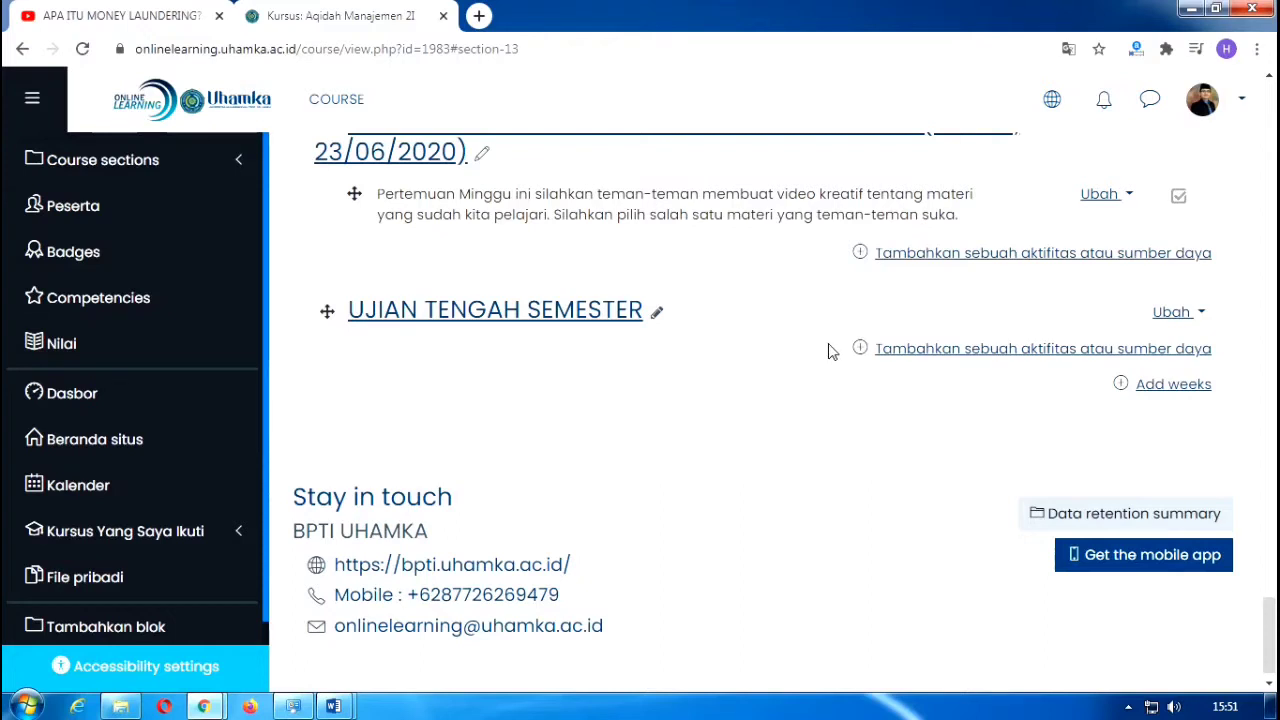
- Add a Kuis activity to the UJIAN TENGAH SEMESTER section
click(893, 350)
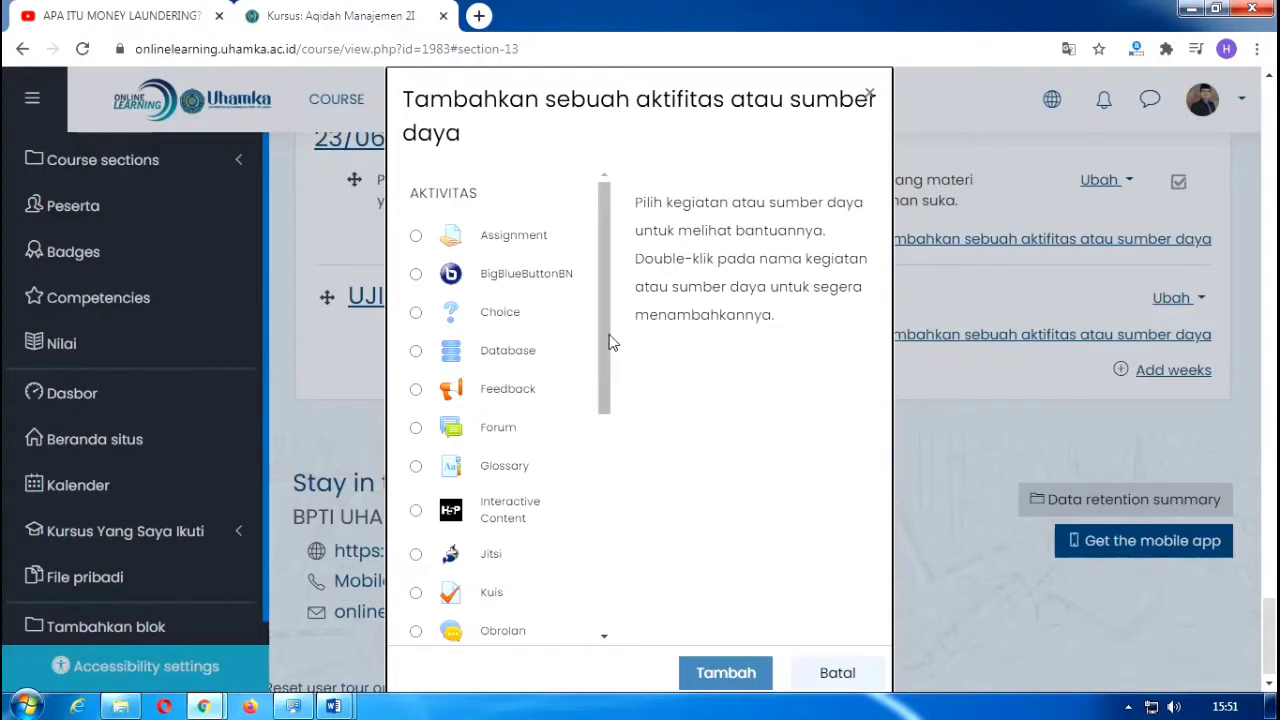
scroll(605, 345, down, 2)
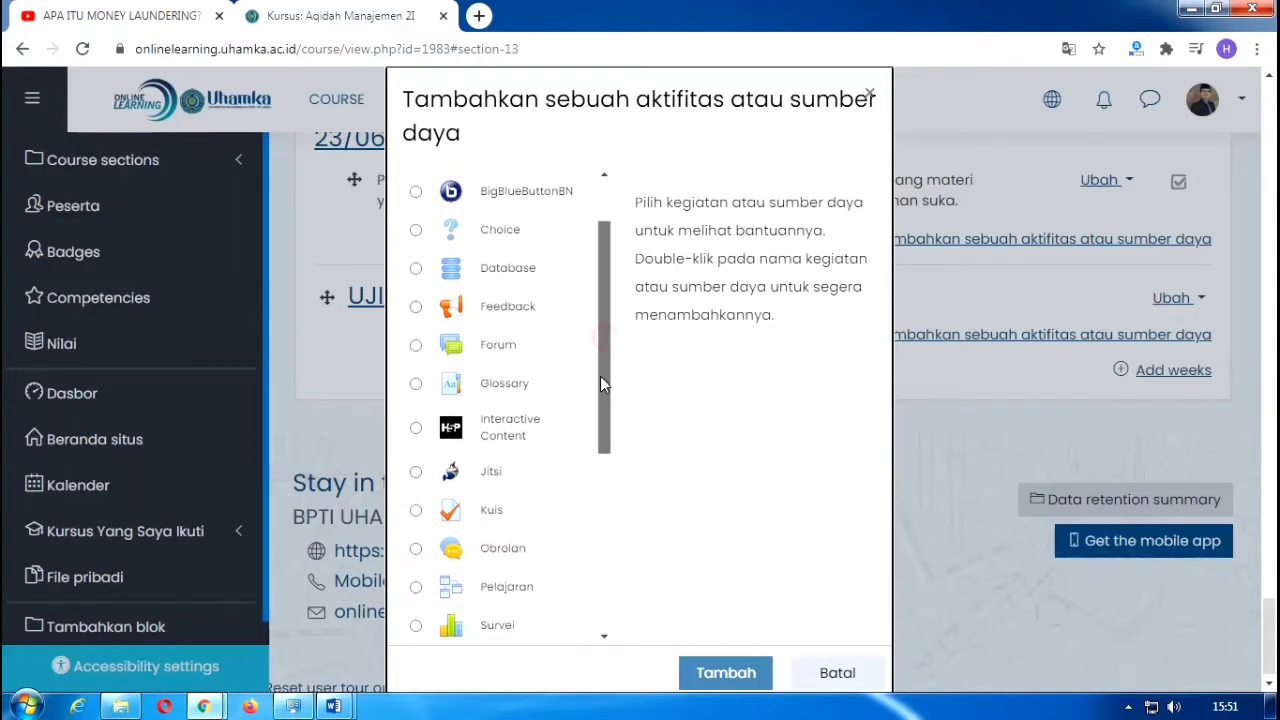
scroll(605, 345, up, 2)
drag(607, 341, 603, 425)
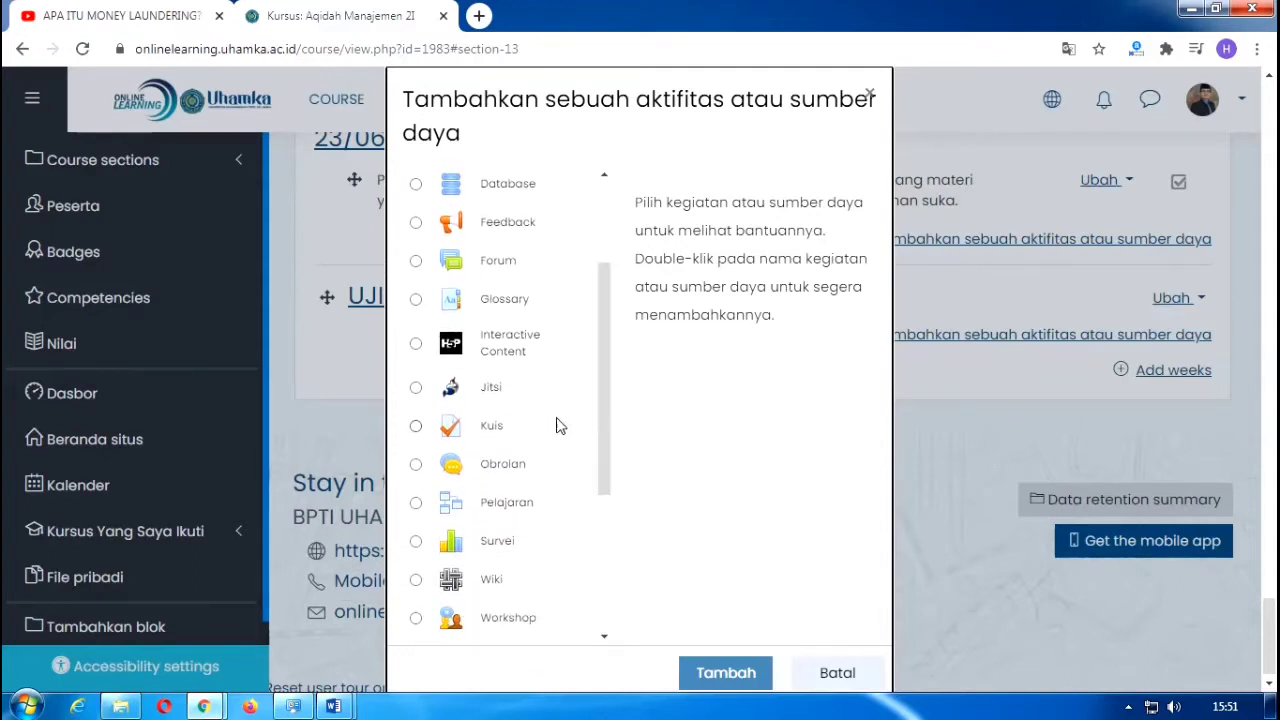
click(475, 428)
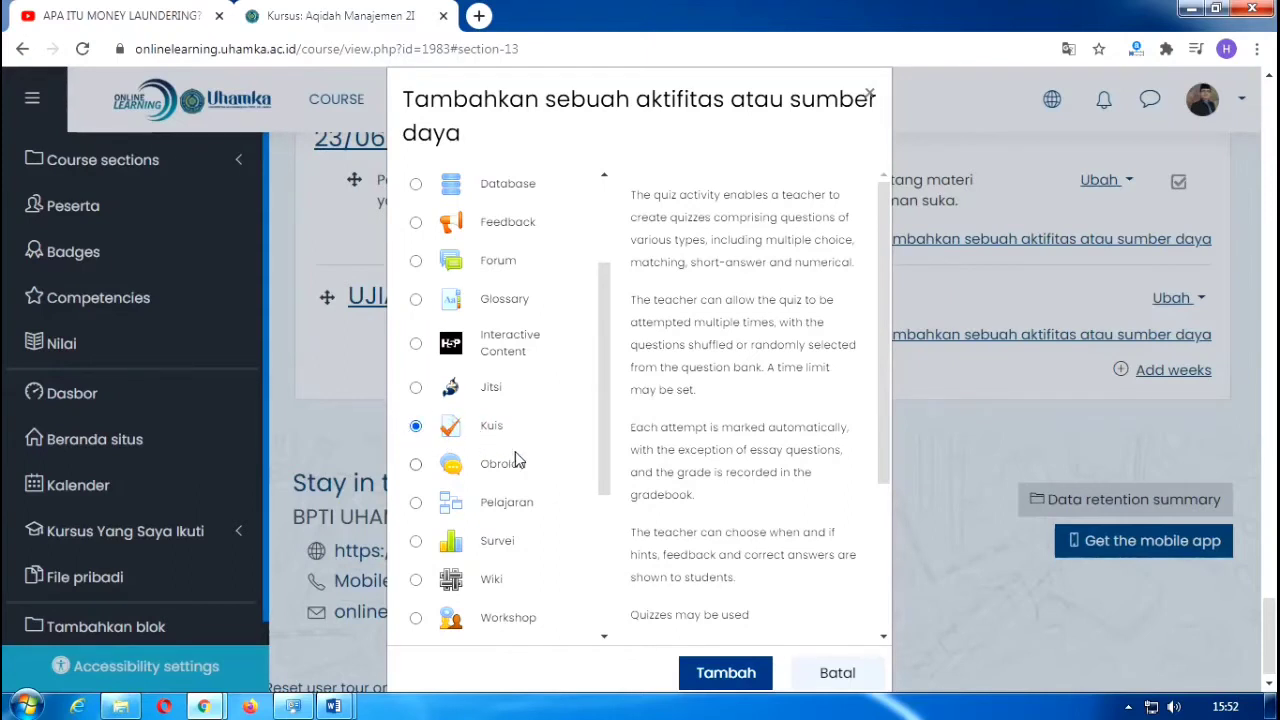
click(729, 675)
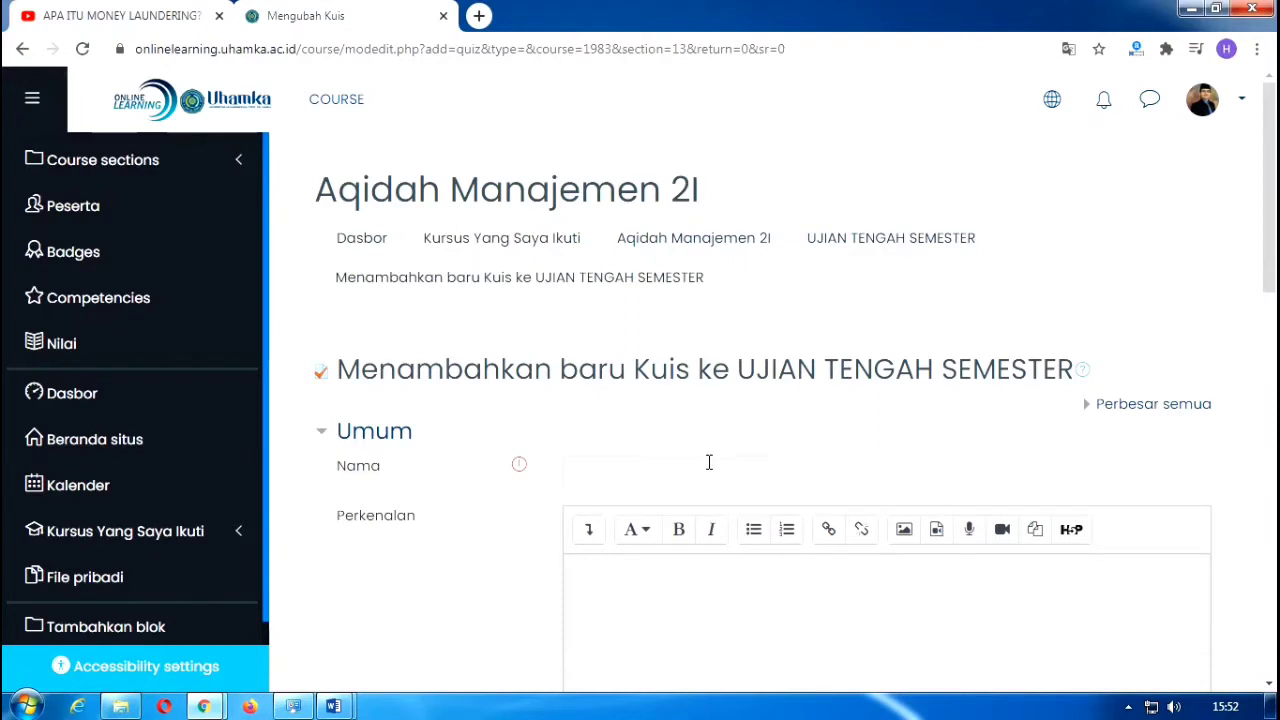
- Name the quiz 'Ujian Tengah Semester' with introduction 'Silahkan kerjakan UTS di sini, dilarang saling mencontek'
scroll(709, 462, down, 1)
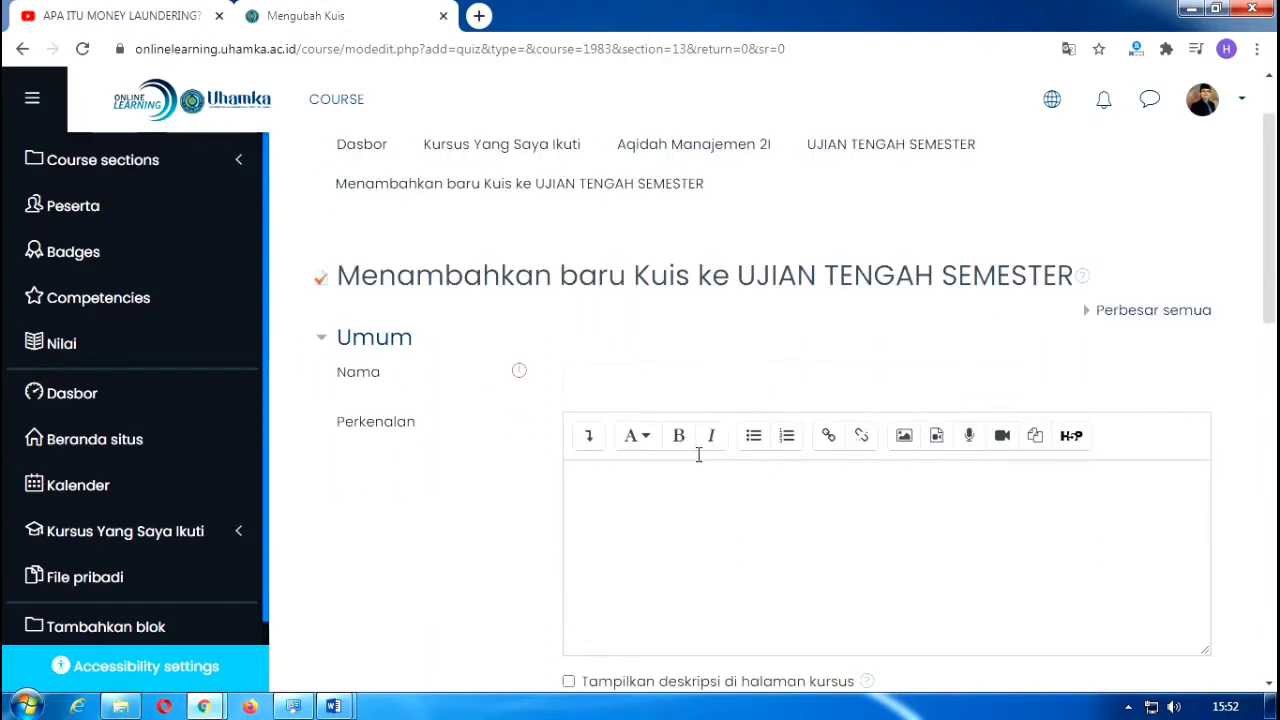
click(633, 379)
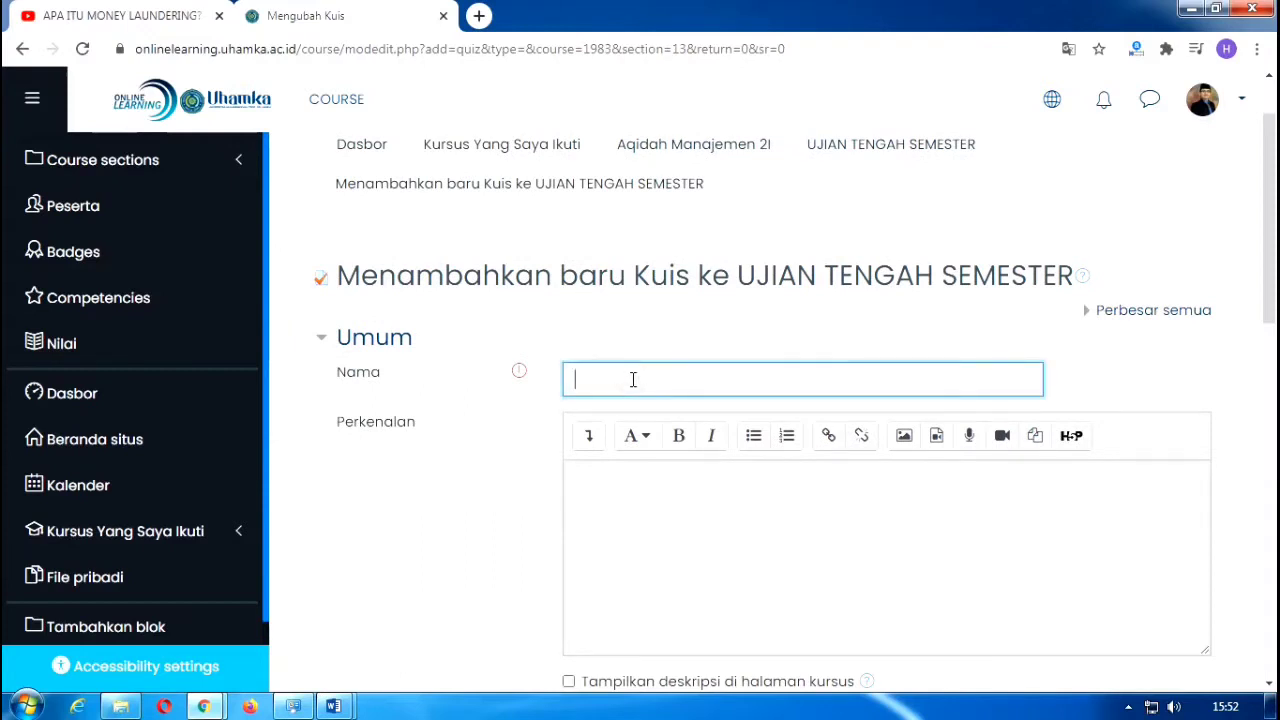
text(Ujian Tengah Semester)
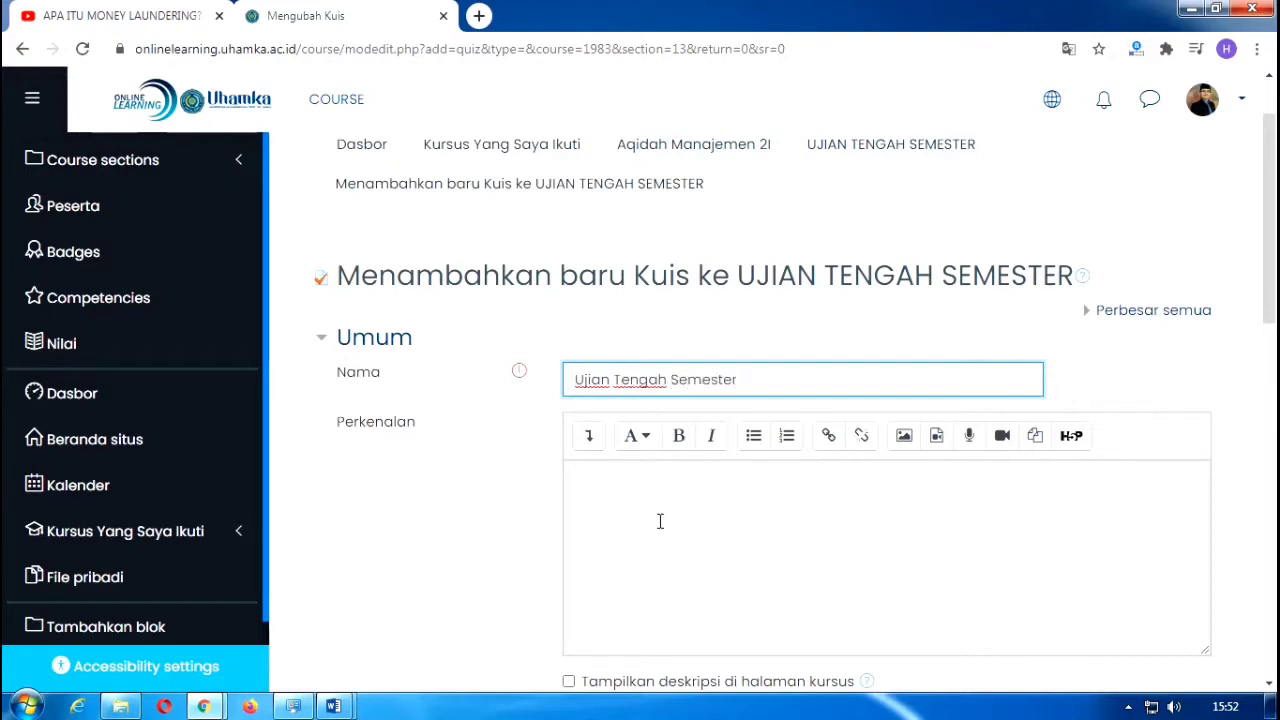
click(663, 484)
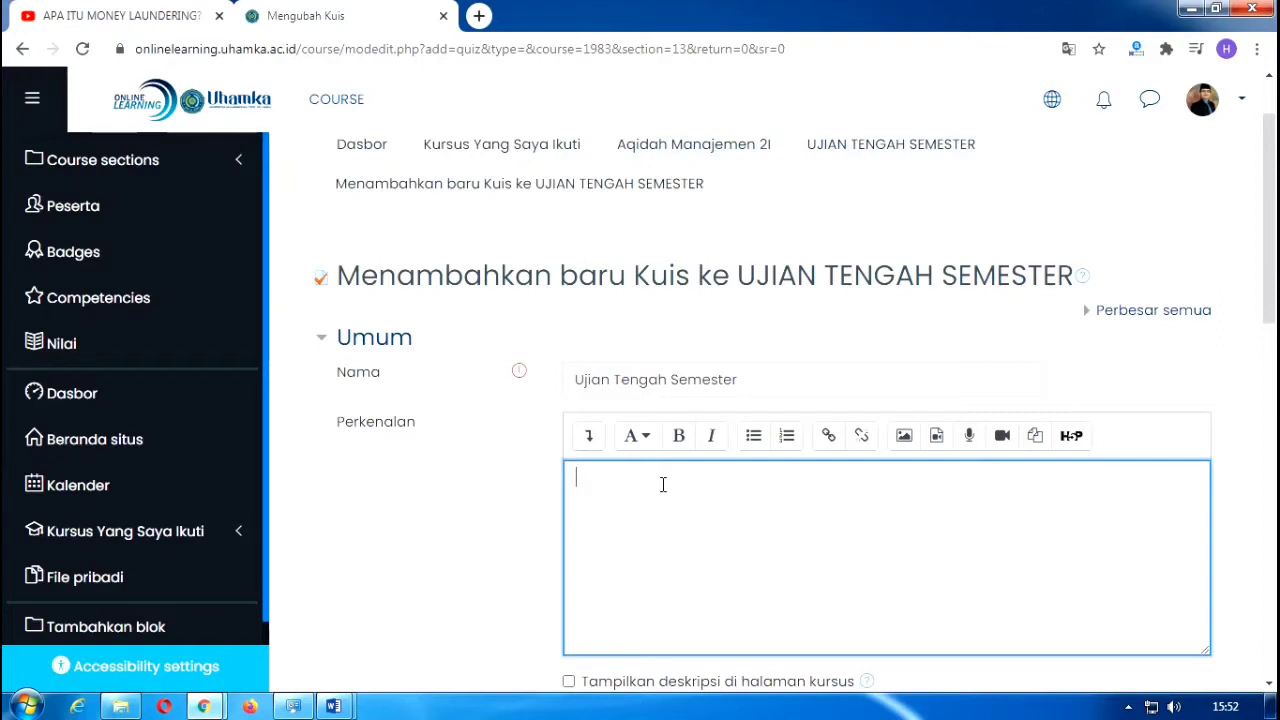
text(Silahkan kerjakan UTS)
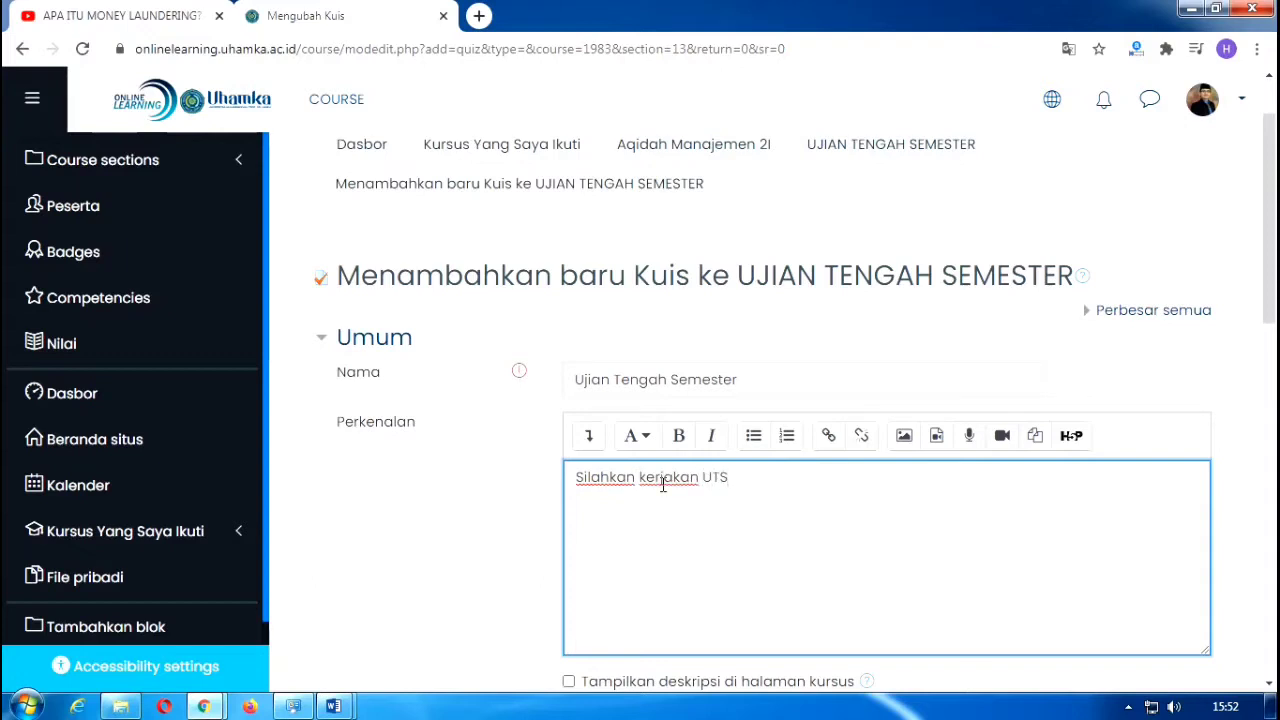
text( di sini, dilarang sali)
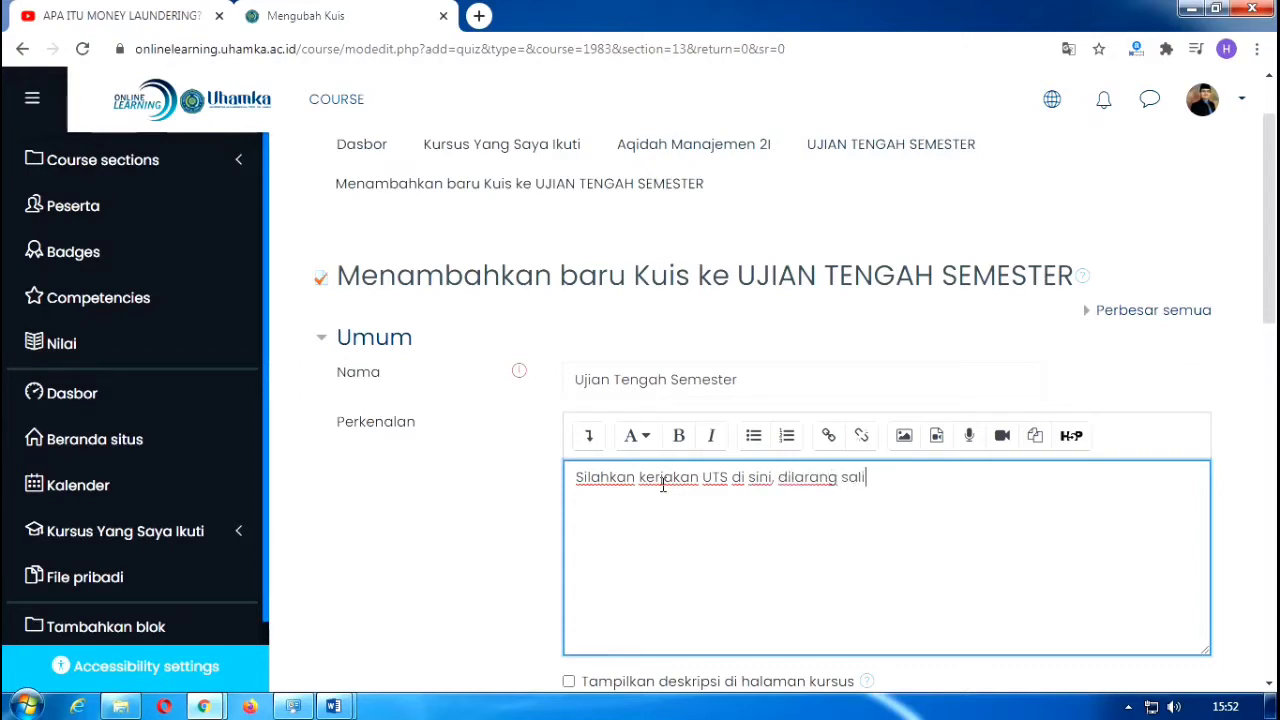
text(ng mencontek!)
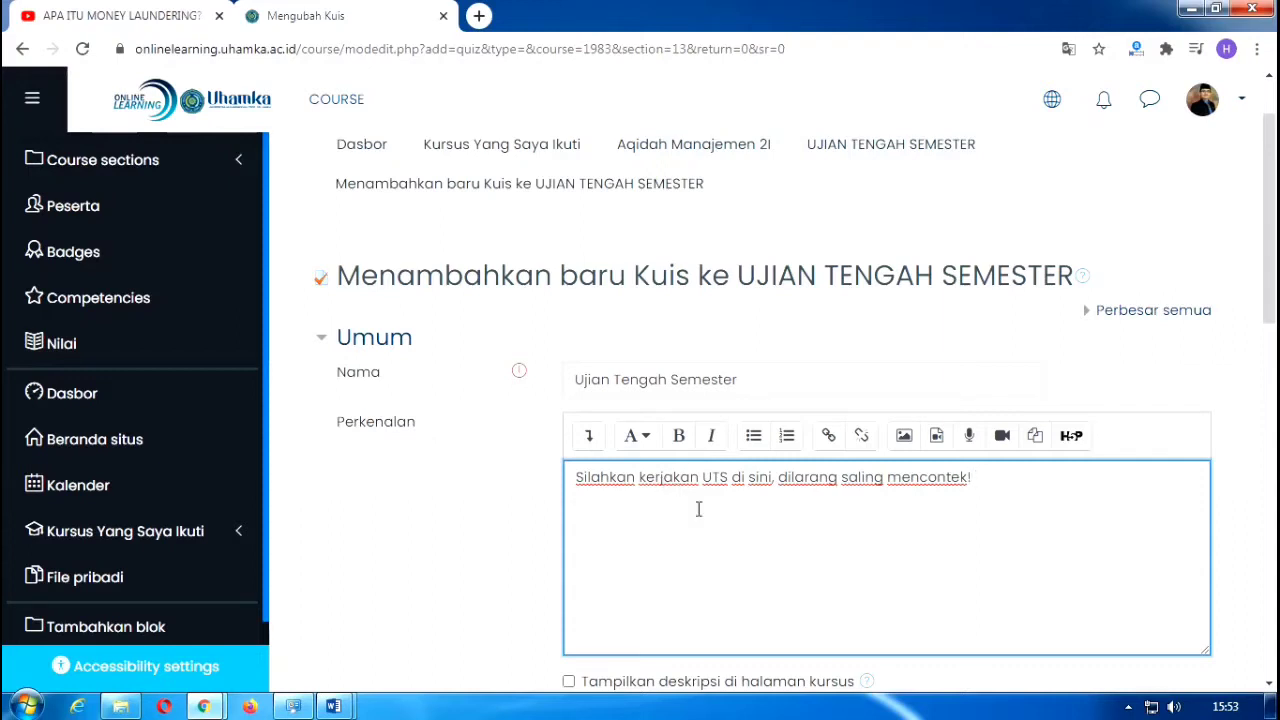
scroll(711, 535, down, 1)
scroll(700, 530, down, 1)
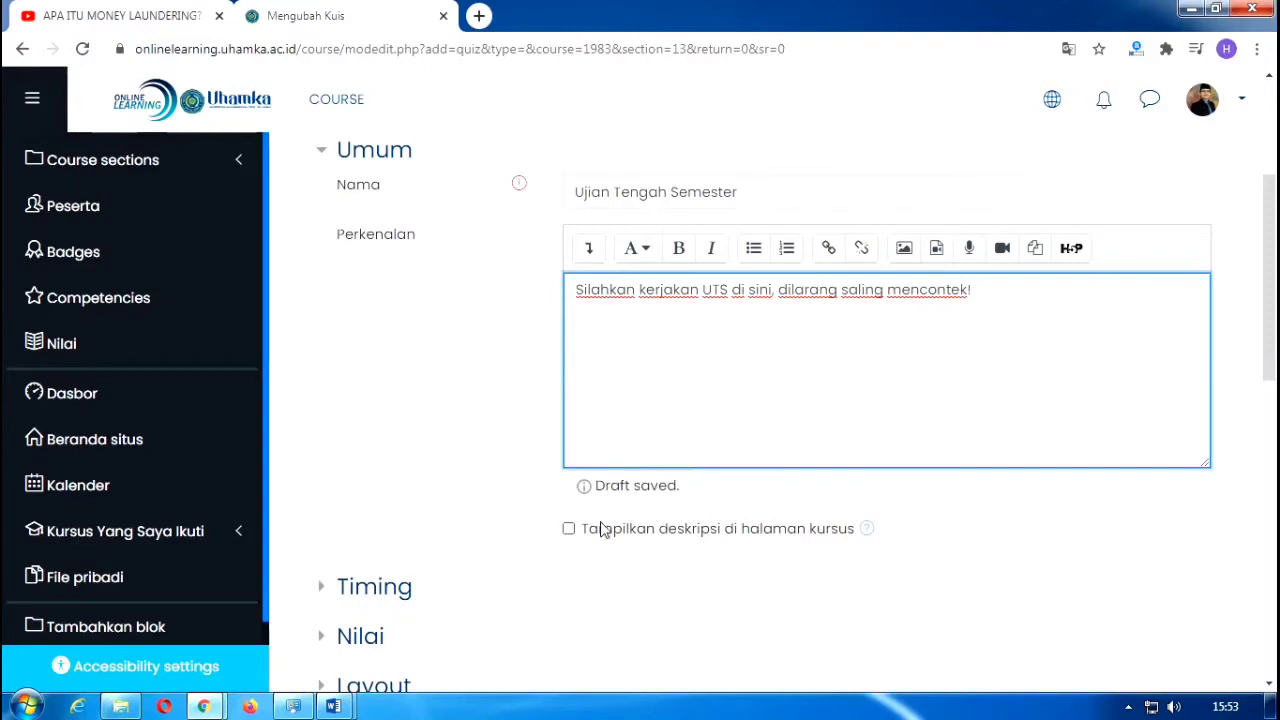
- Tick Tampilkan deskripsi and enable the quiz's opening and closing dates under Timing
click(569, 529)
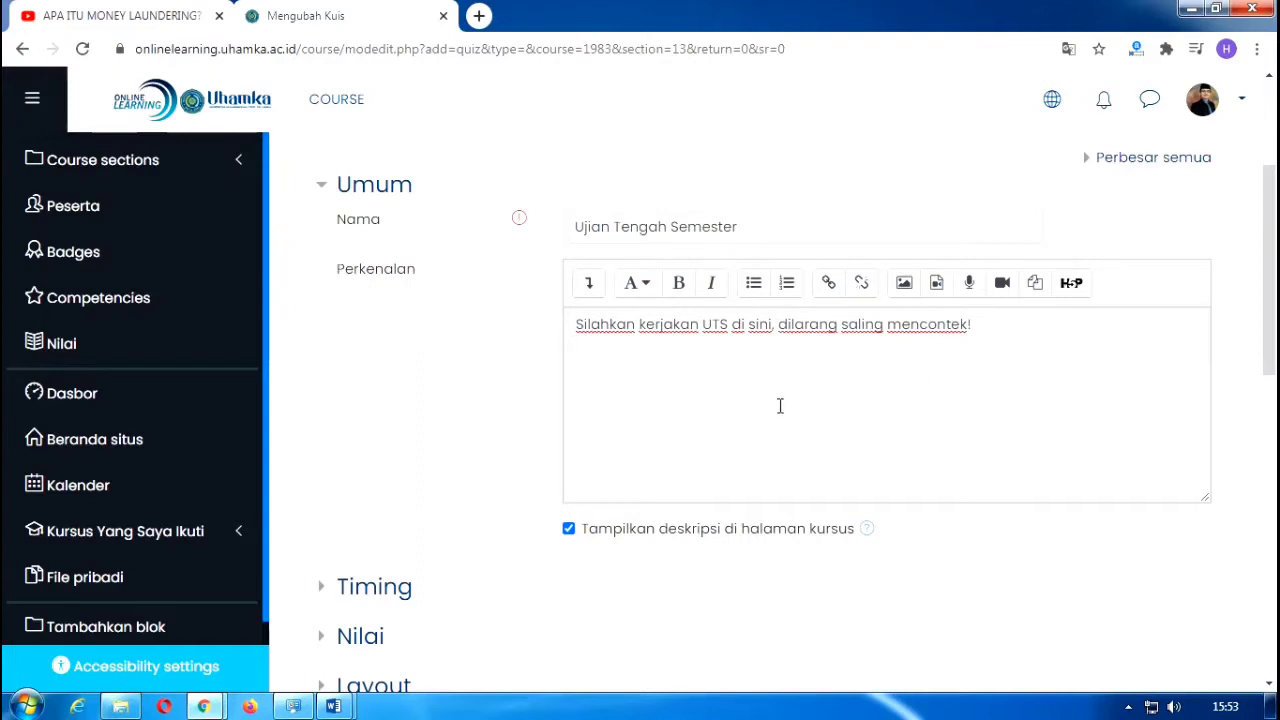
scroll(780, 406, down, 2)
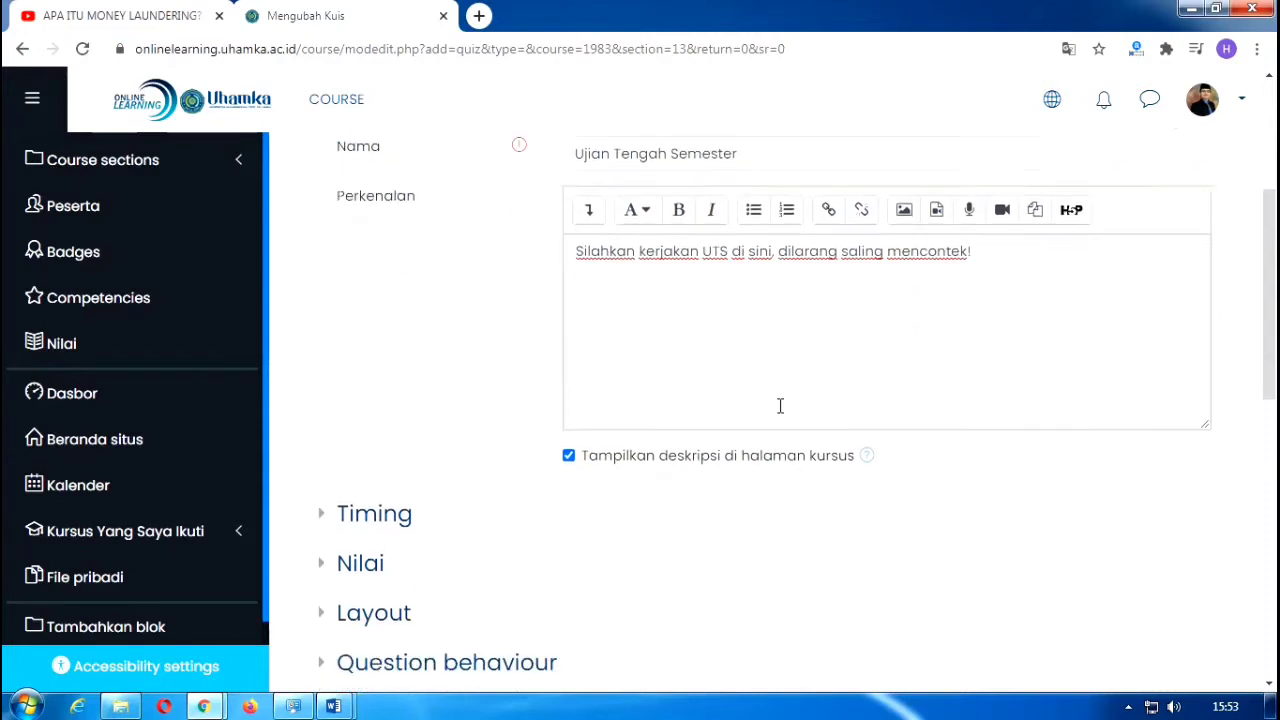
click(380, 500)
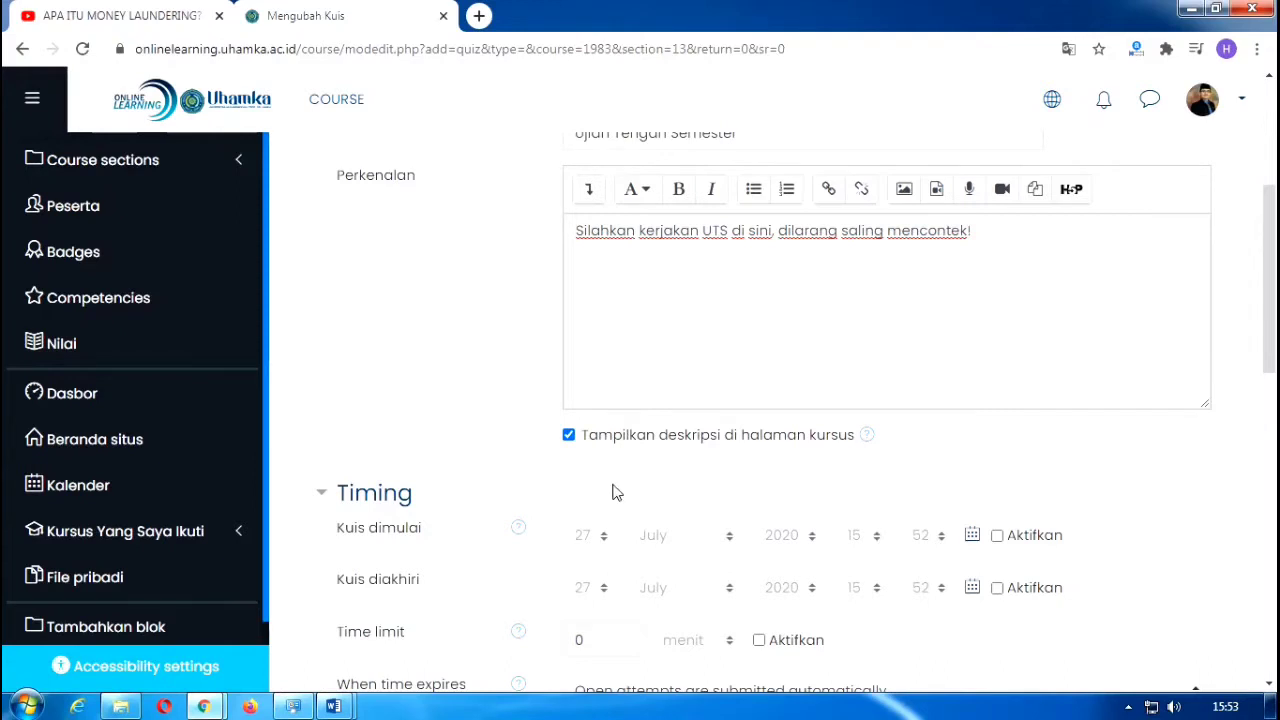
scroll(612, 492, down, 1)
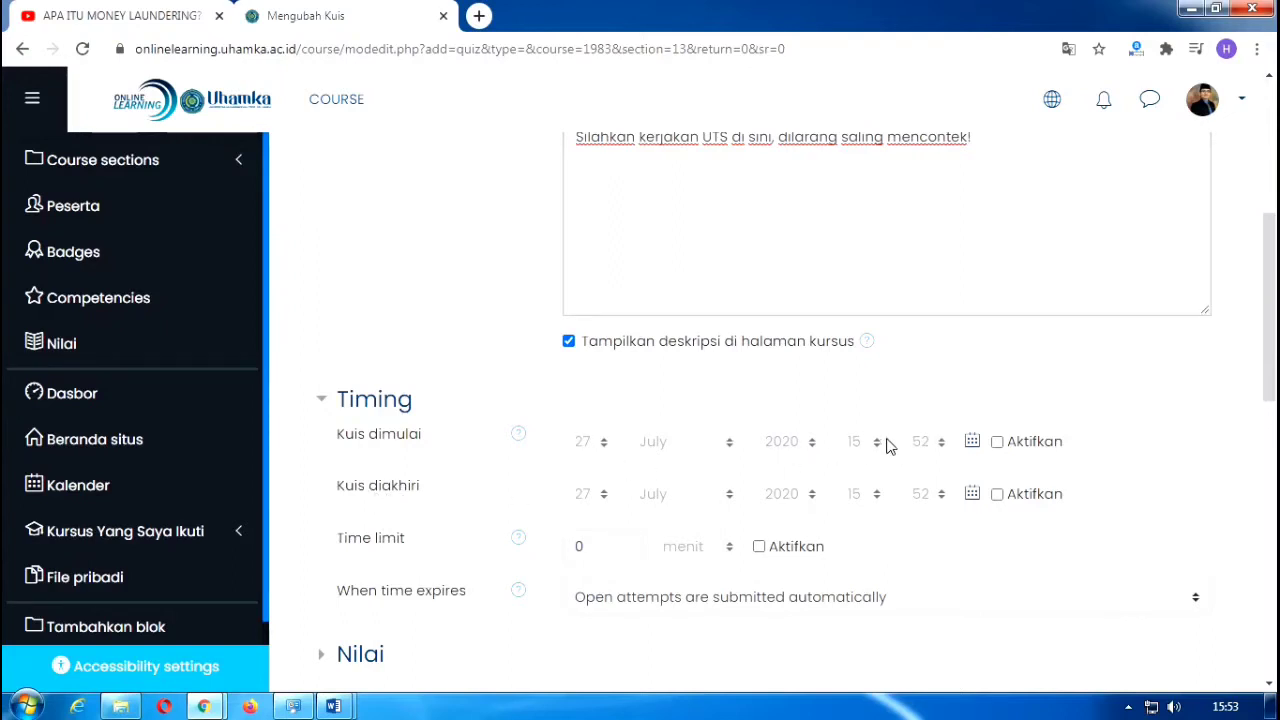
click(997, 441)
click(998, 495)
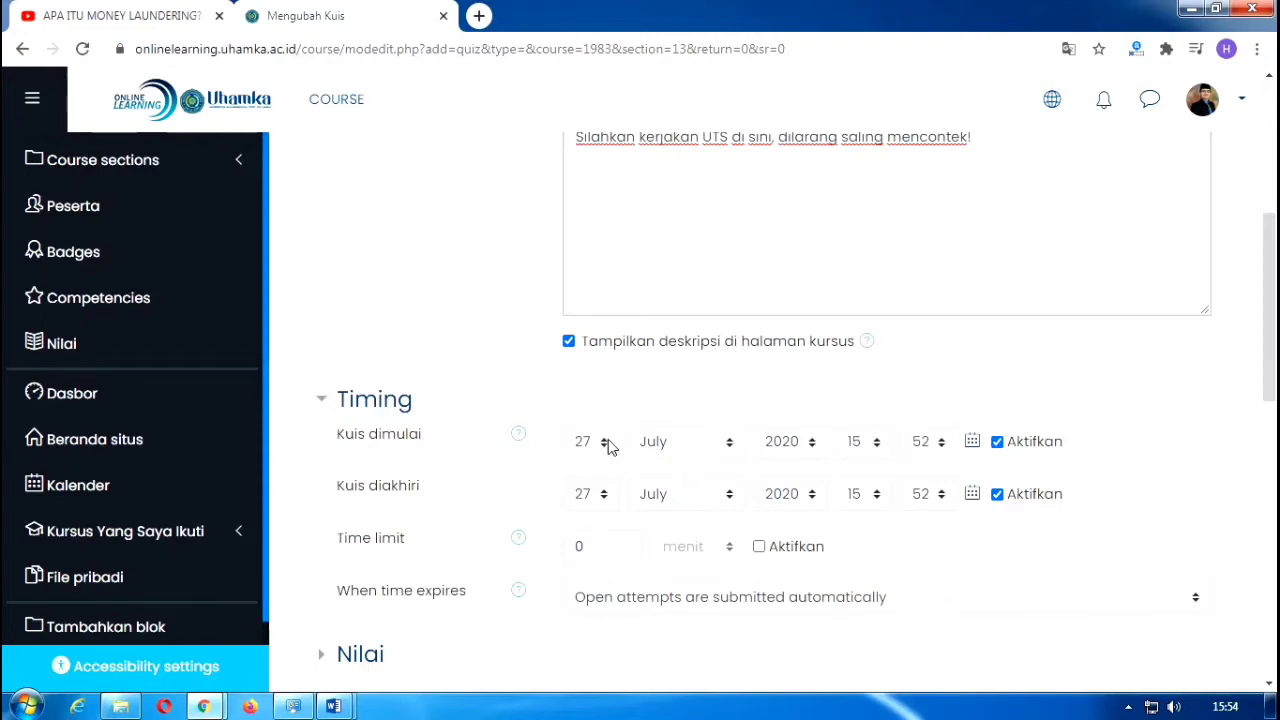
- Set the quiz to open 27 August 2020 09:00 and close 10:52
click(730, 446)
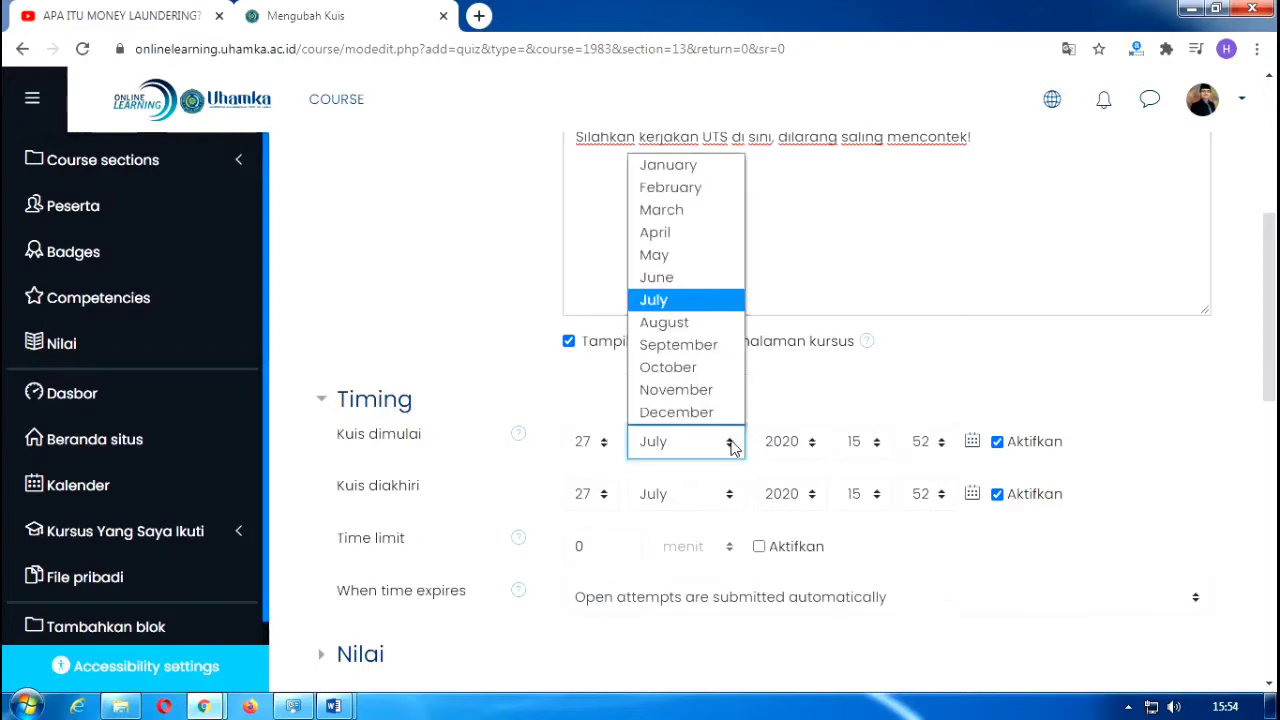
click(700, 324)
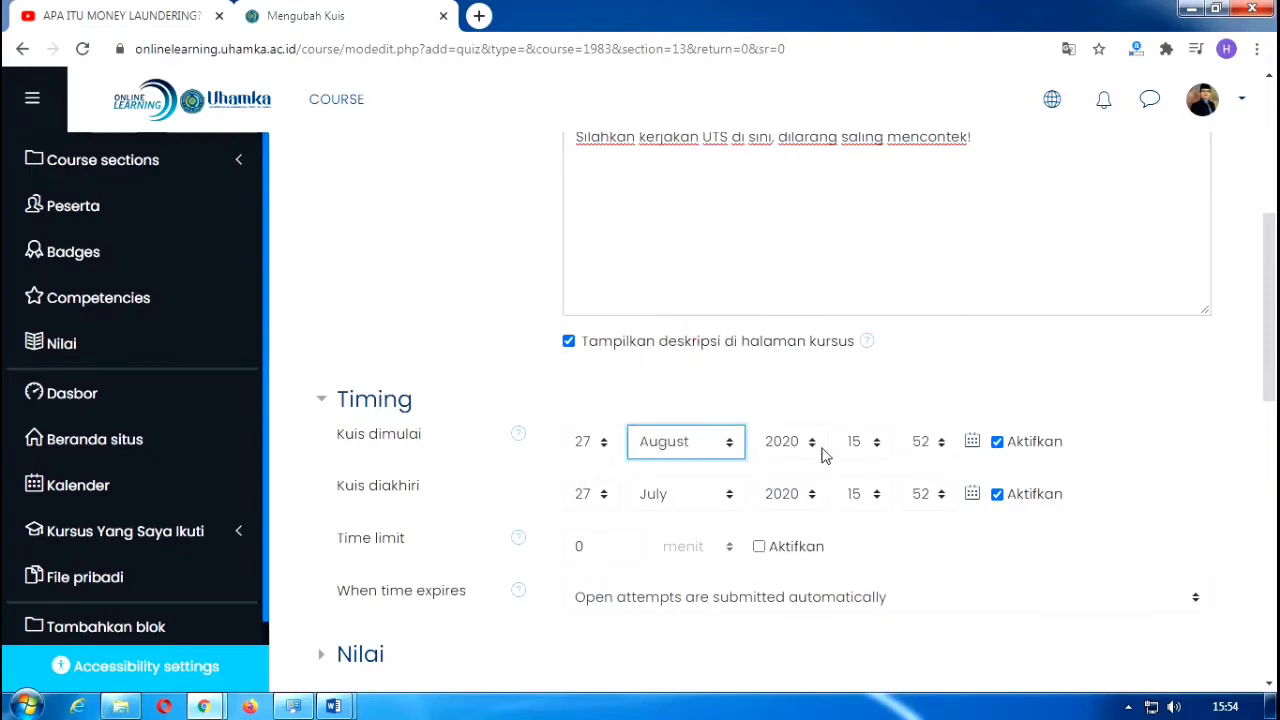
click(877, 444)
click(848, 215)
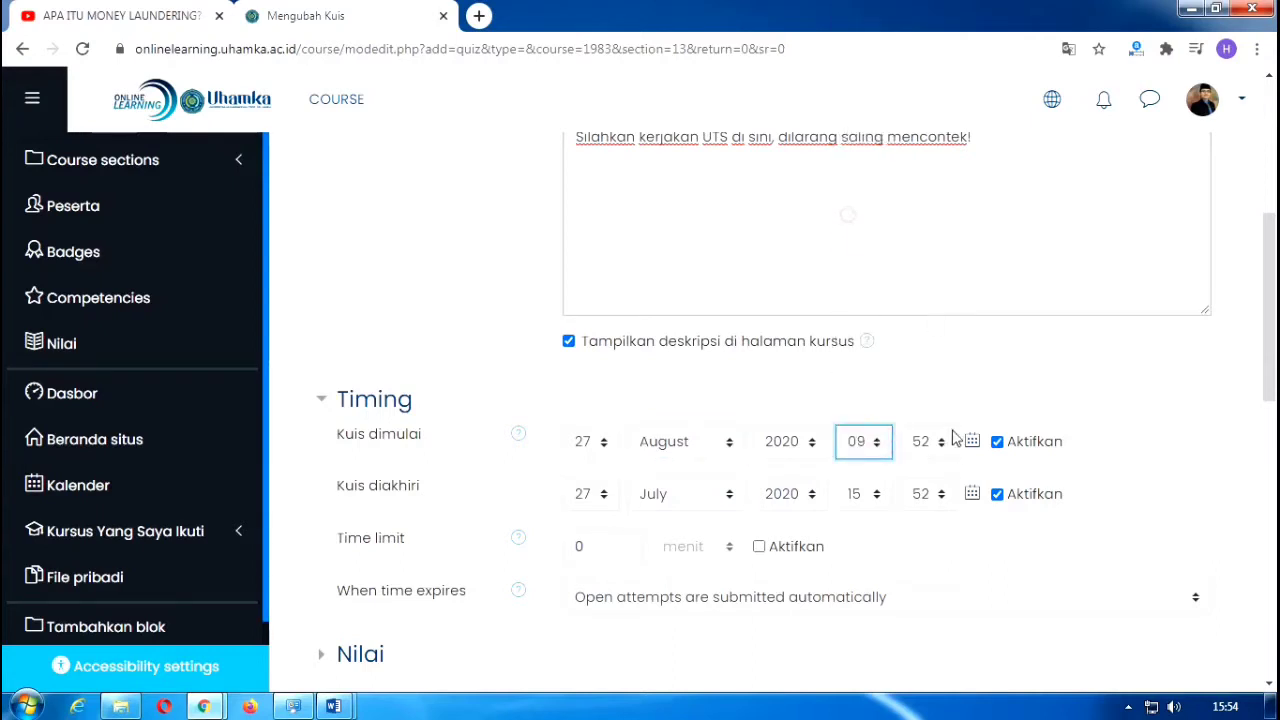
click(943, 446)
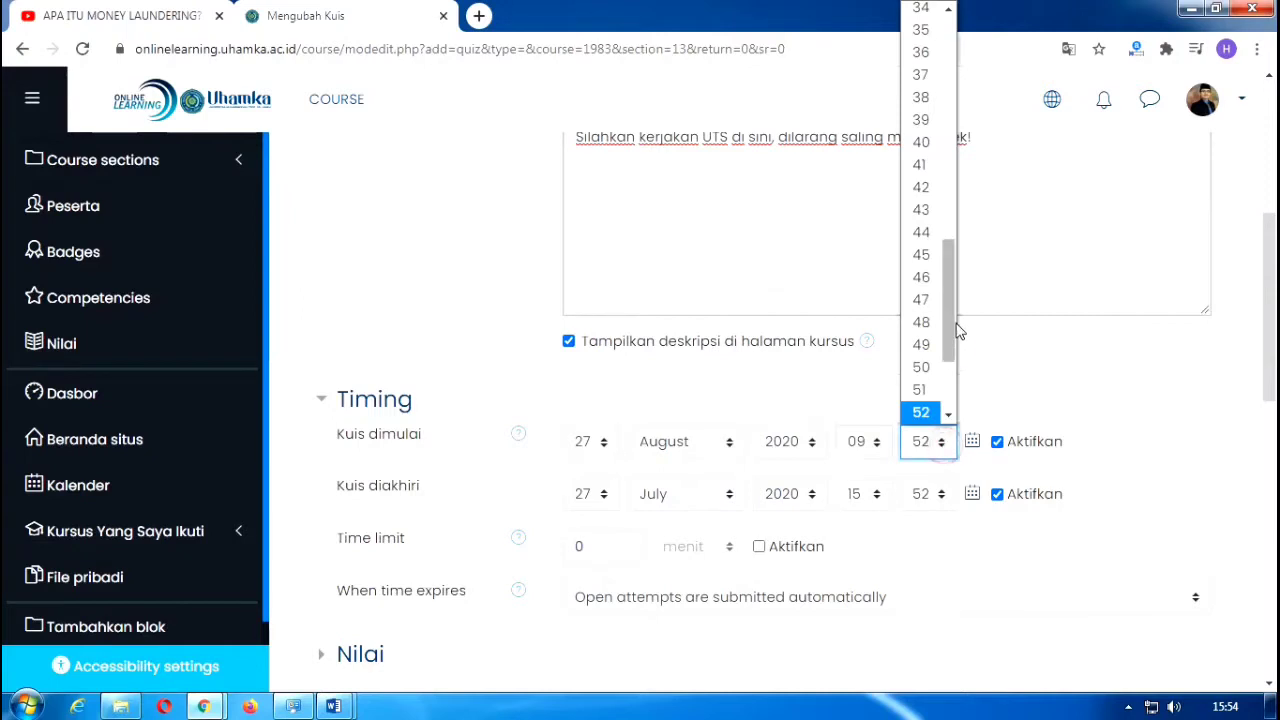
drag(952, 329, 943, 43)
click(927, 18)
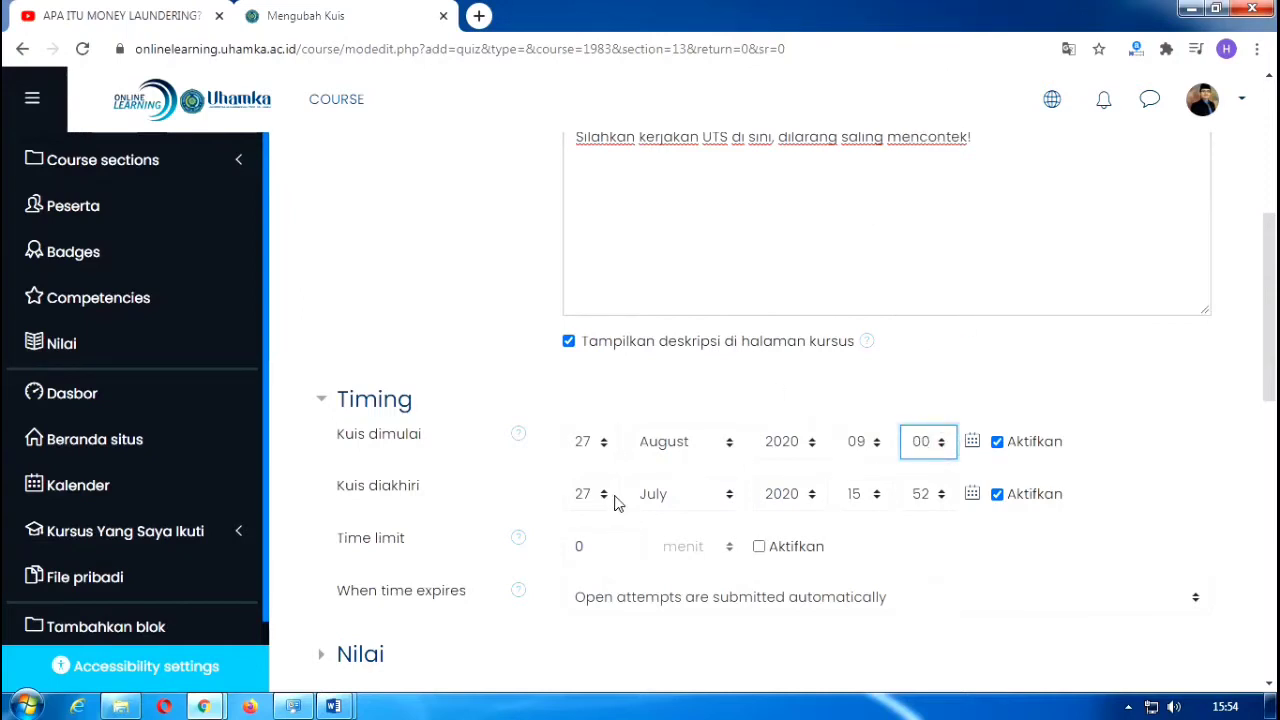
click(730, 497)
click(677, 378)
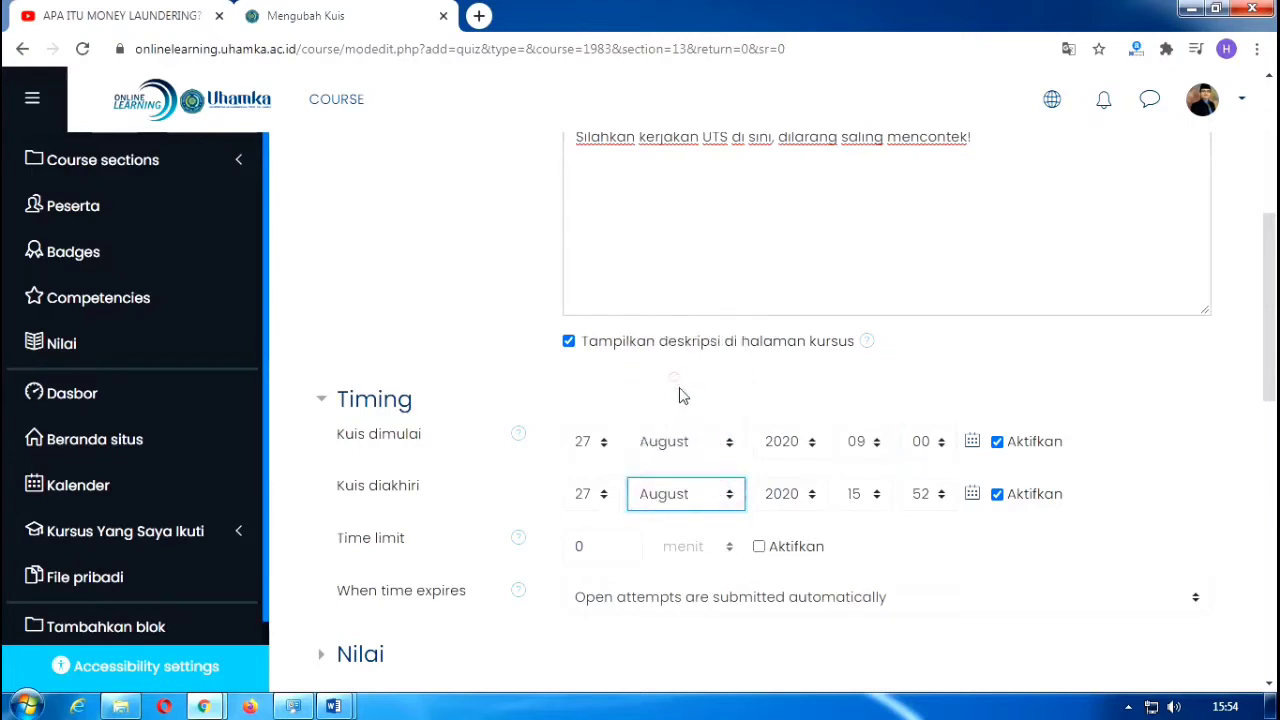
click(877, 497)
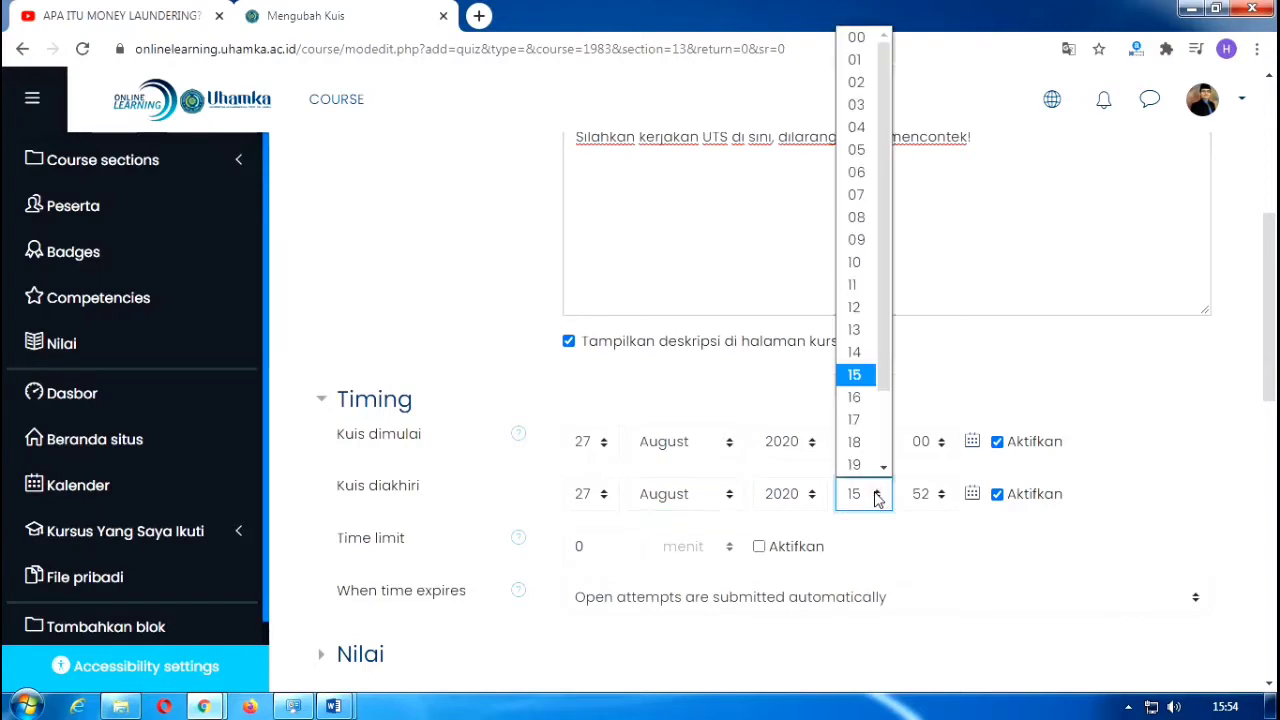
click(857, 263)
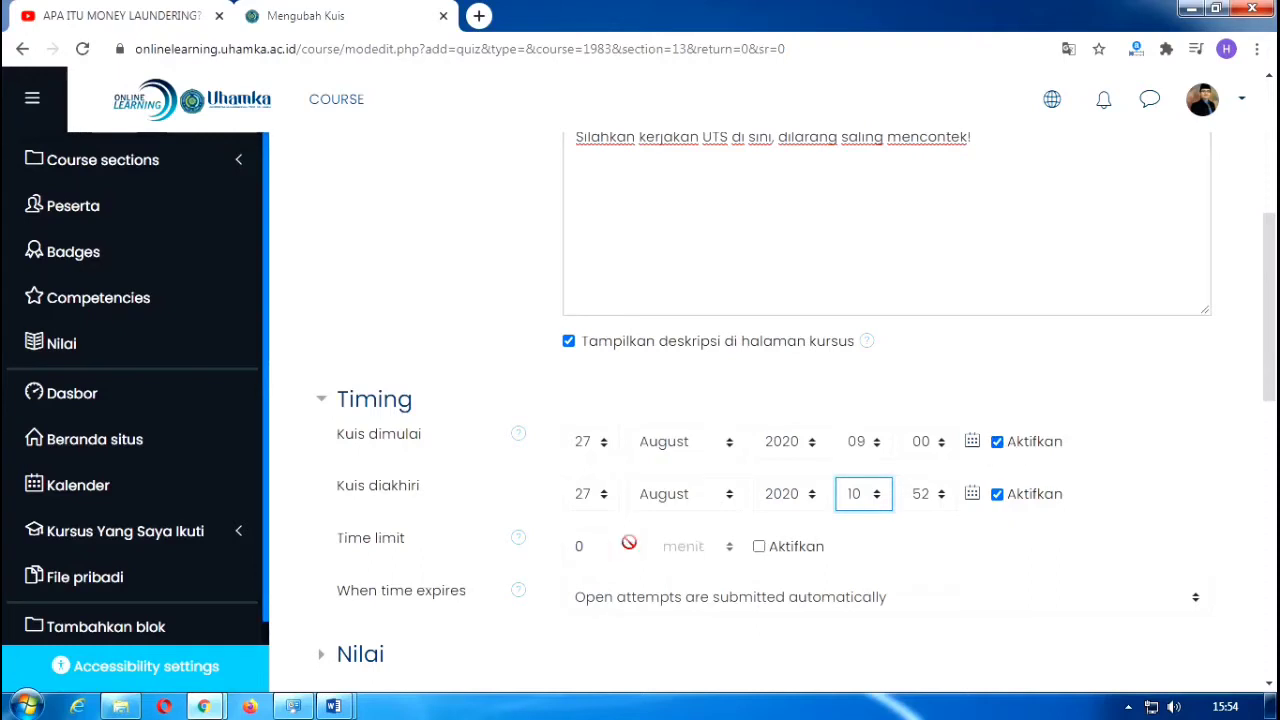
- Enable the quiz time limit
scroll(600, 550, down, 1)
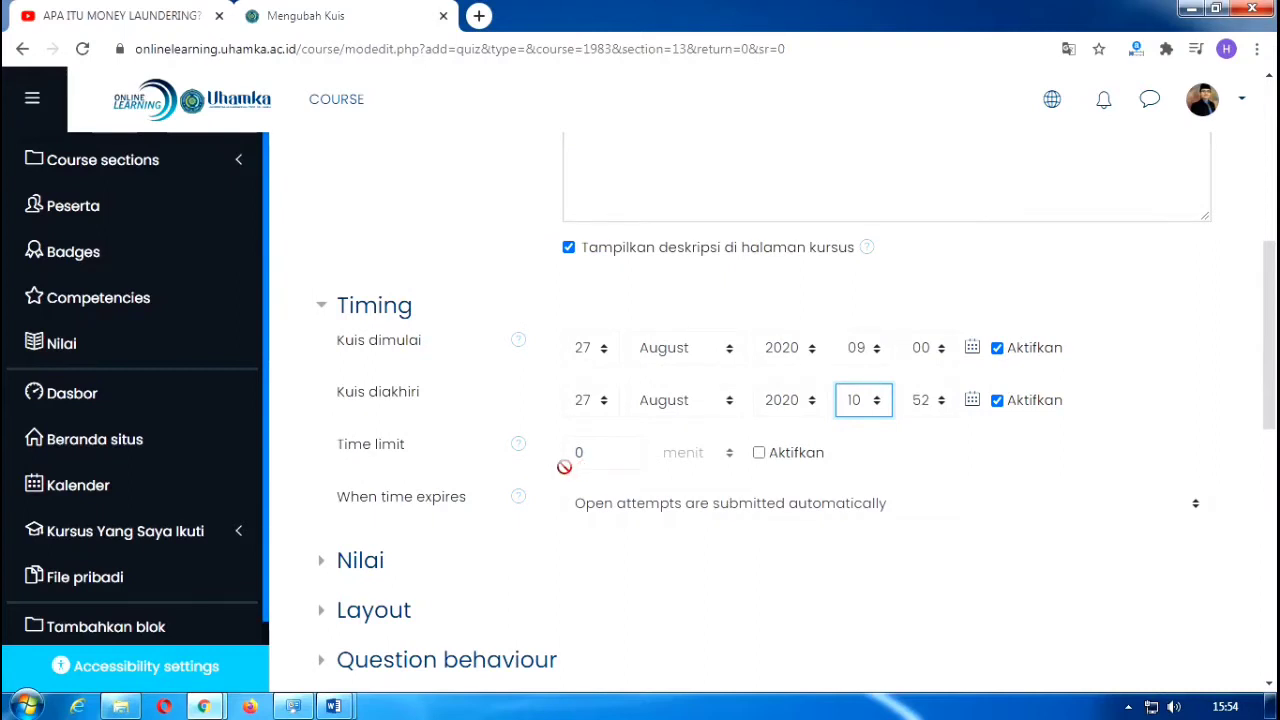
click(758, 457)
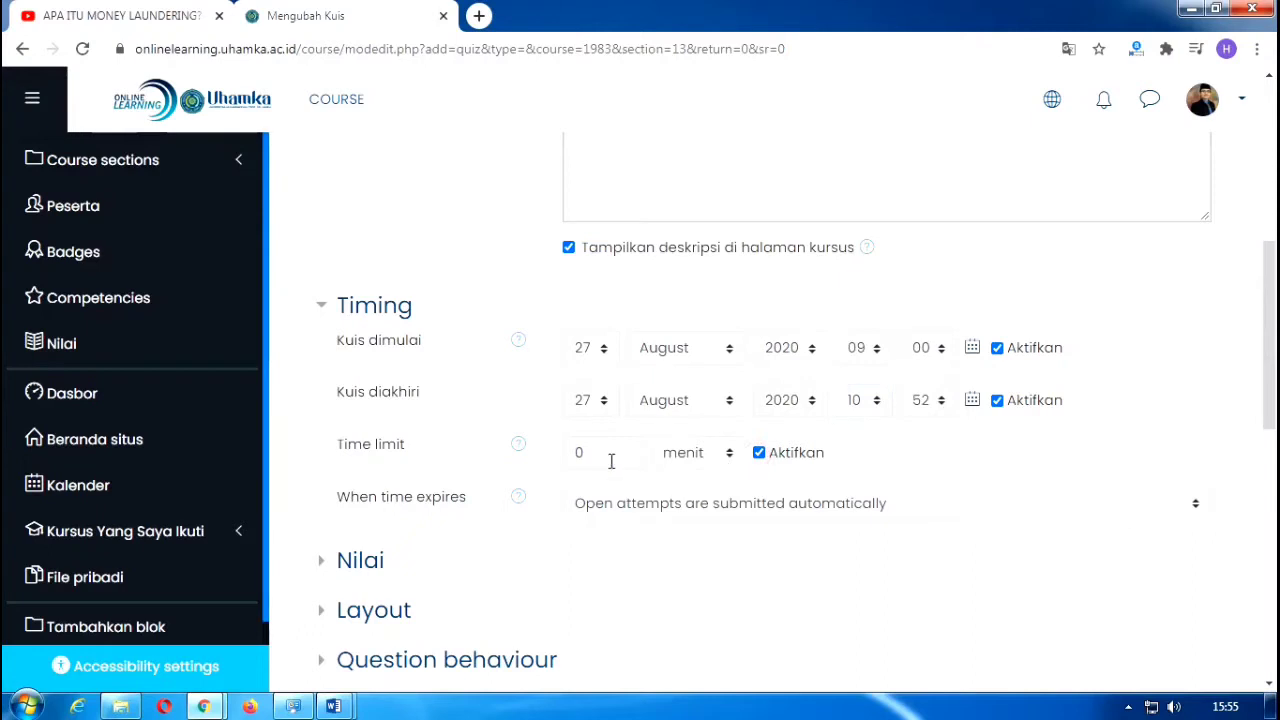
click(578, 452)
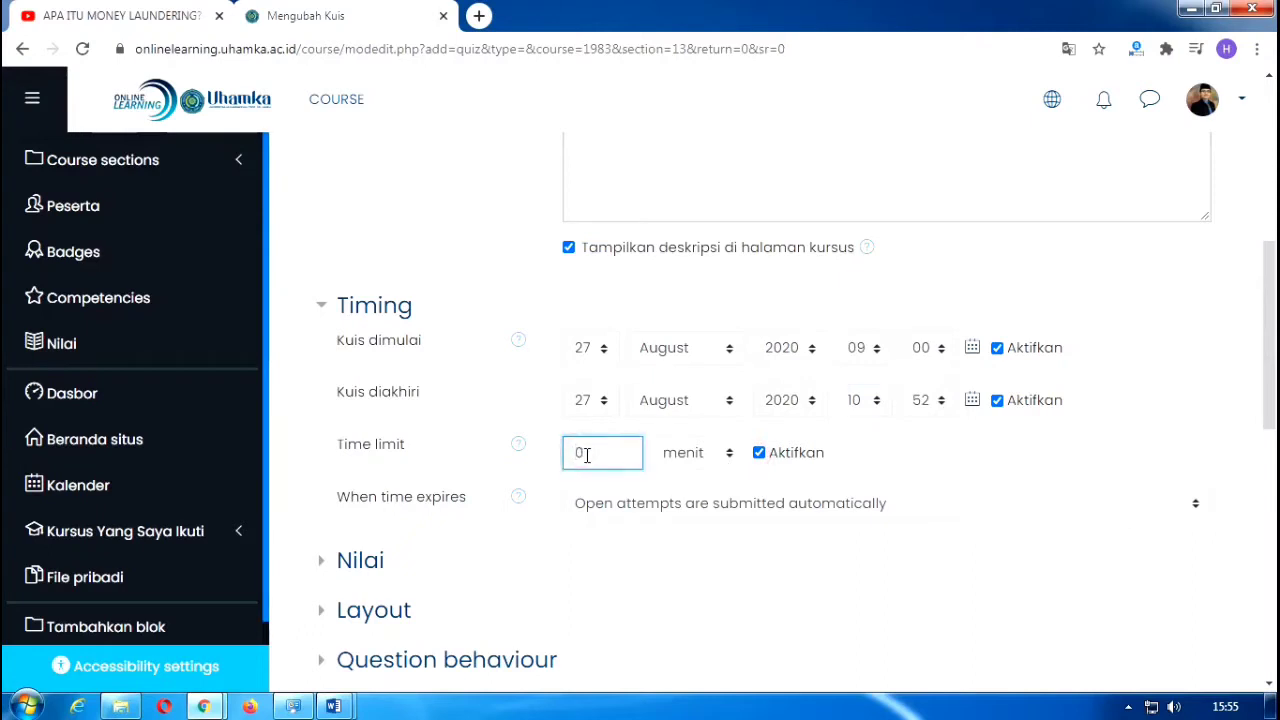
text(3)
key(BackSpace)
key(BackSpace)
click(884, 470)
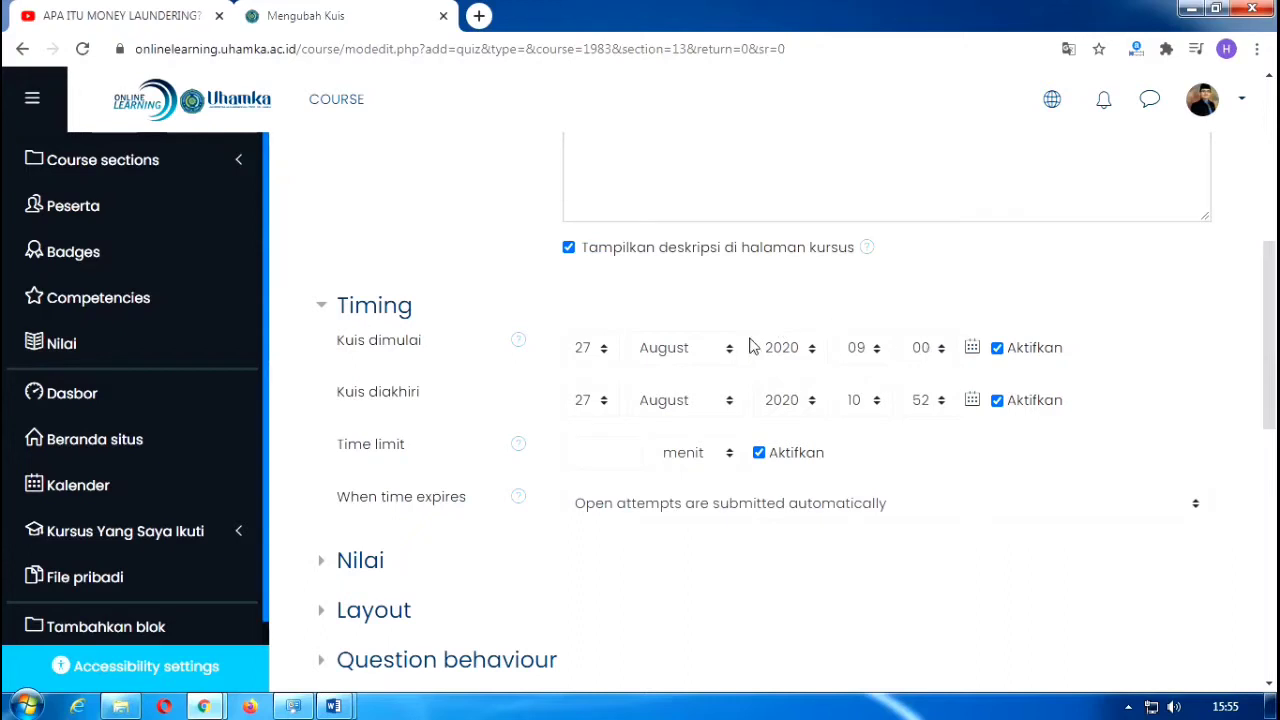
scroll(537, 550, down, 1)
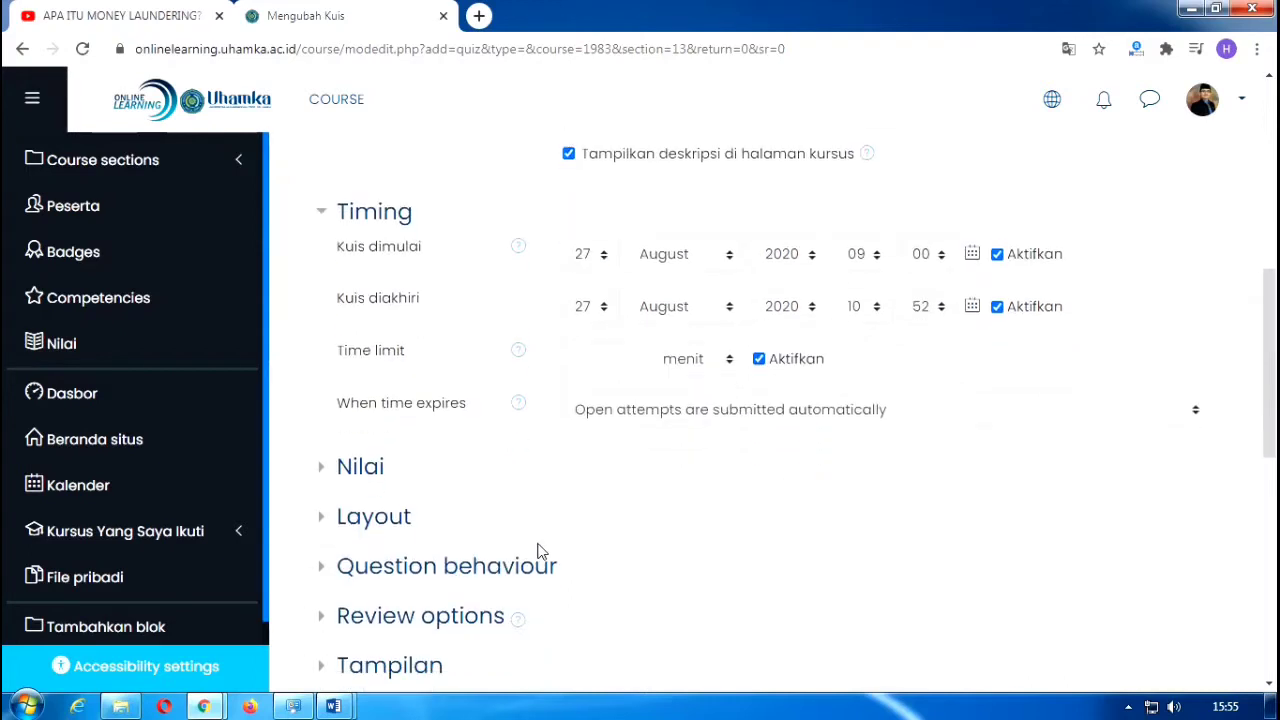
- Set Nilai untuk lulus to 70 and allowed attempts to 1
click(347, 473)
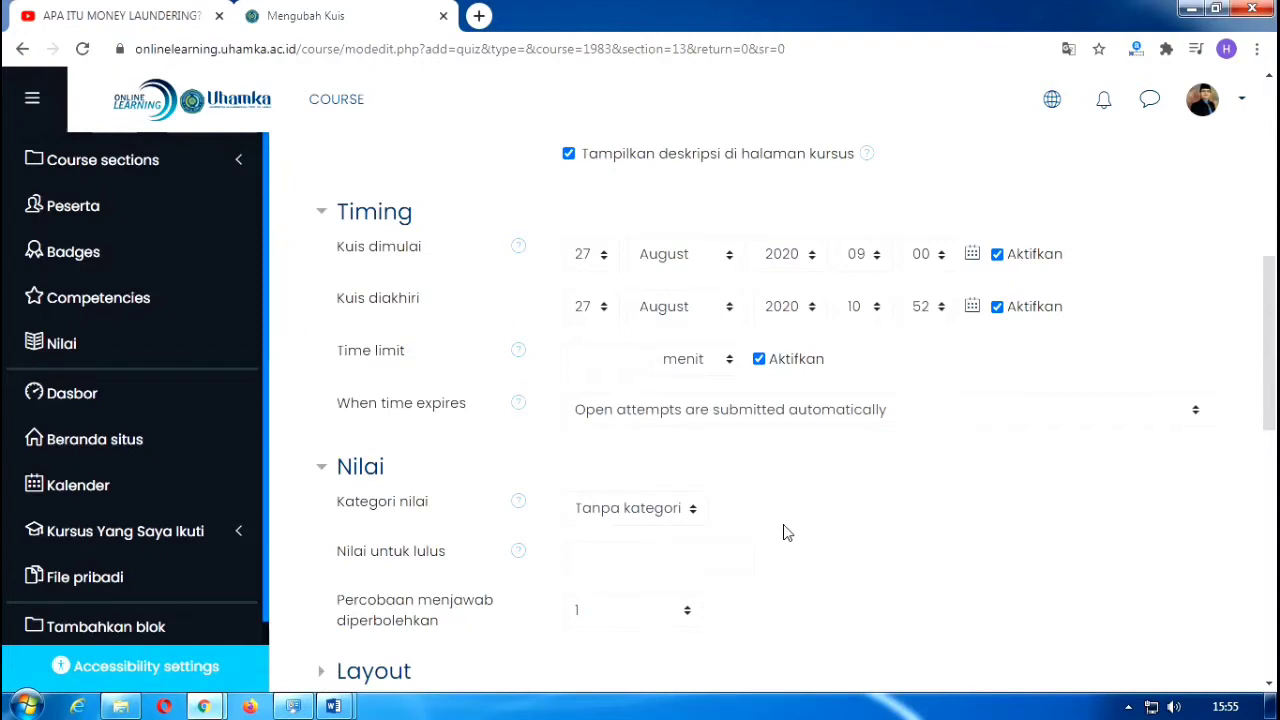
click(616, 553)
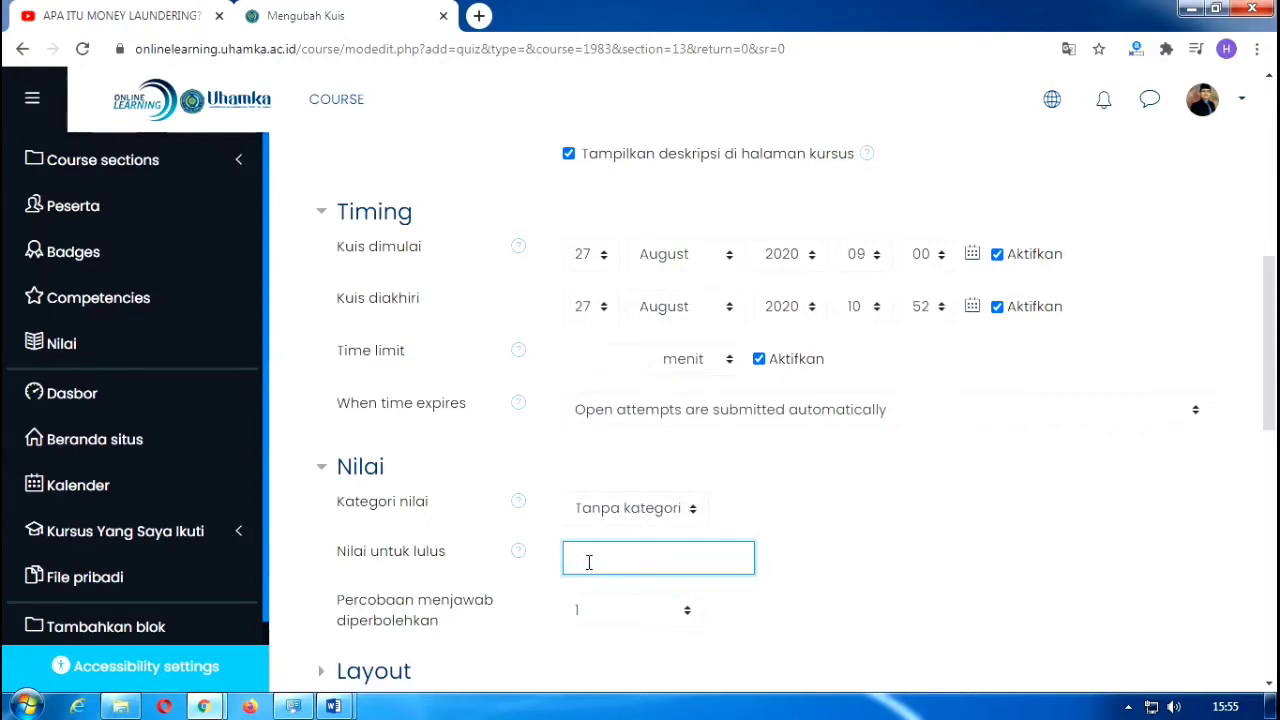
text(0)
scroll(943, 555, down, 2)
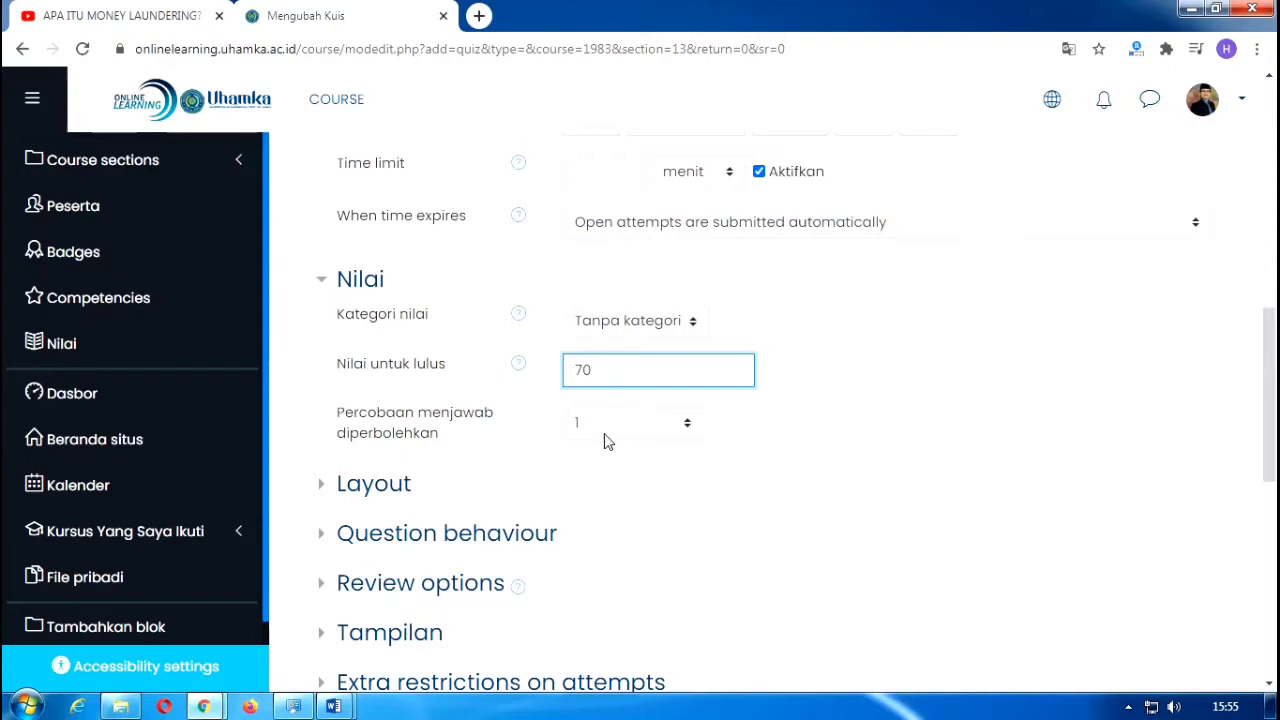
click(683, 423)
click(621, 497)
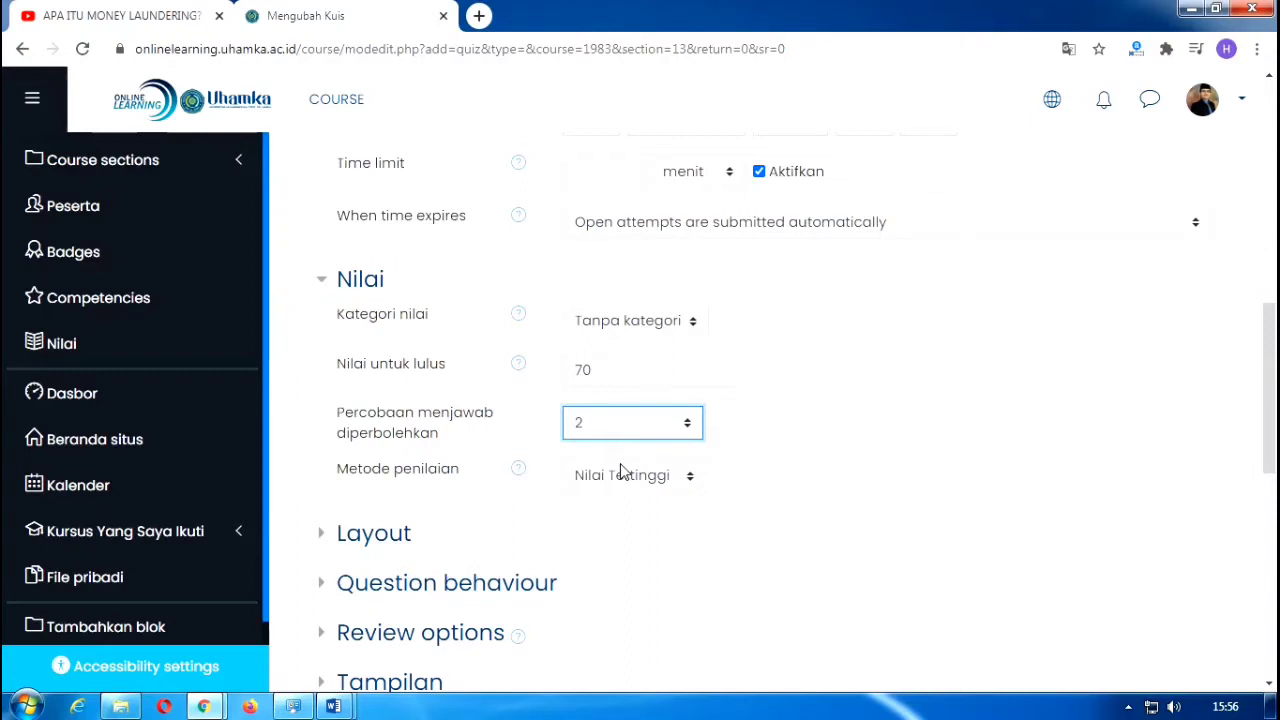
click(617, 427)
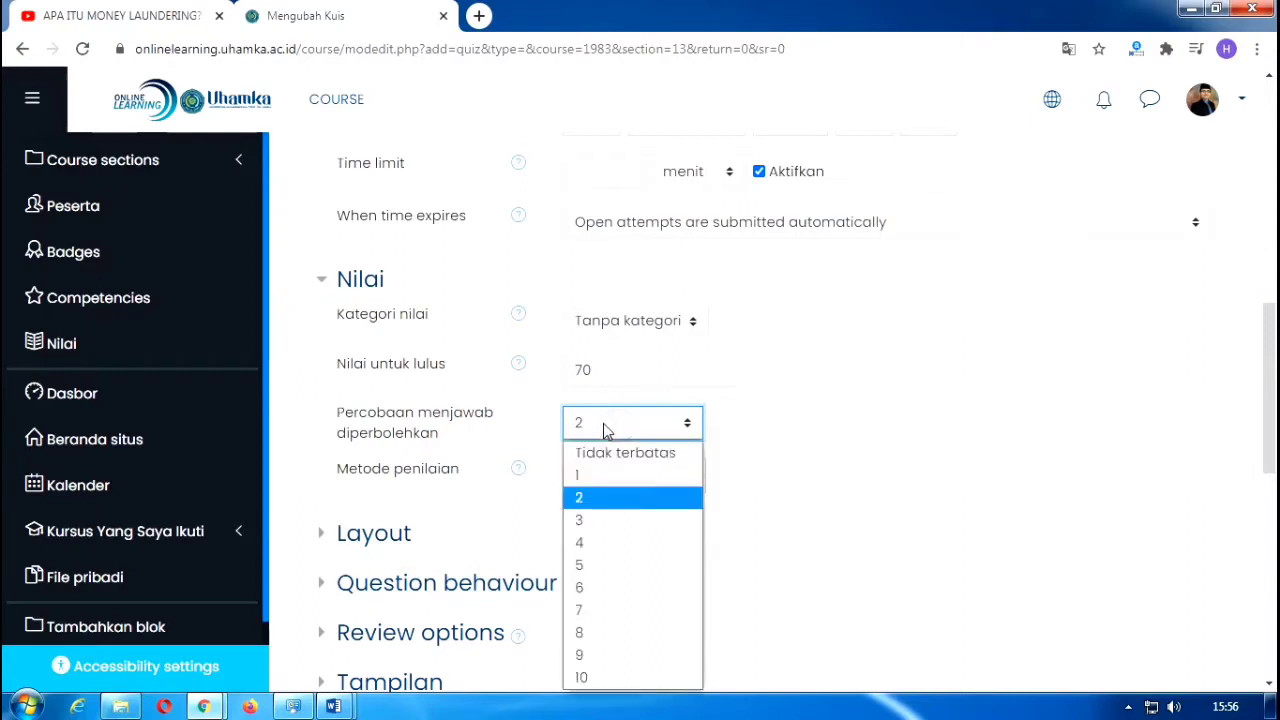
click(594, 475)
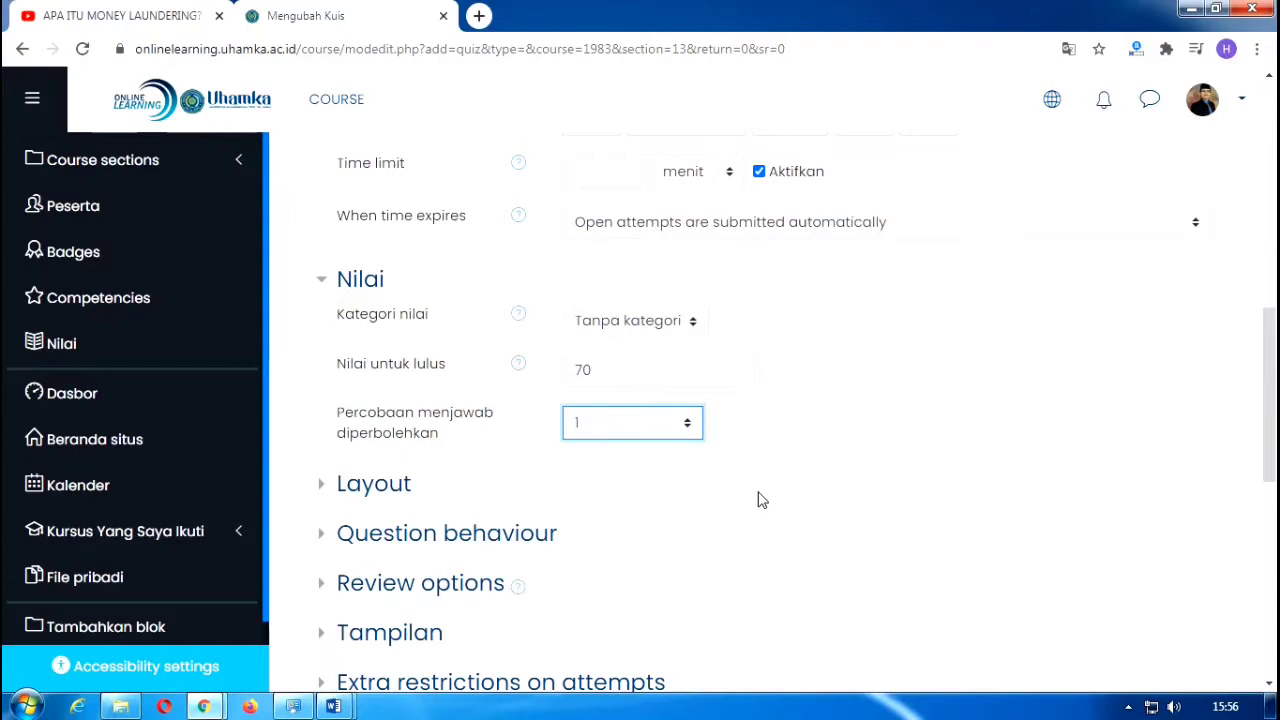
click(400, 490)
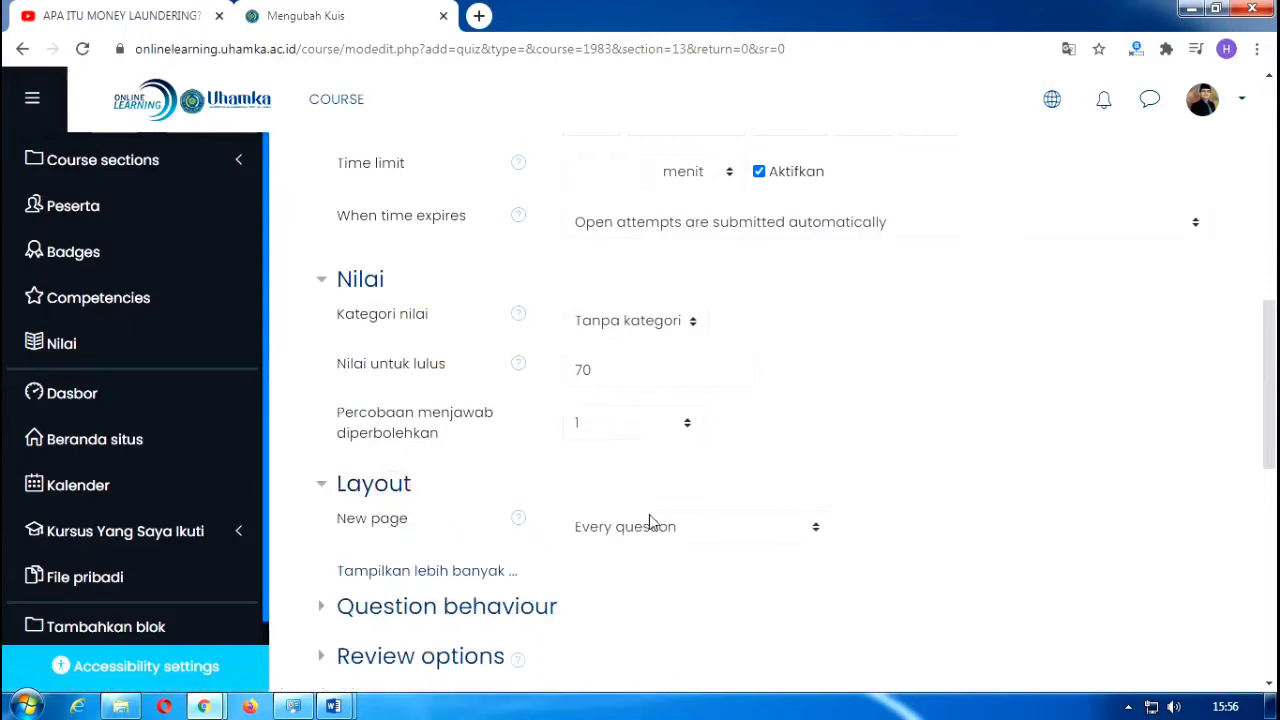
- Set 'Shuffle within questions' to Ya under Question behaviour
scroll(780, 537, down, 1)
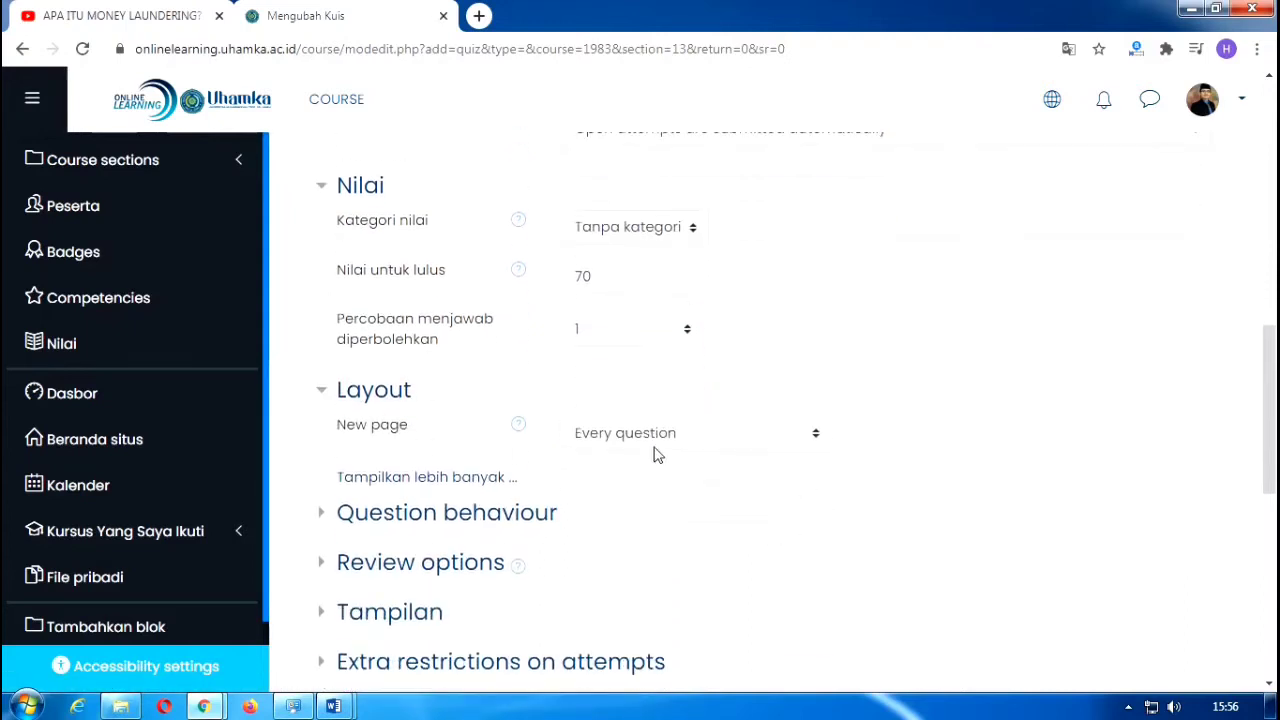
click(476, 477)
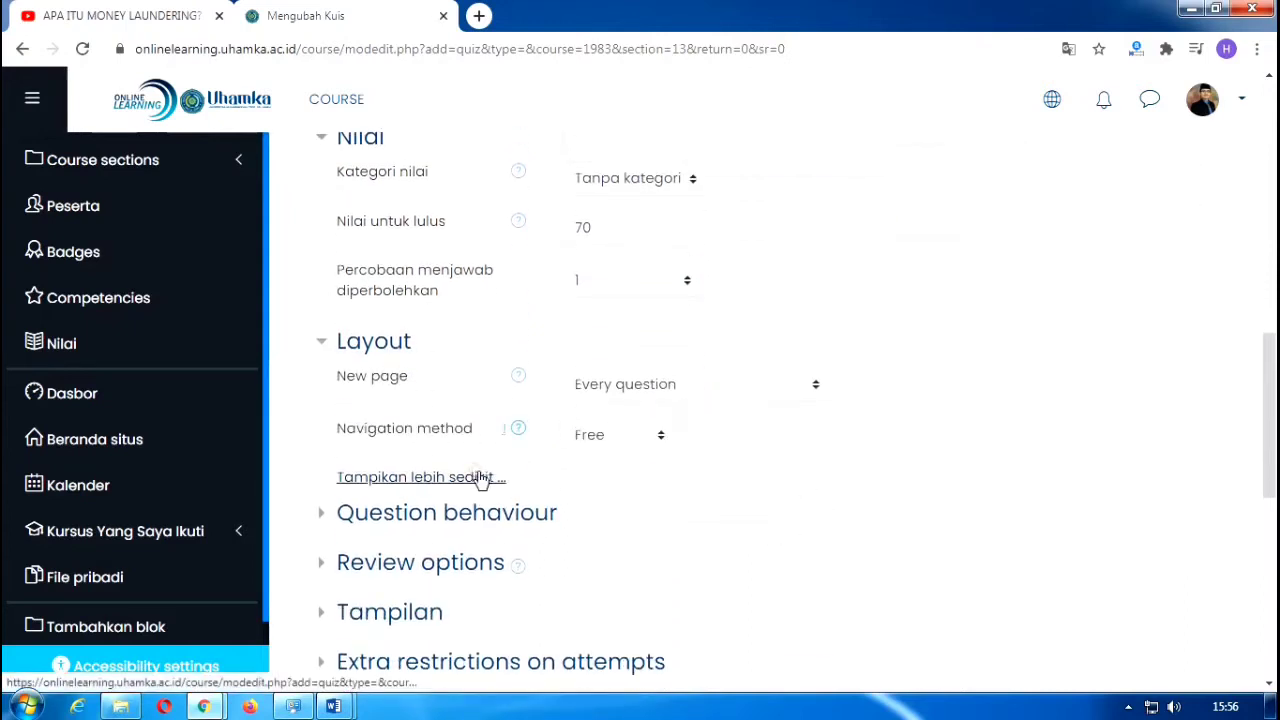
click(518, 513)
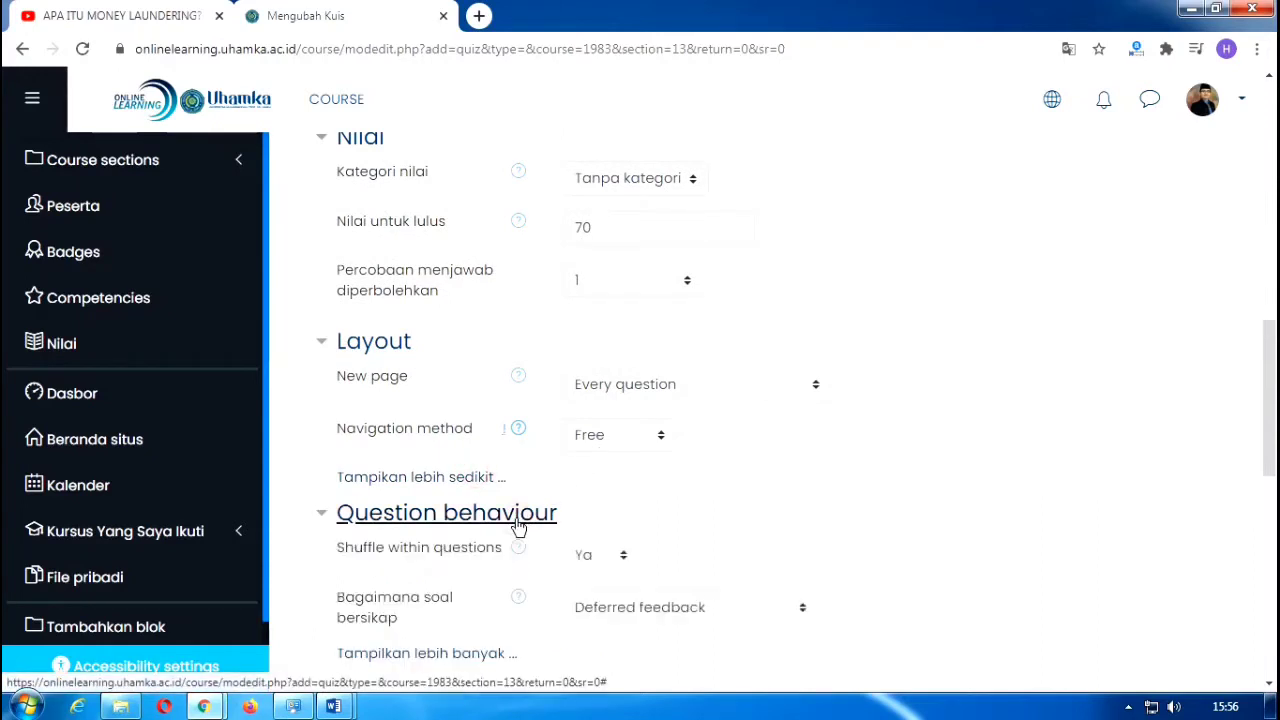
scroll(515, 525, down, 1)
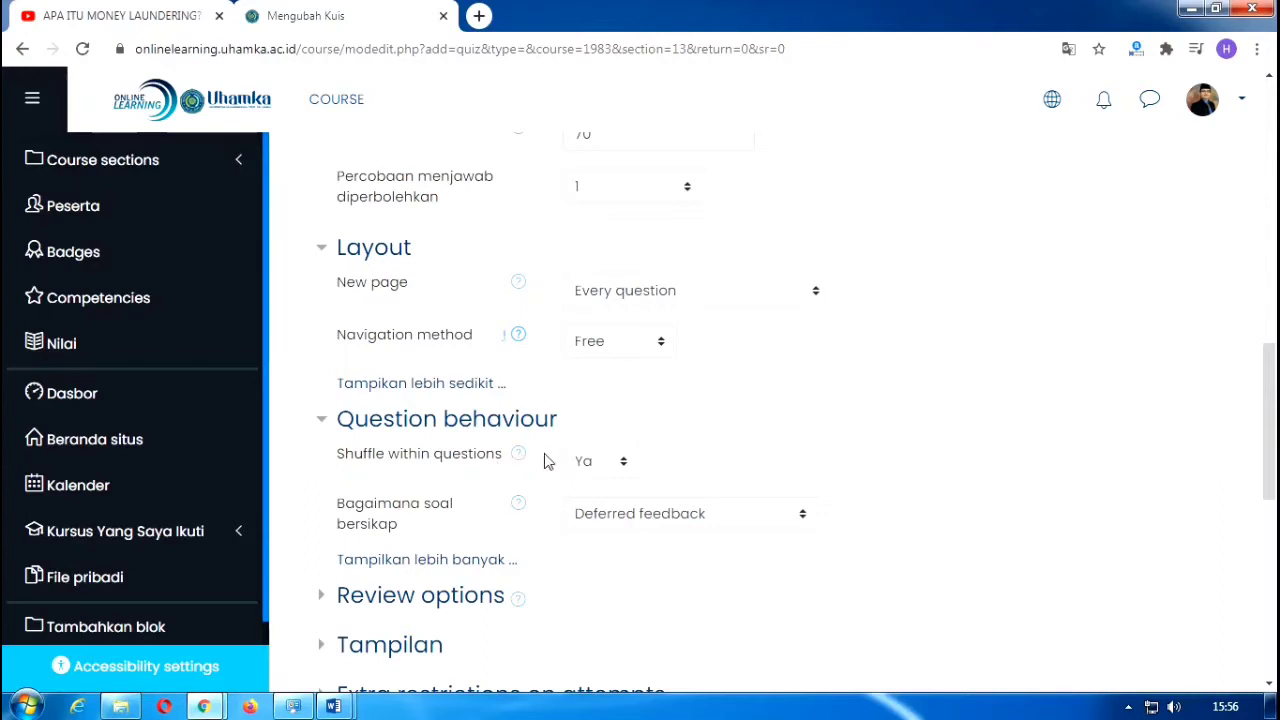
click(622, 468)
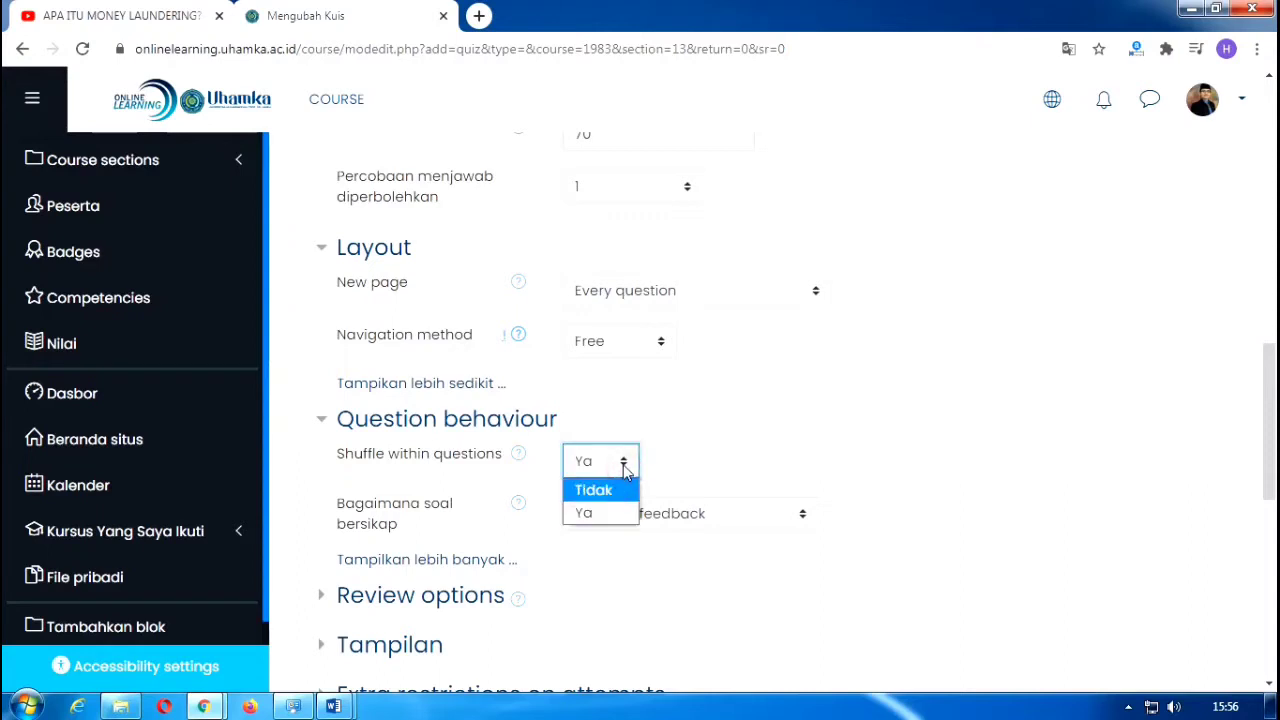
click(598, 513)
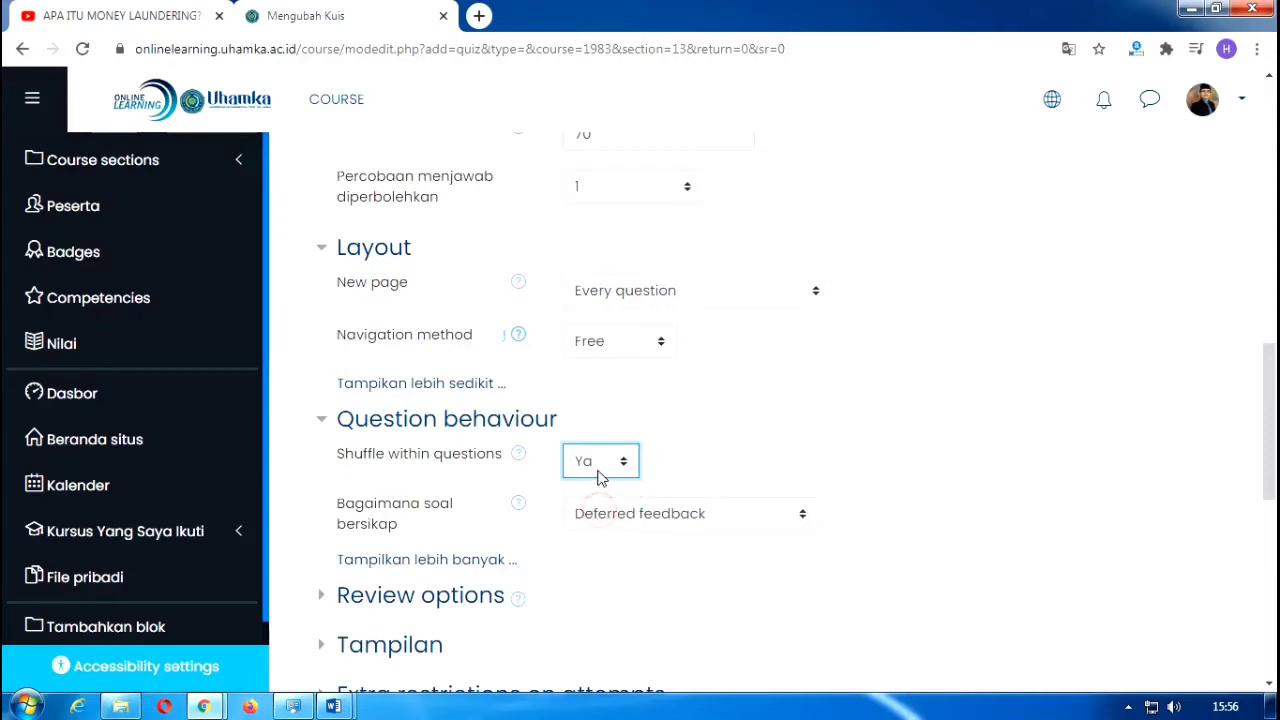
scroll(548, 540, down, 1)
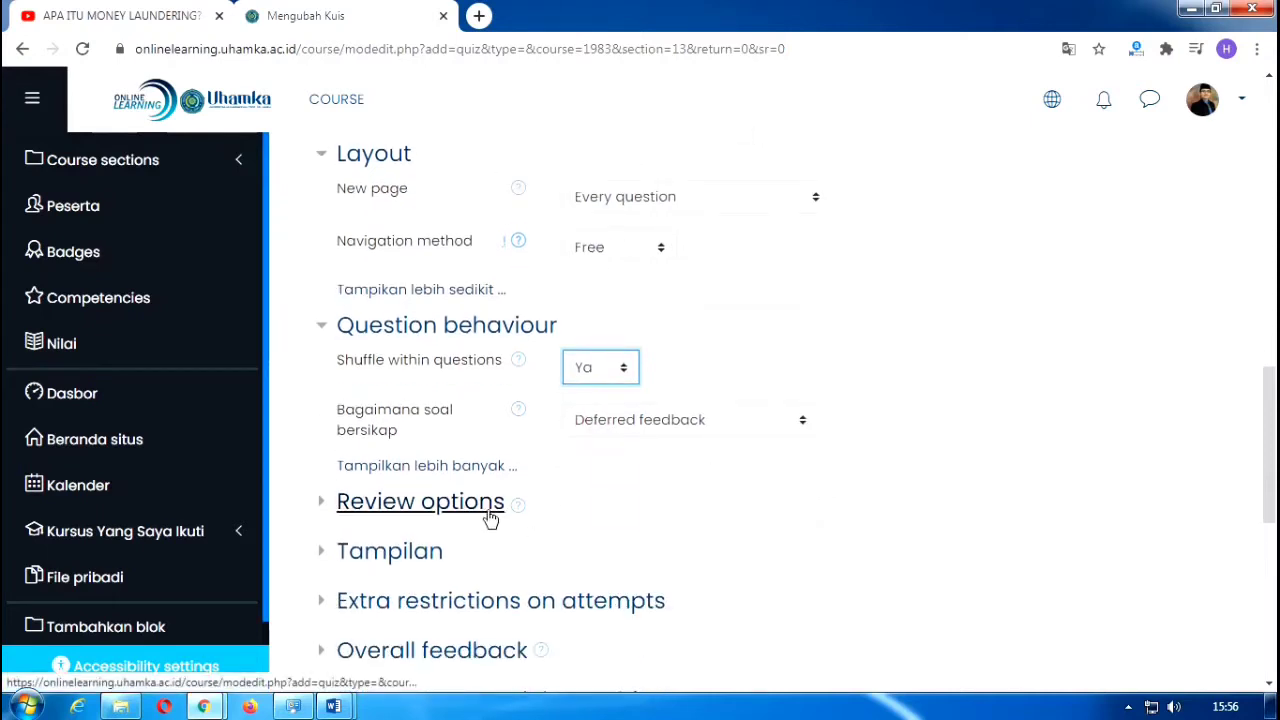
scroll(477, 534, down, 1)
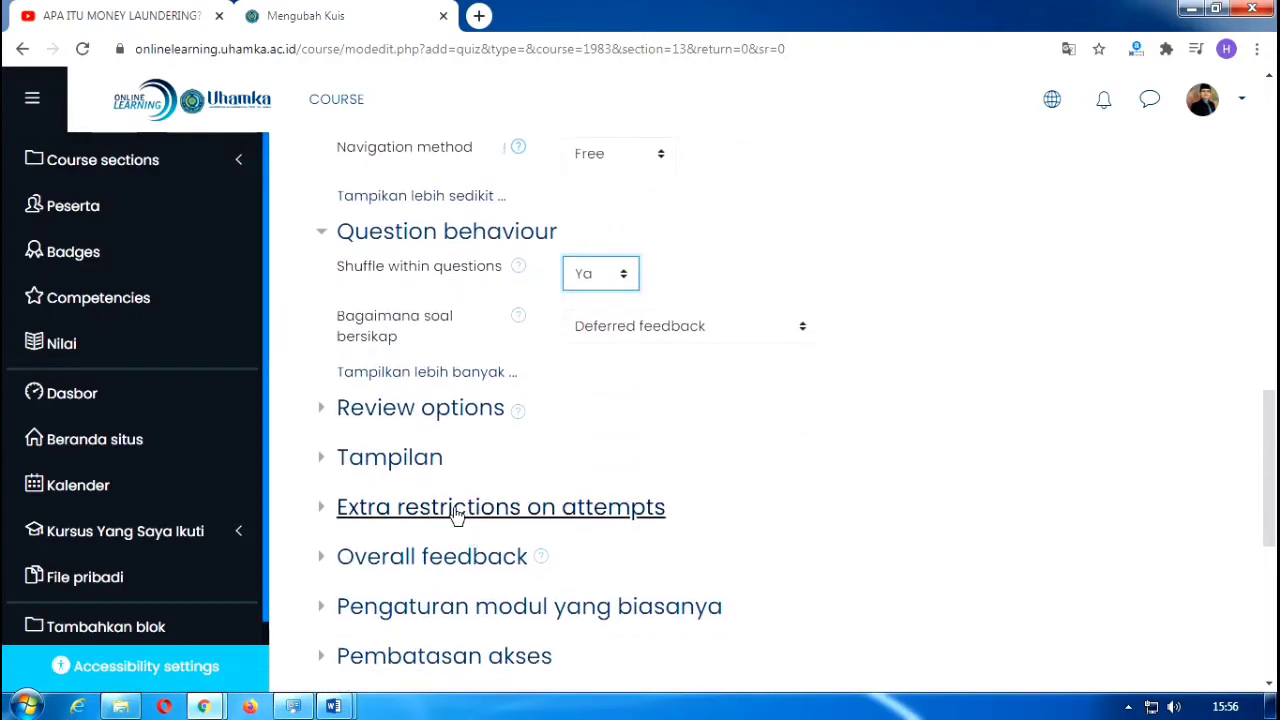
scroll(445, 500, down, 1)
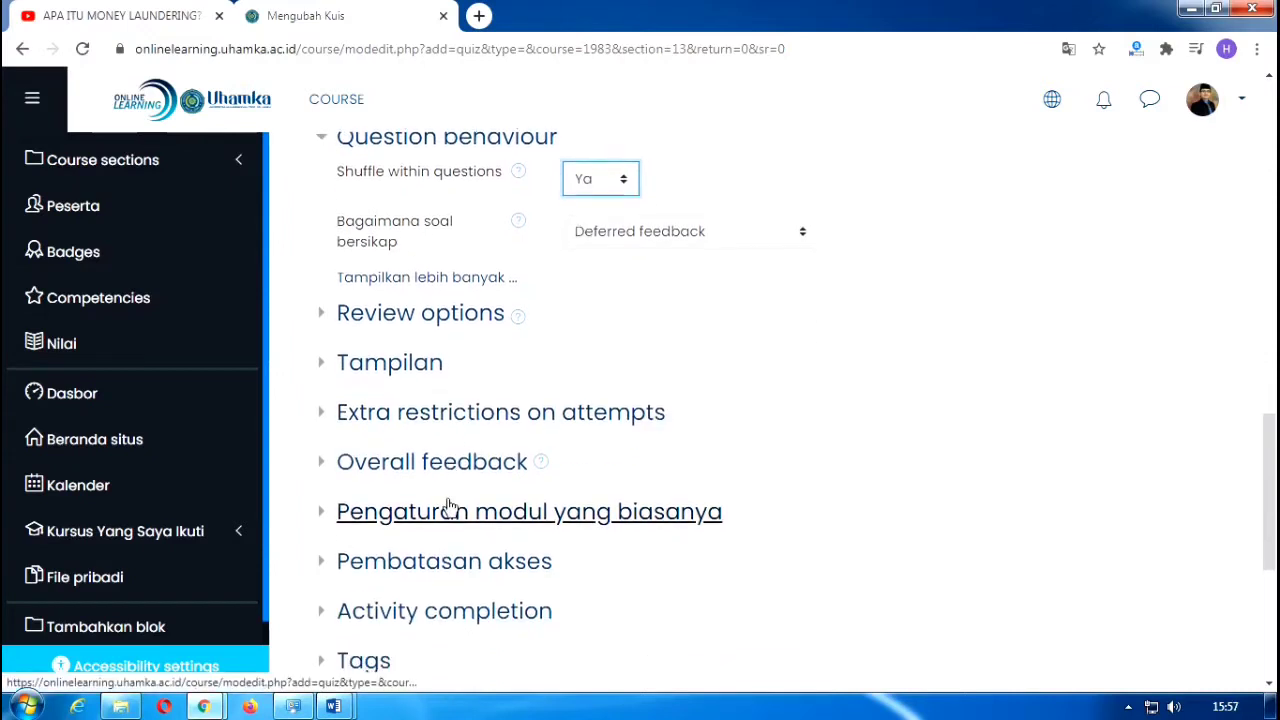
scroll(448, 505, down, 1)
scroll(531, 509, down, 2)
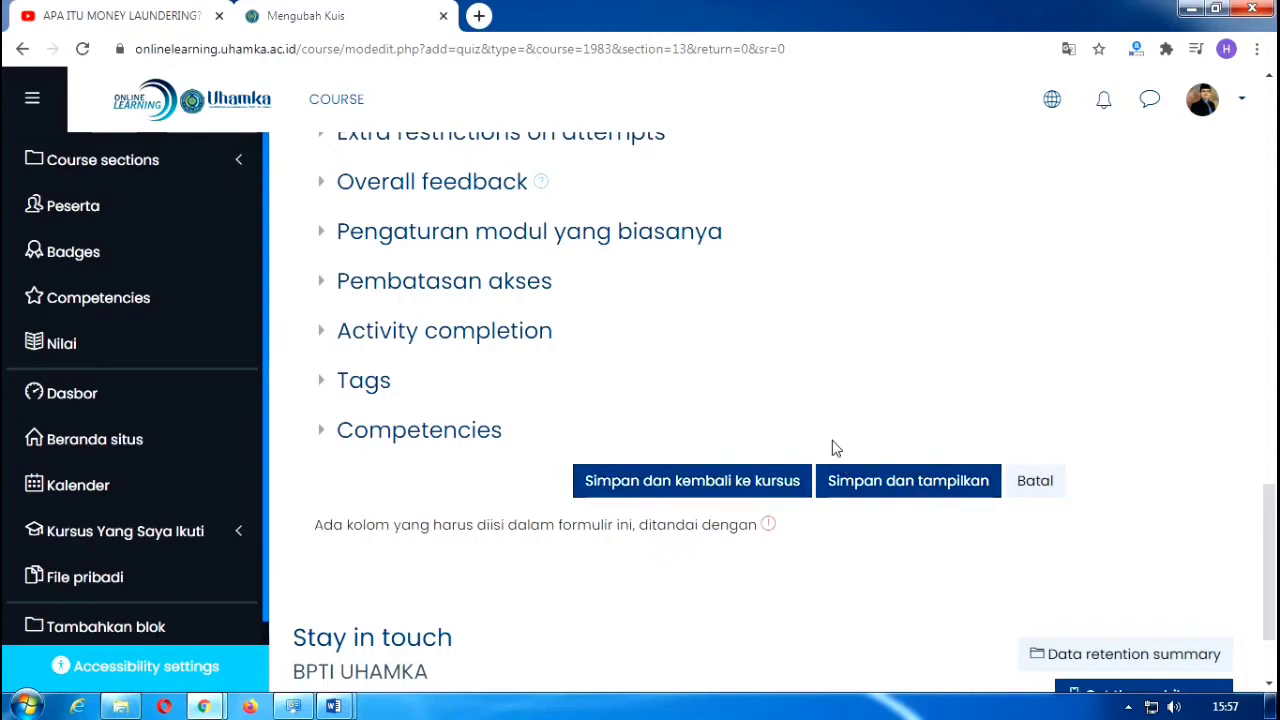
- Save the quiz with 'Simpan dan tampilkan' and review the Ujian Tengah Semester page
click(905, 482)
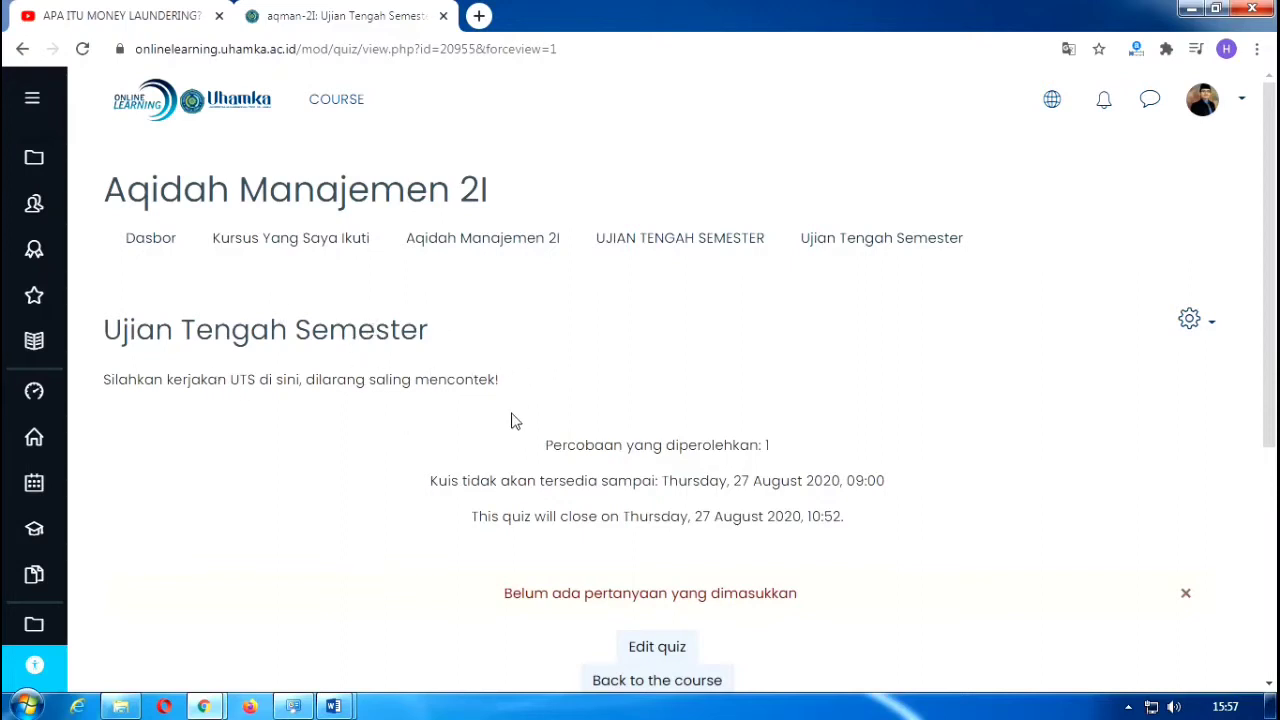
scroll(450, 362, down, 1)
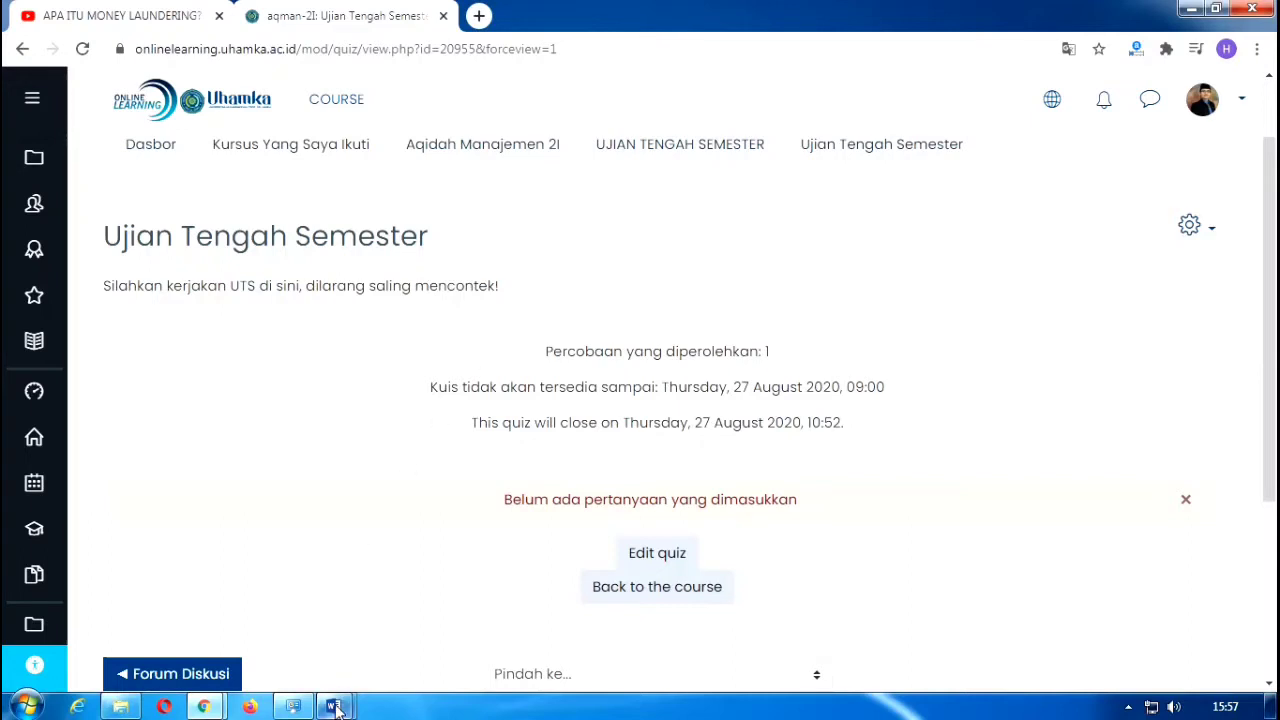
mouse_move(335, 706)
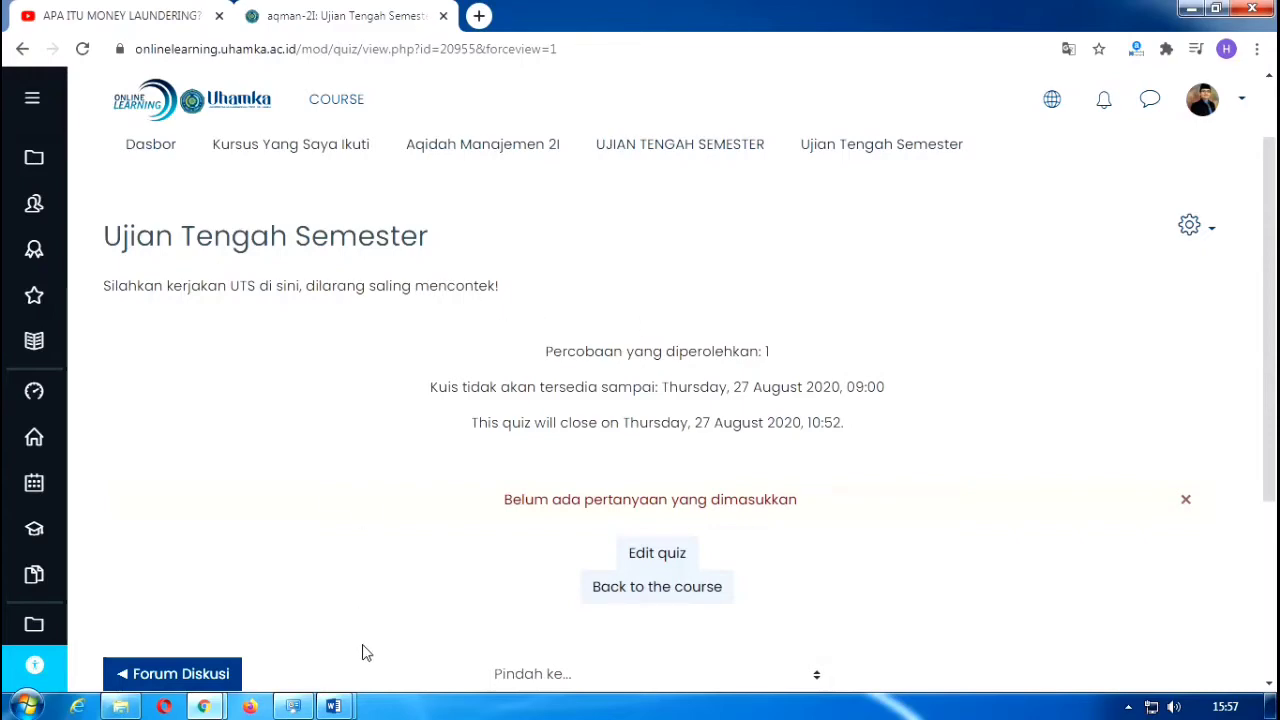
- In Document1, prefix the fourth question with '4. ' so it reads '4. Berapa nishab dan besar zakat emas?'
mouse_move(347, 708)
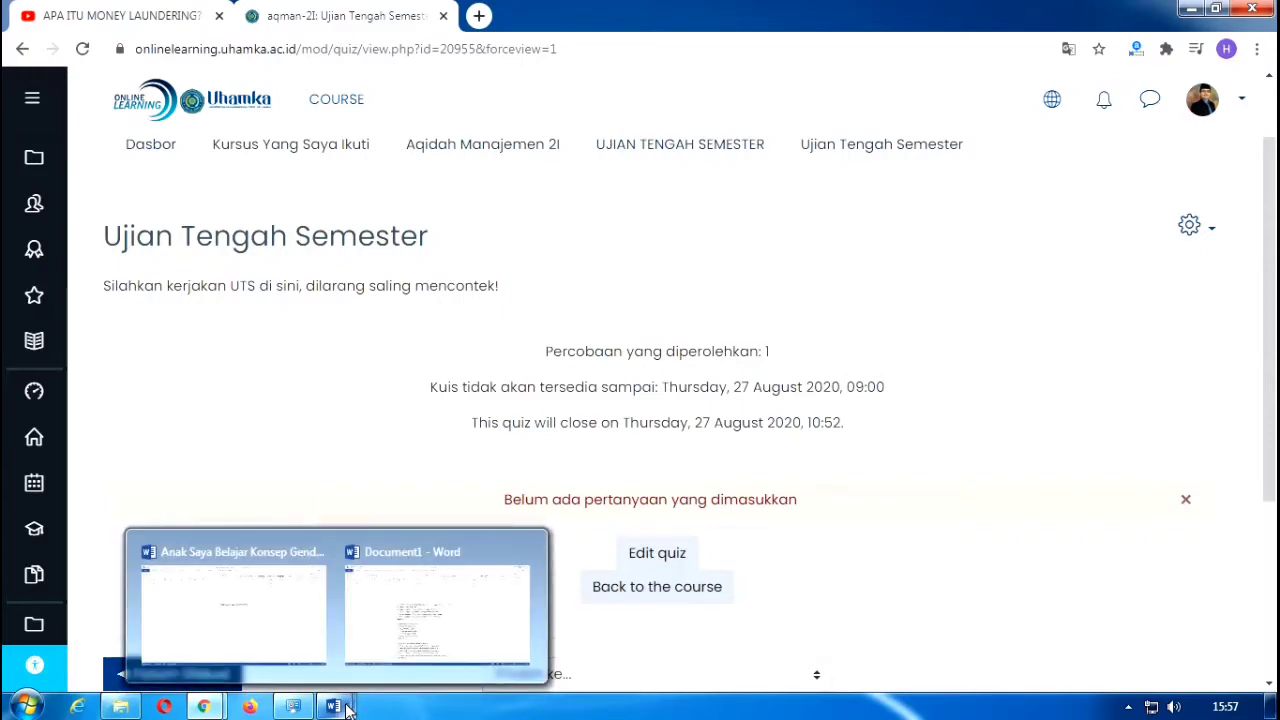
click(388, 651)
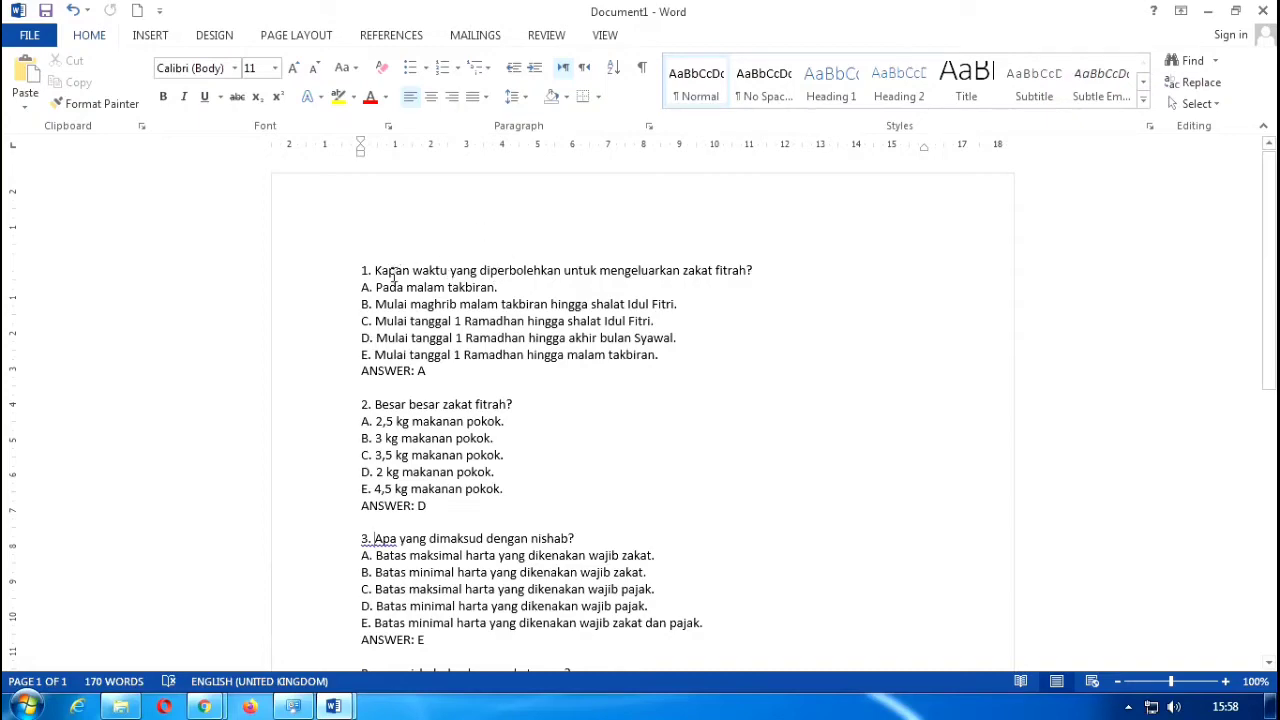
scroll(394, 274, down, 2)
scroll(401, 214, down, 2)
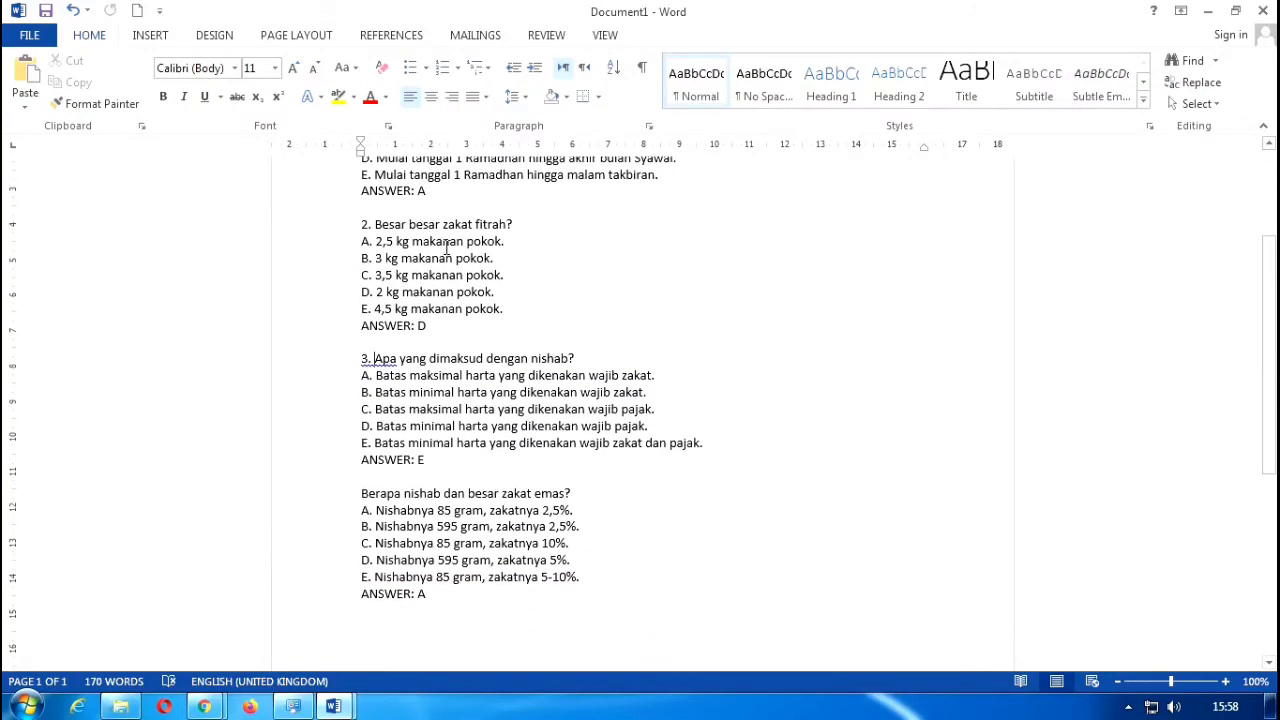
scroll(423, 249, up, 3)
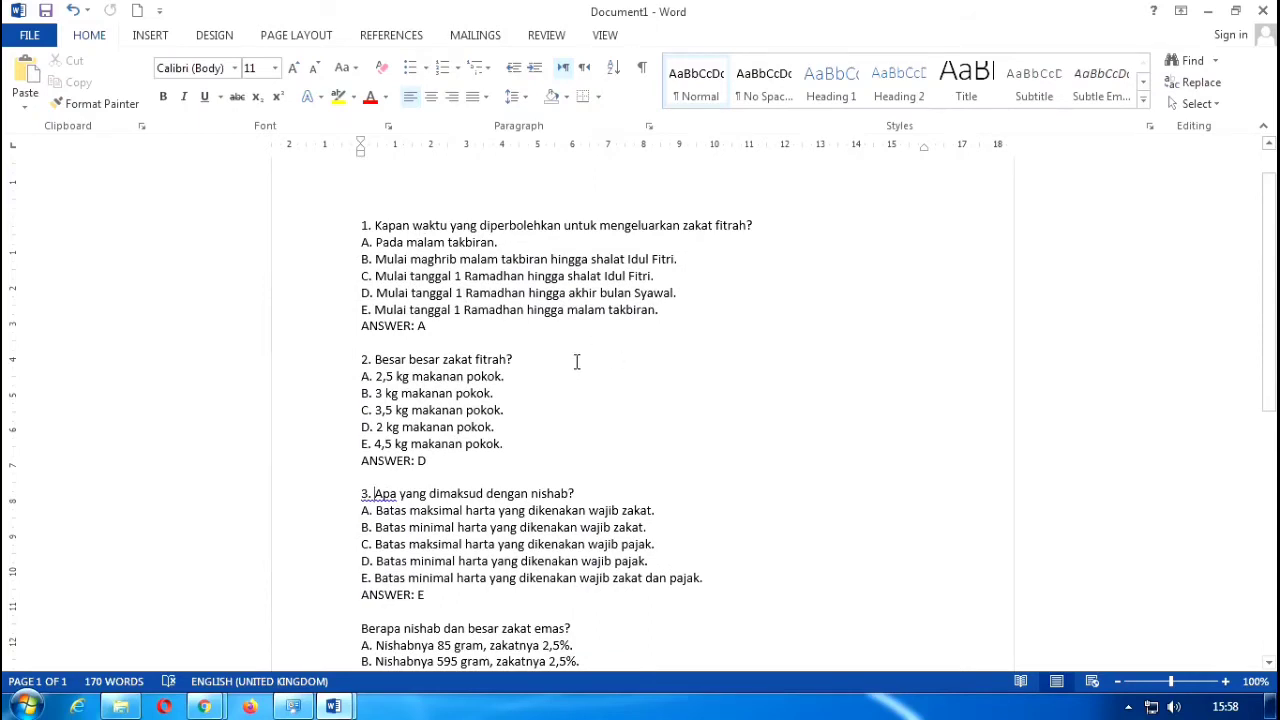
scroll(566, 357, up, 1)
scroll(562, 352, down, 3)
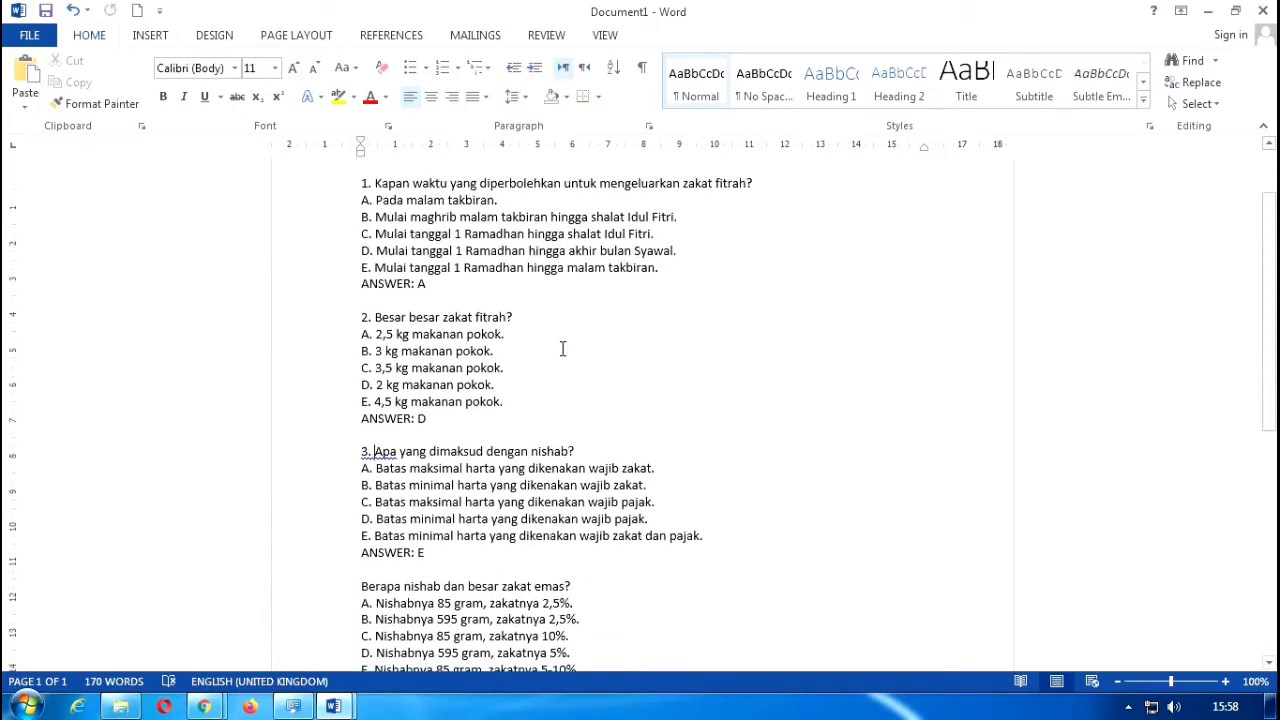
scroll(565, 349, down, 3)
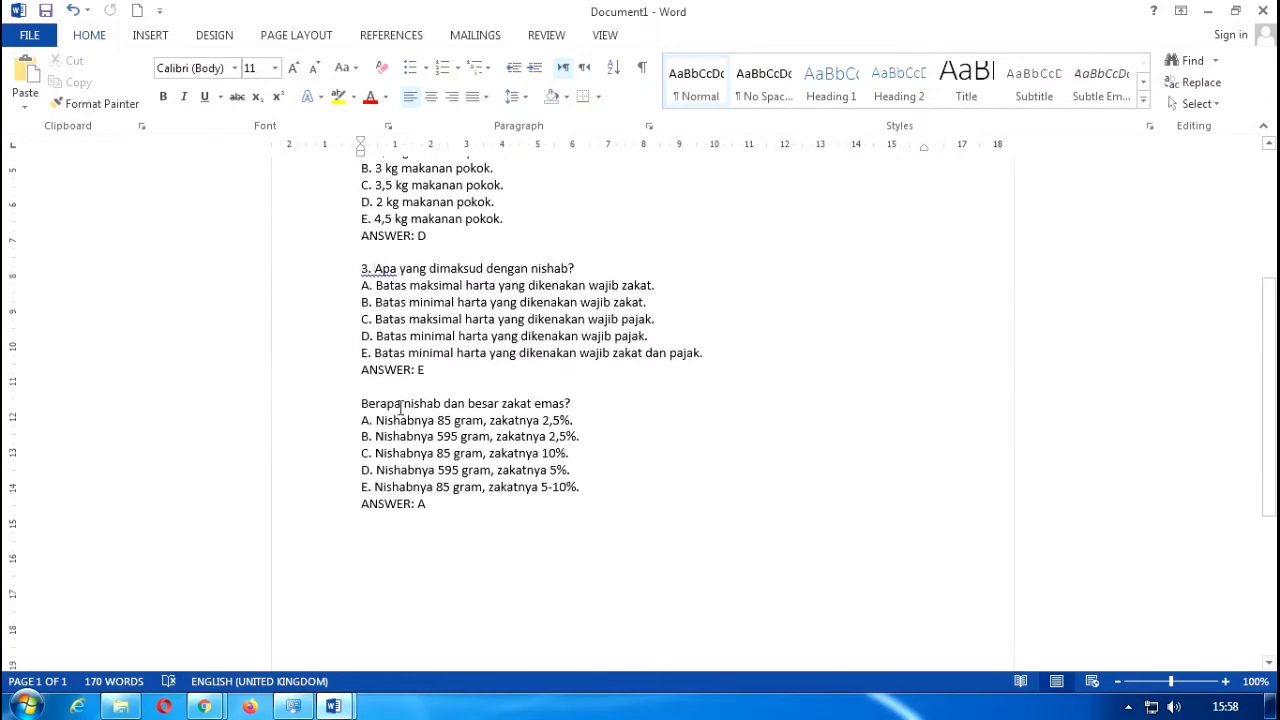
click(362, 401)
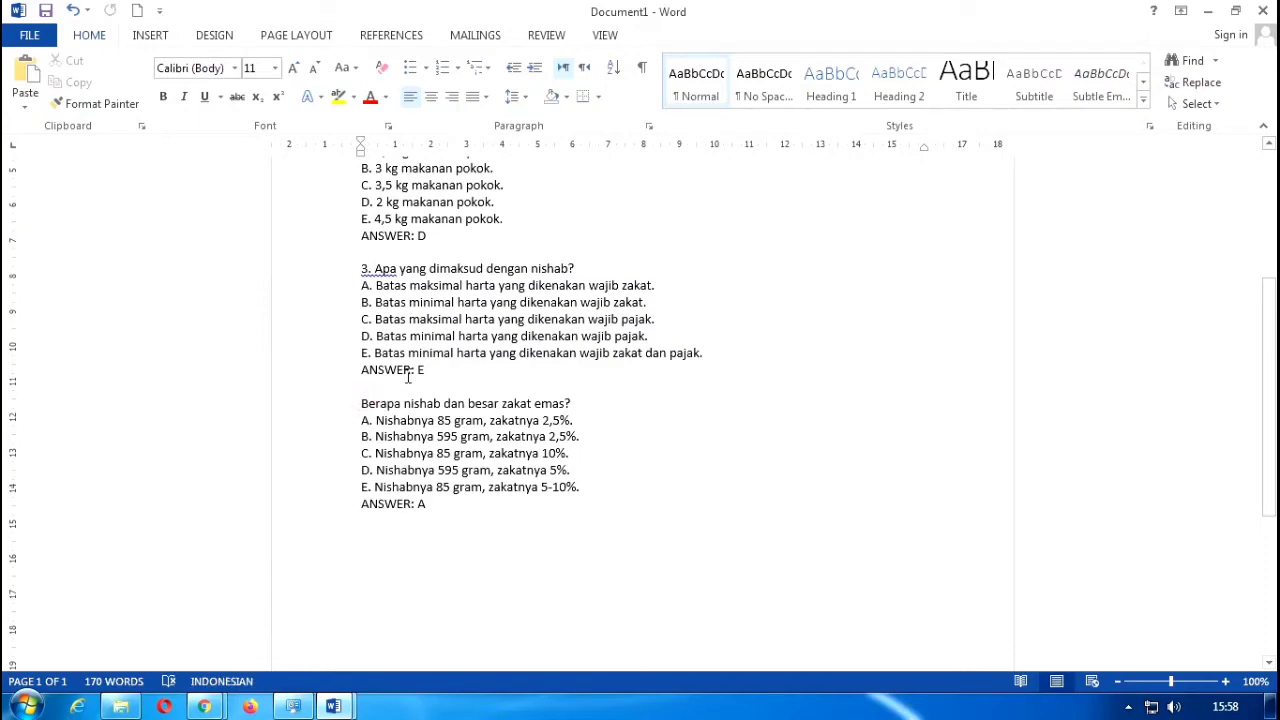
text(4.)
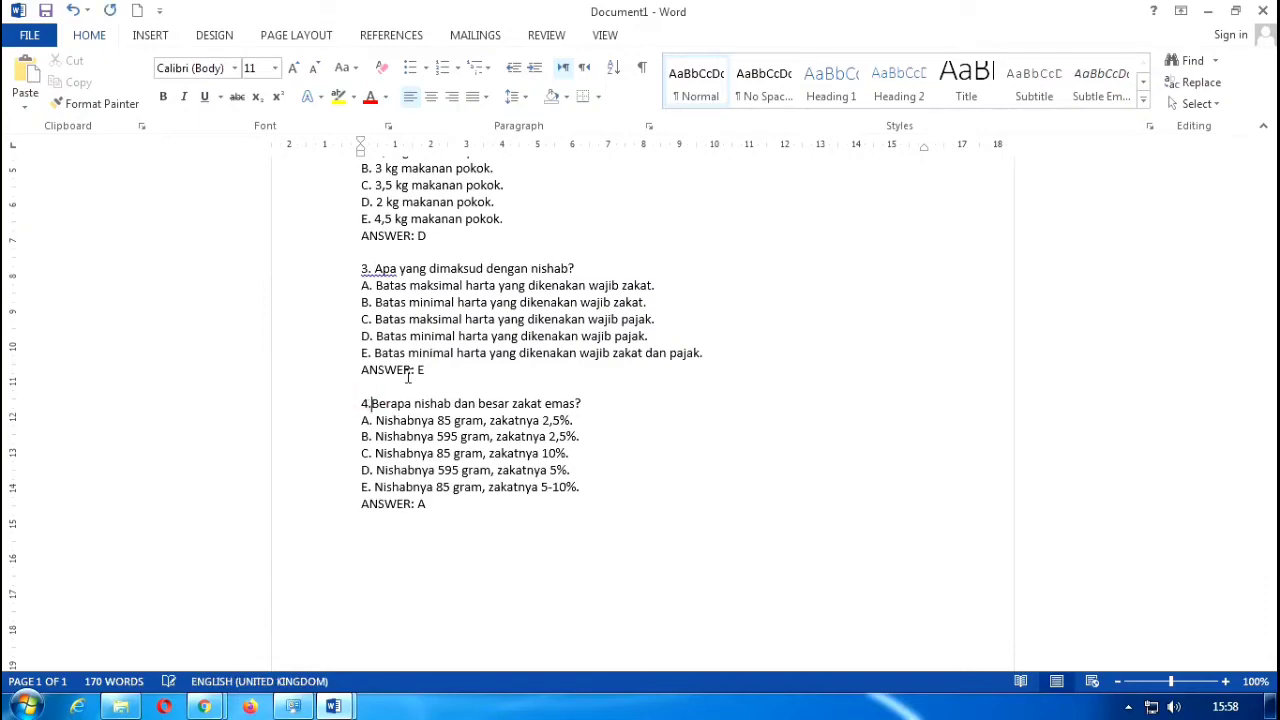
scroll(508, 339, up, 3)
scroll(508, 339, up, 3)
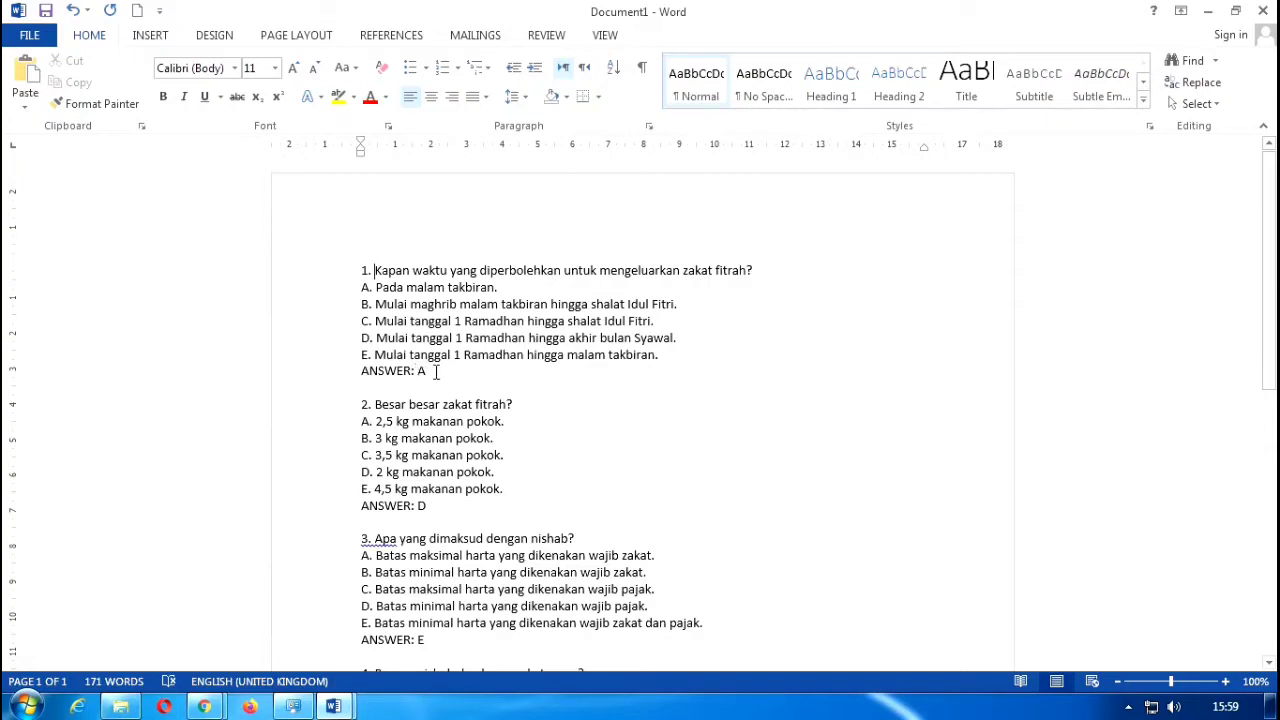
- Select and then deselect the first 'ANSWER: A' line in Document1
drag(420, 371, 360, 370)
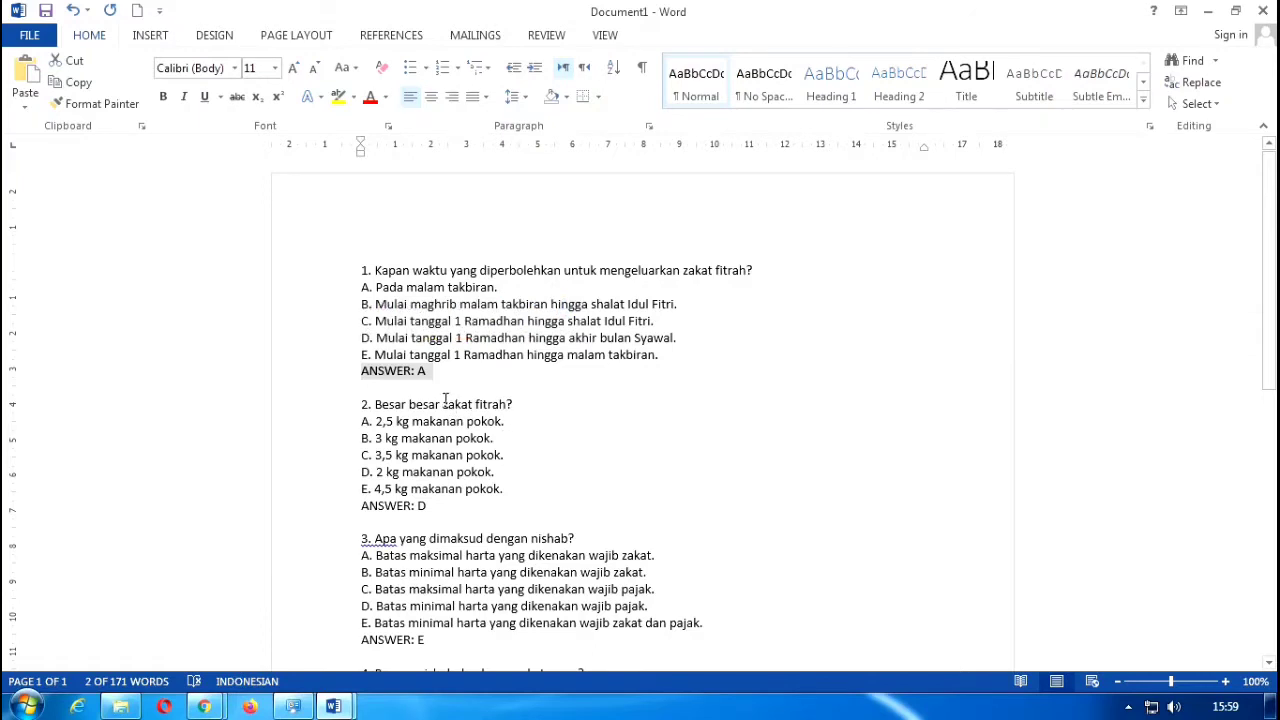
click(443, 404)
drag(429, 372, 329, 366)
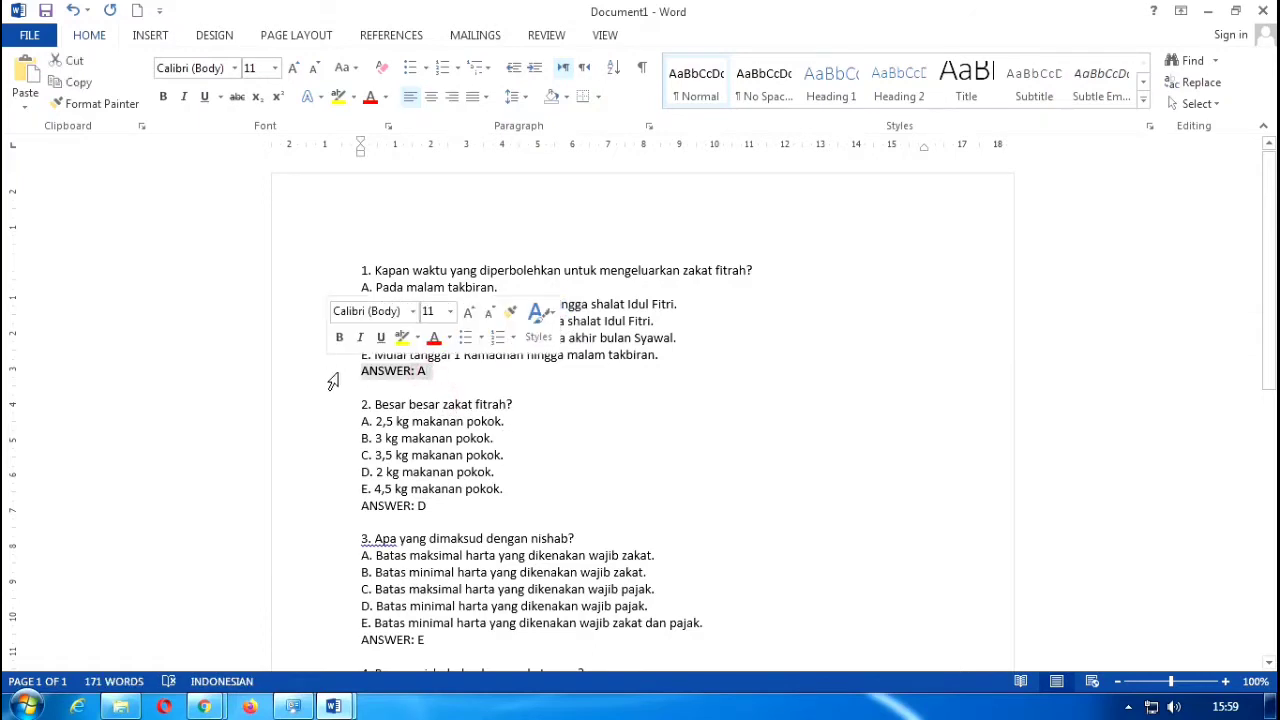
click(418, 379)
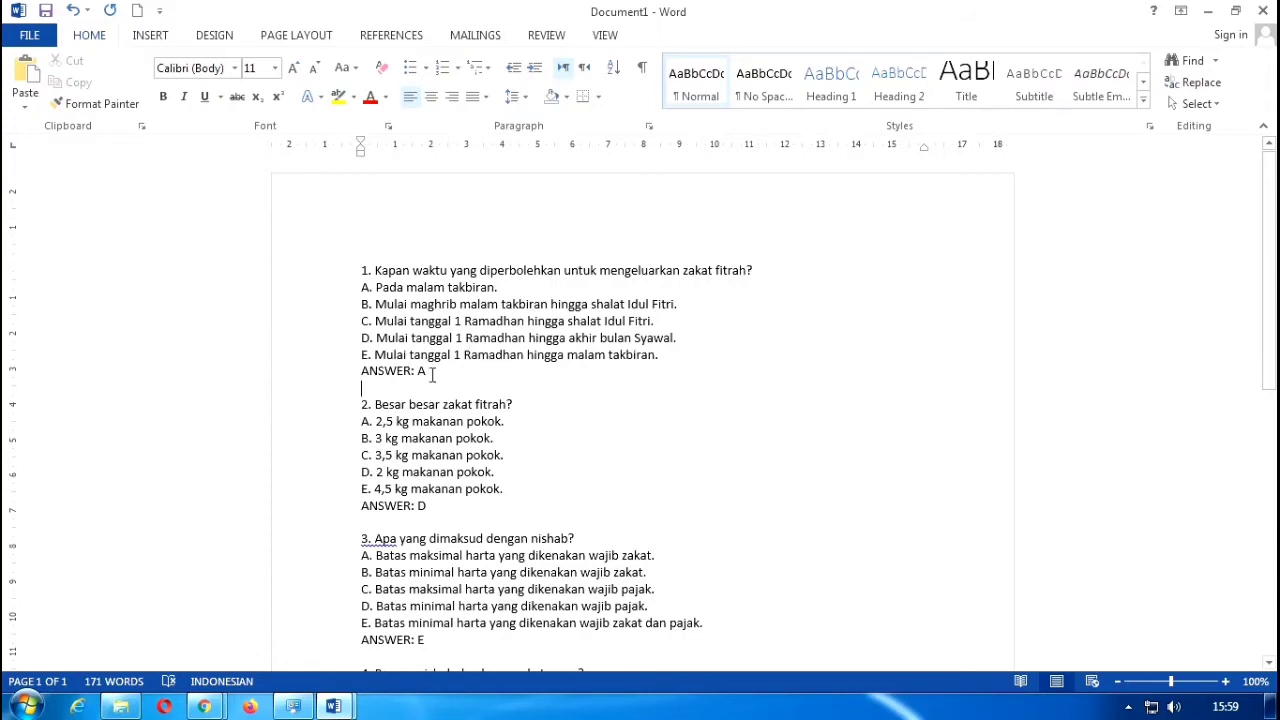
drag(362, 366, 406, 372)
scroll(470, 401, down, 5)
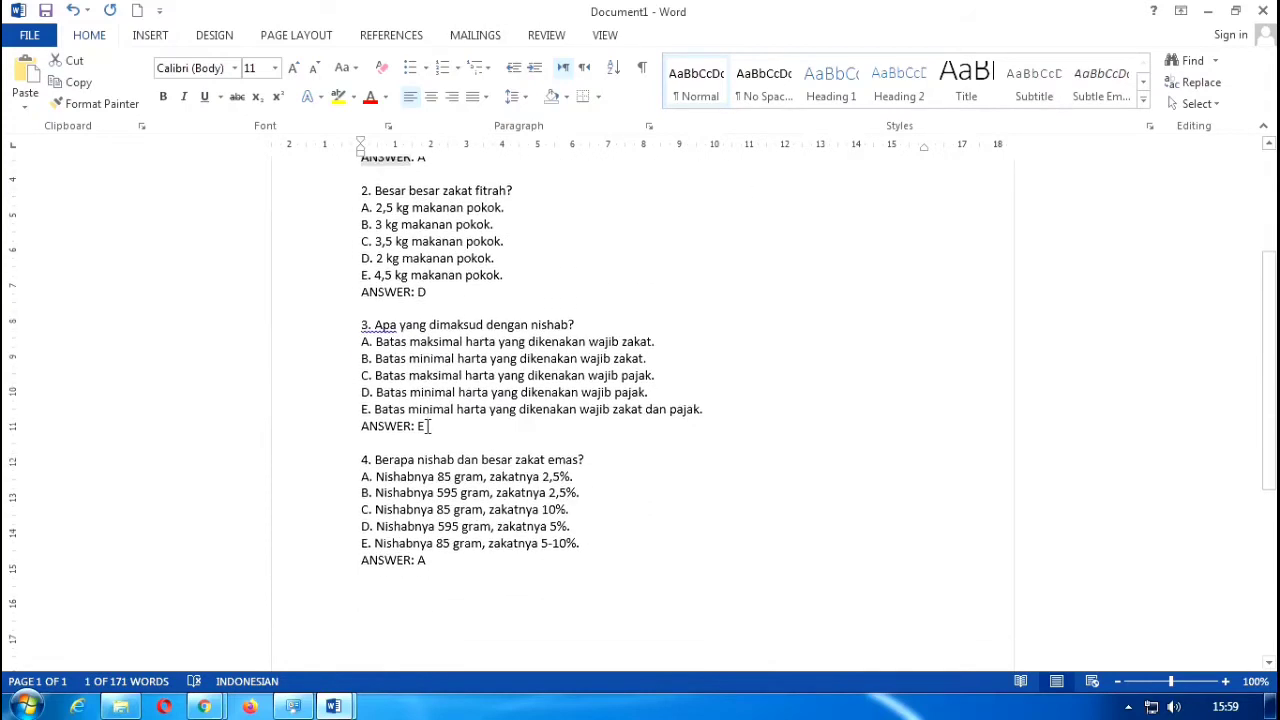
scroll(455, 415, up, 3)
scroll(460, 412, up, 2)
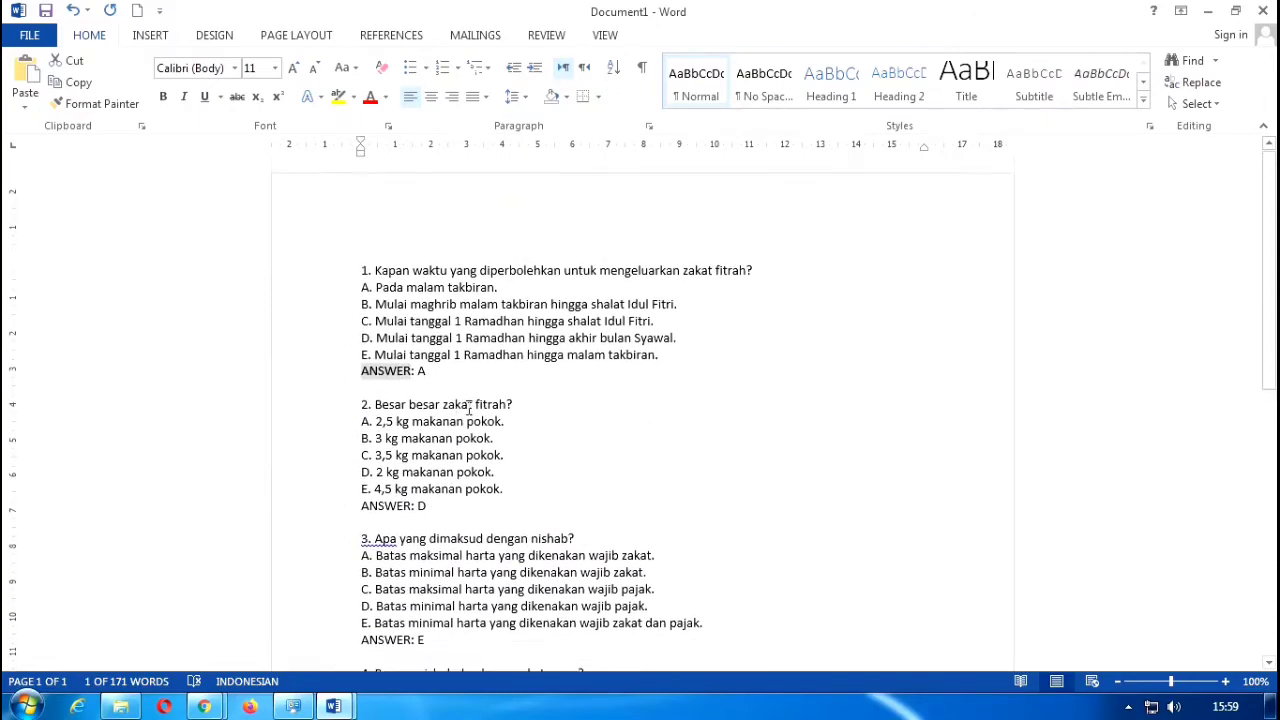
click(474, 337)
- Select all the quiz text in Document1 and copy it
key(ctrl+a)
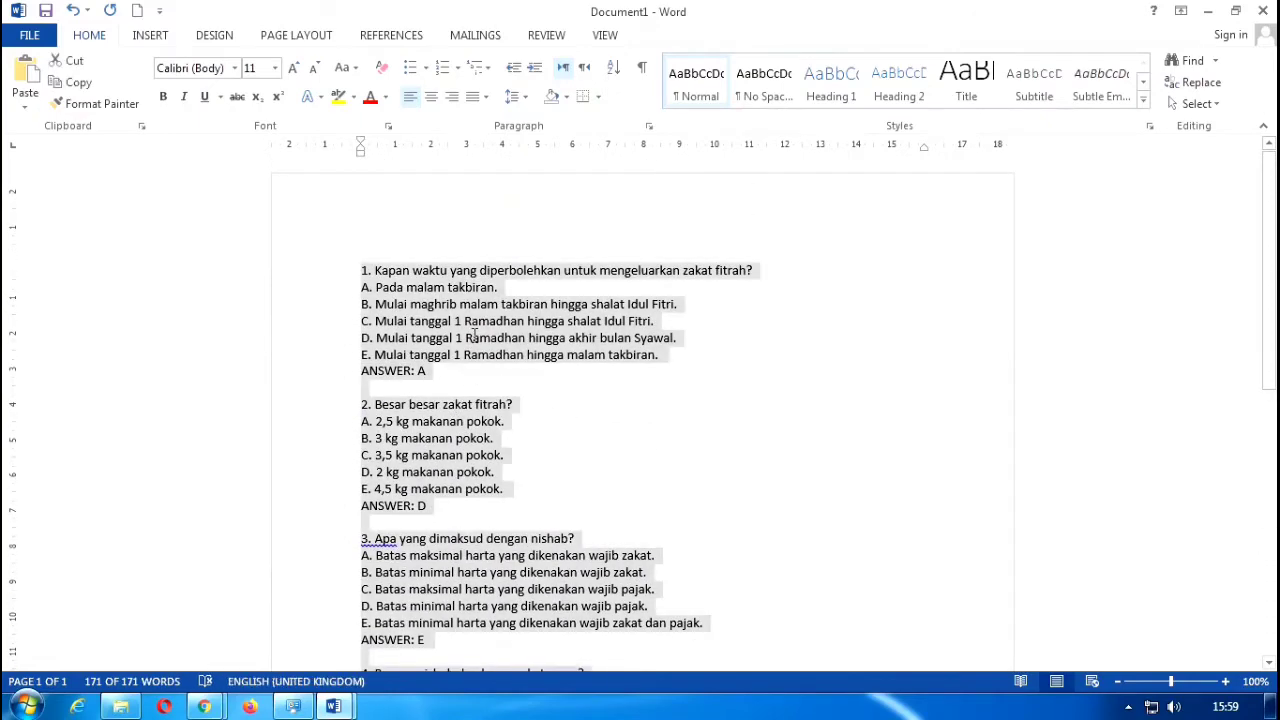
right_click(450, 318)
click(493, 347)
click(26, 705)
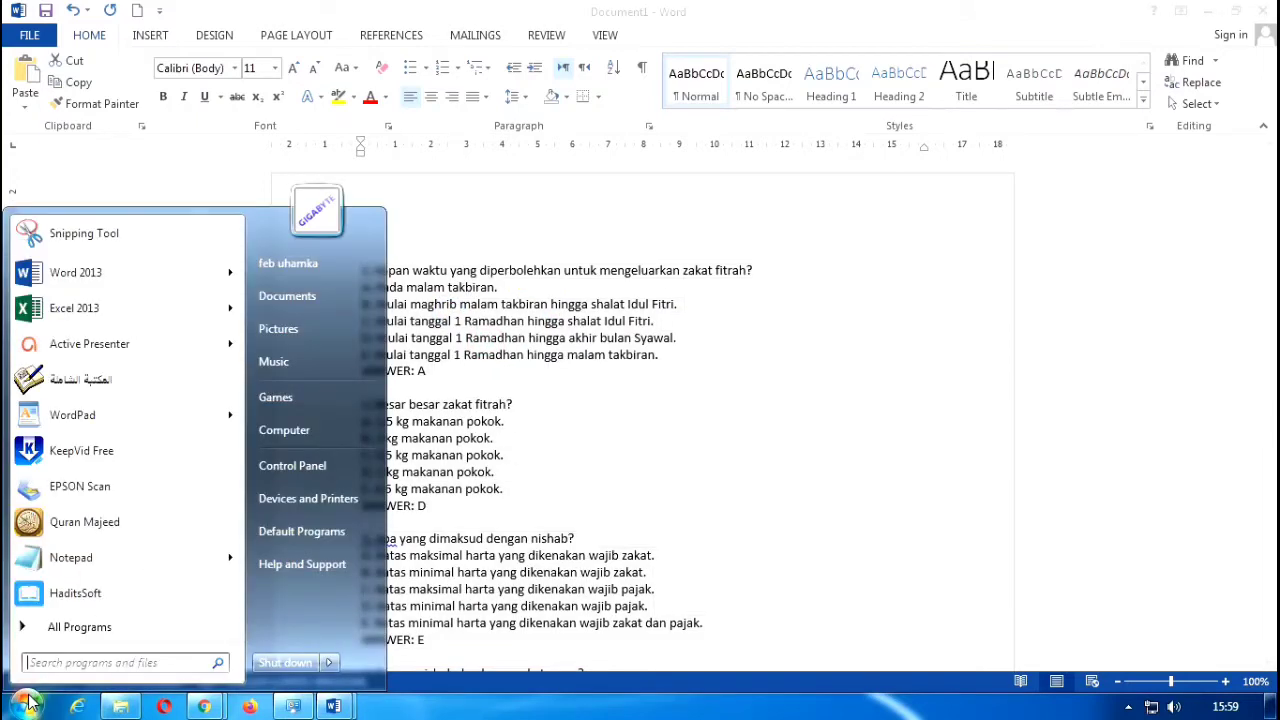
- Launch Notepad and paste the copied zakat questions into it
mouse_move(68, 568)
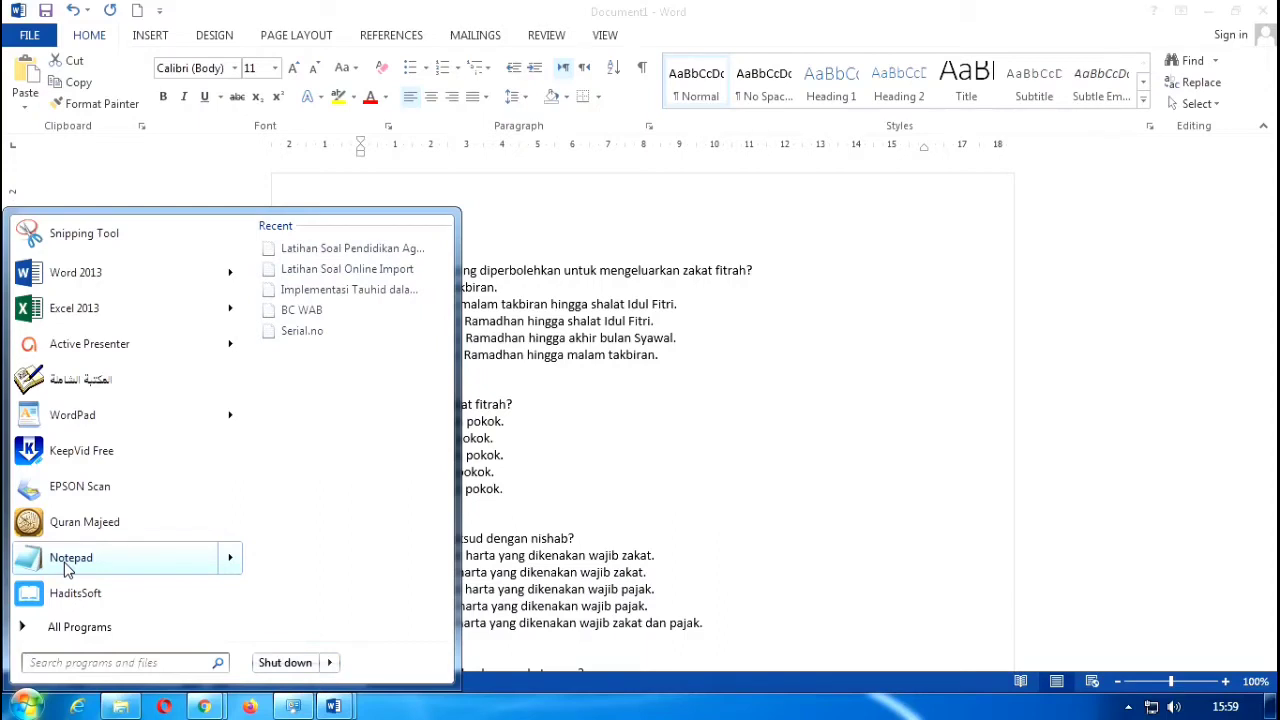
click(90, 663)
text(note)
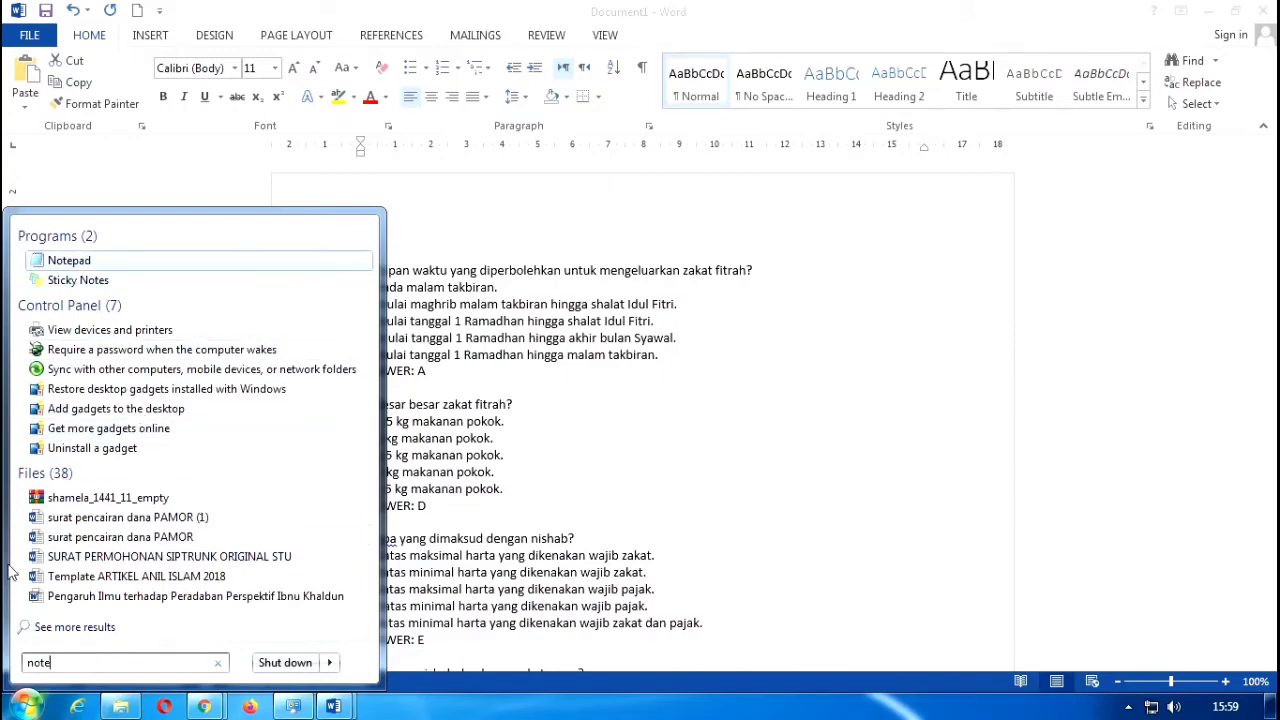
click(66, 260)
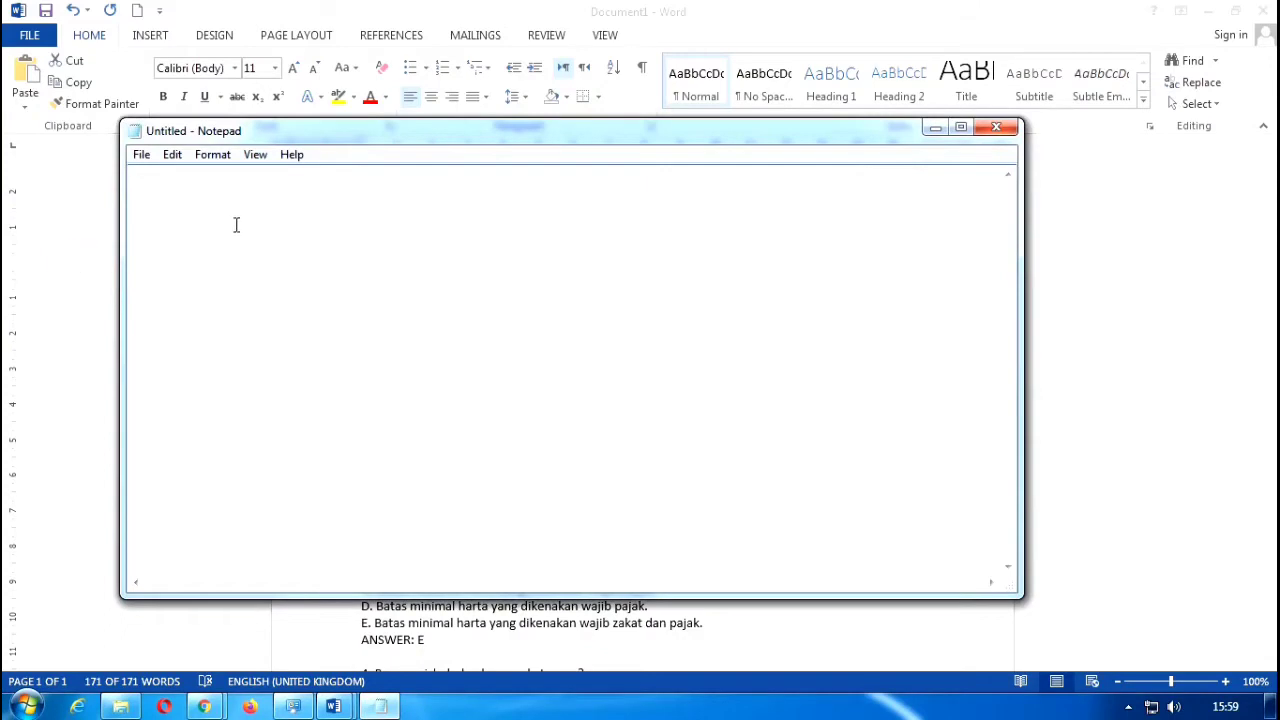
right_click(253, 211)
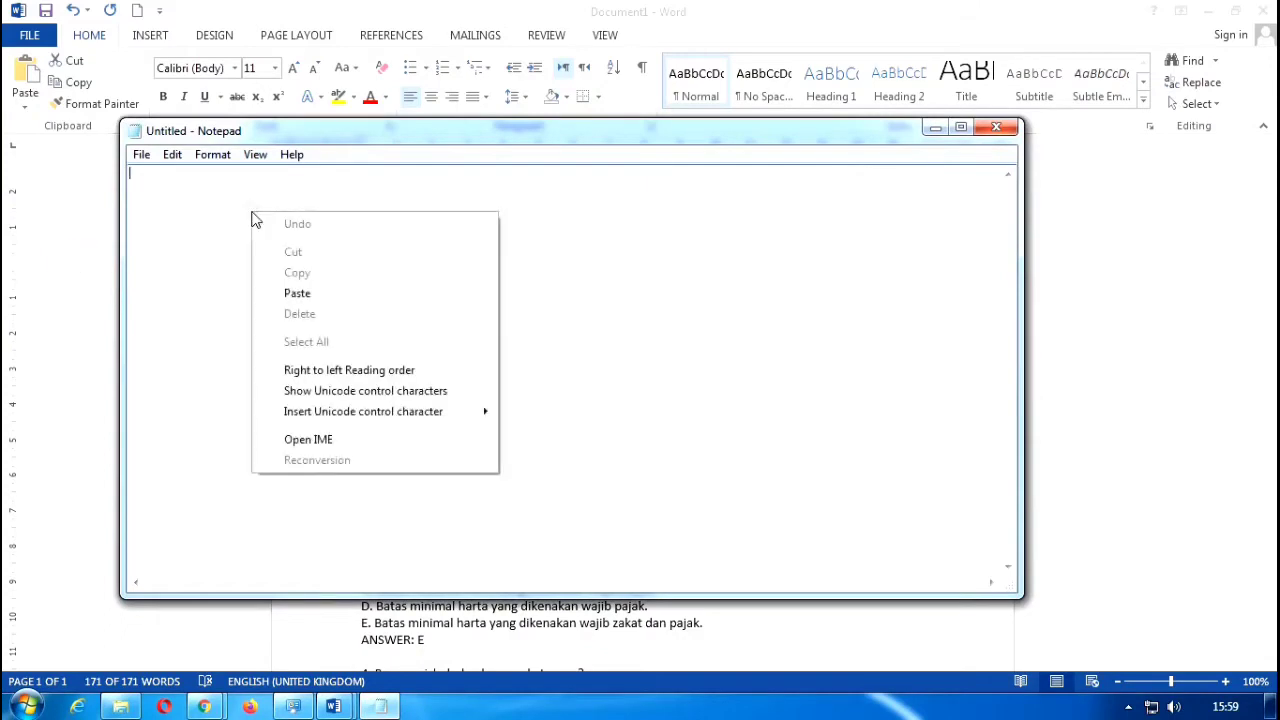
click(292, 290)
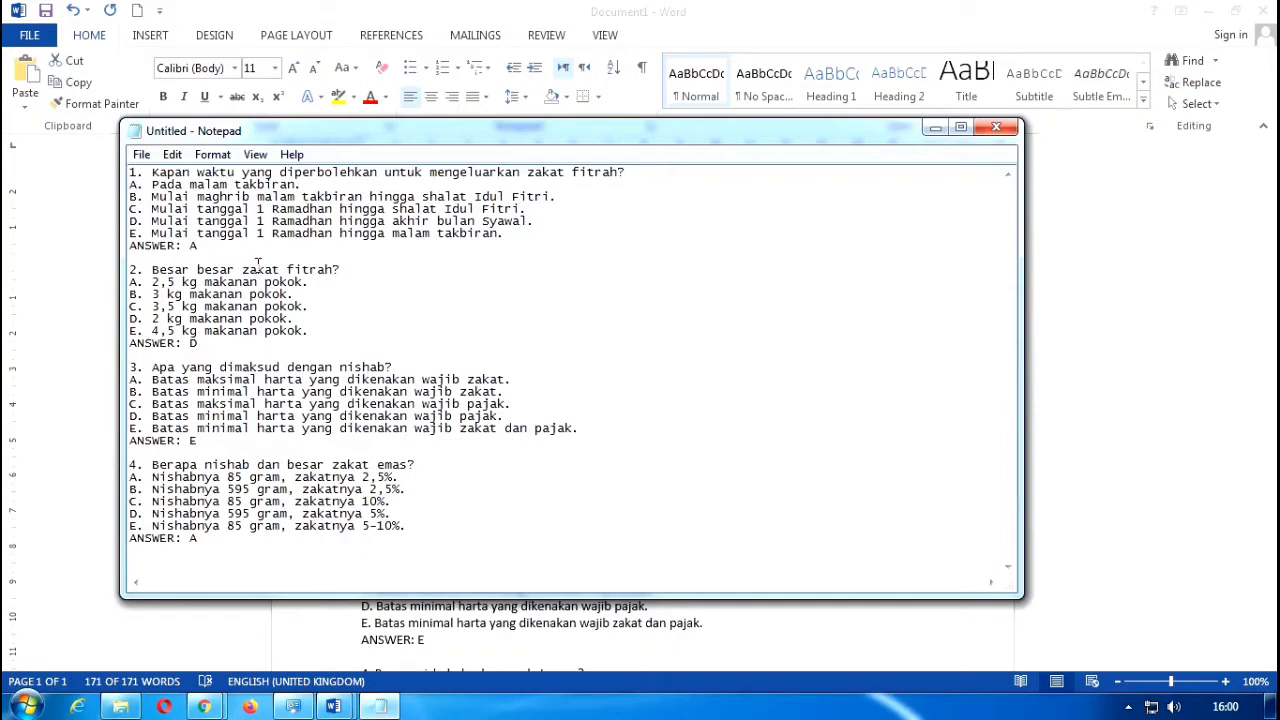
- Save the text on data (D:) as 'Soal UTS Ibadah Online' in Text Documents (*.txt) format
click(142, 156)
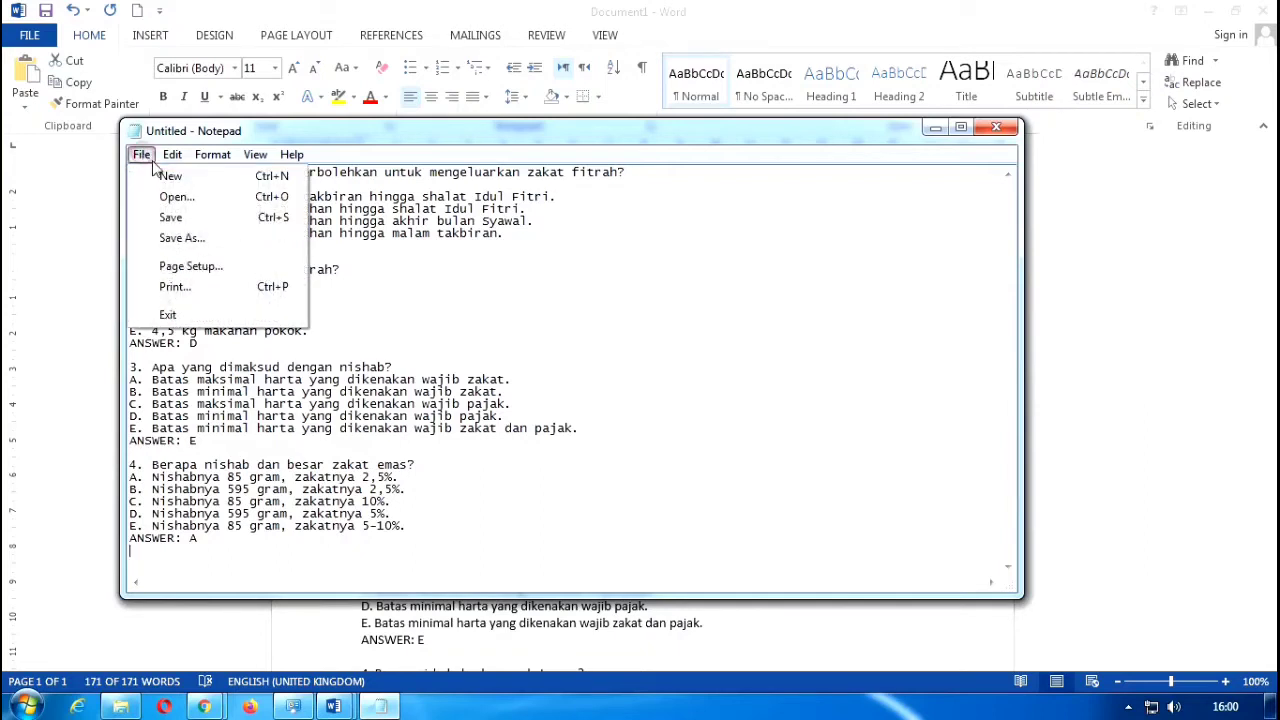
click(185, 235)
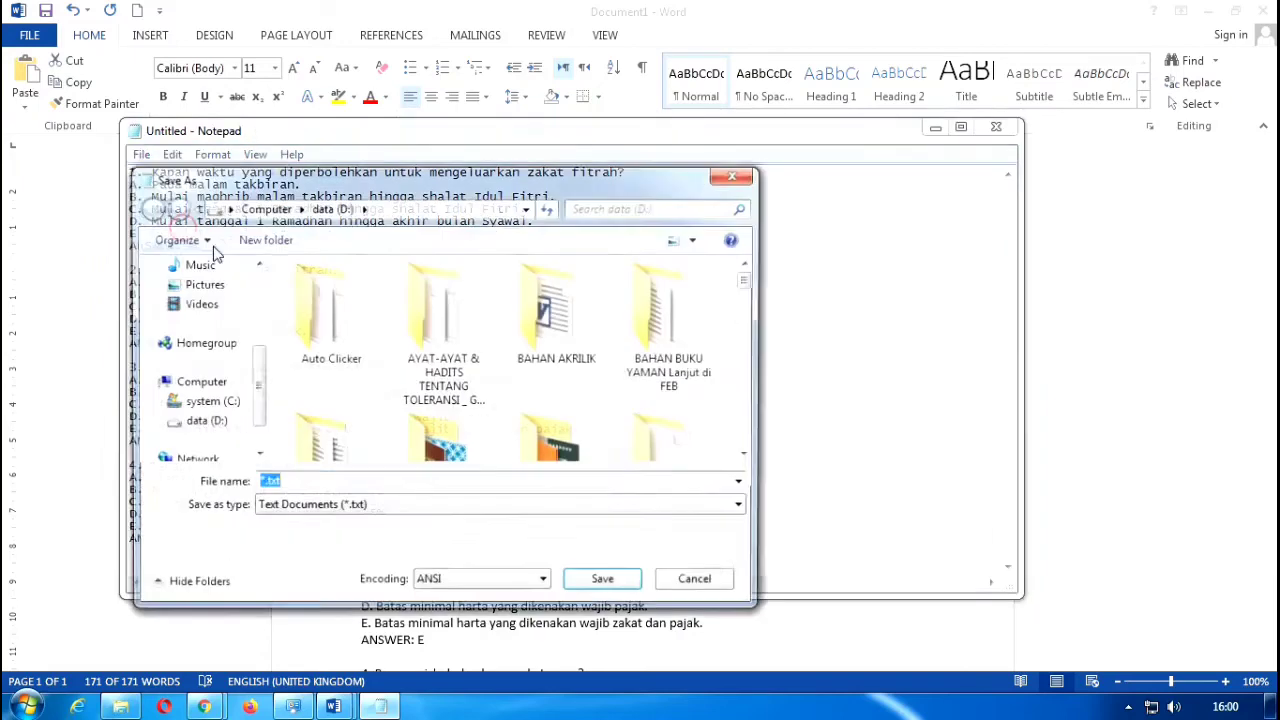
text(S)
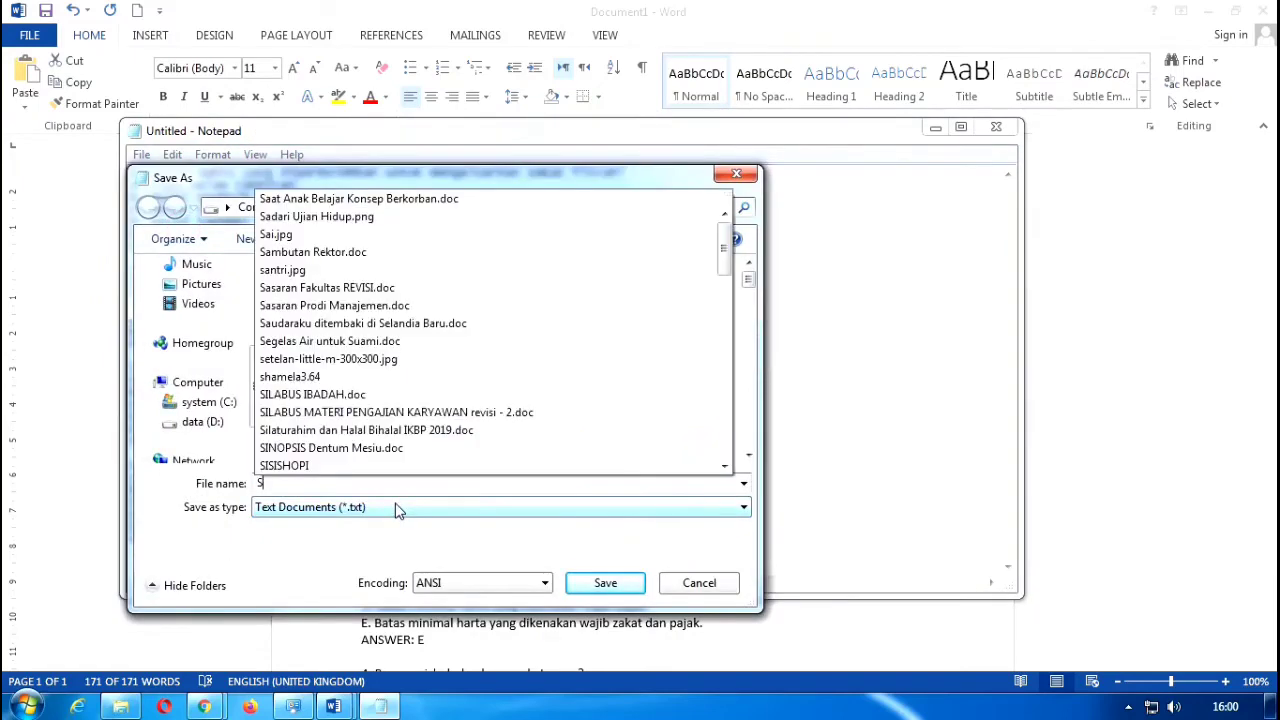
text(oal)
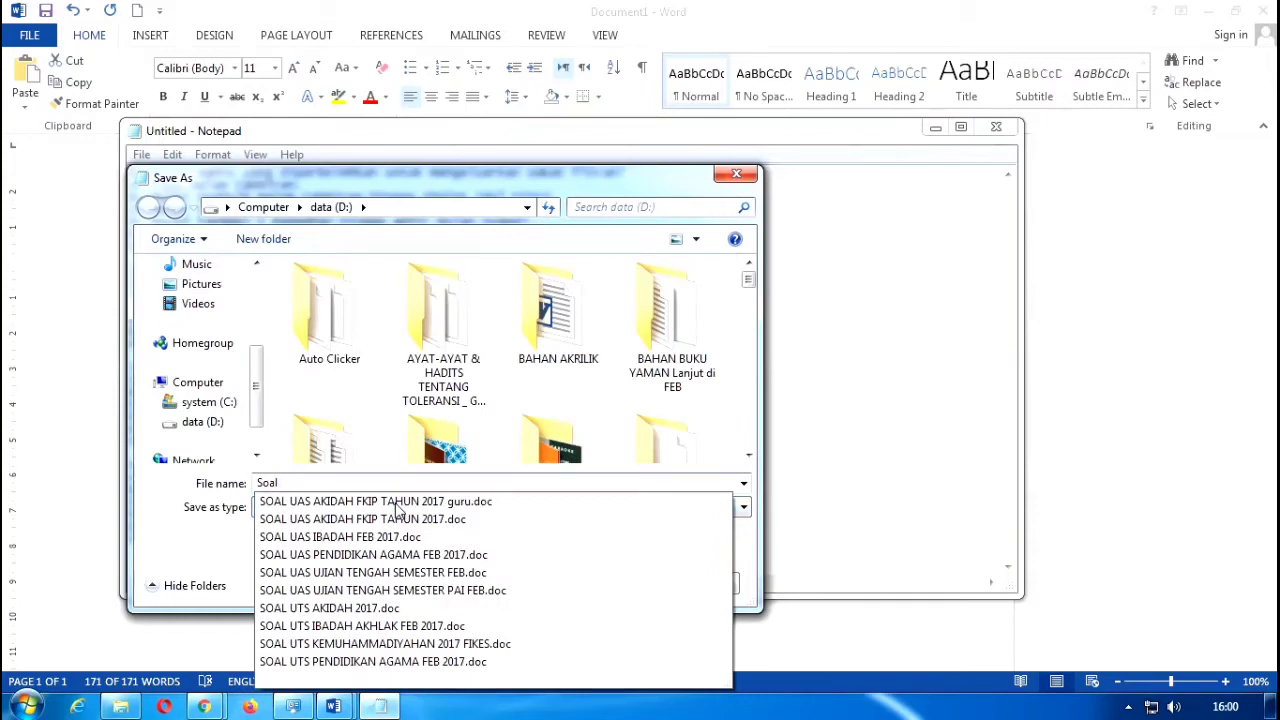
text( UTS)
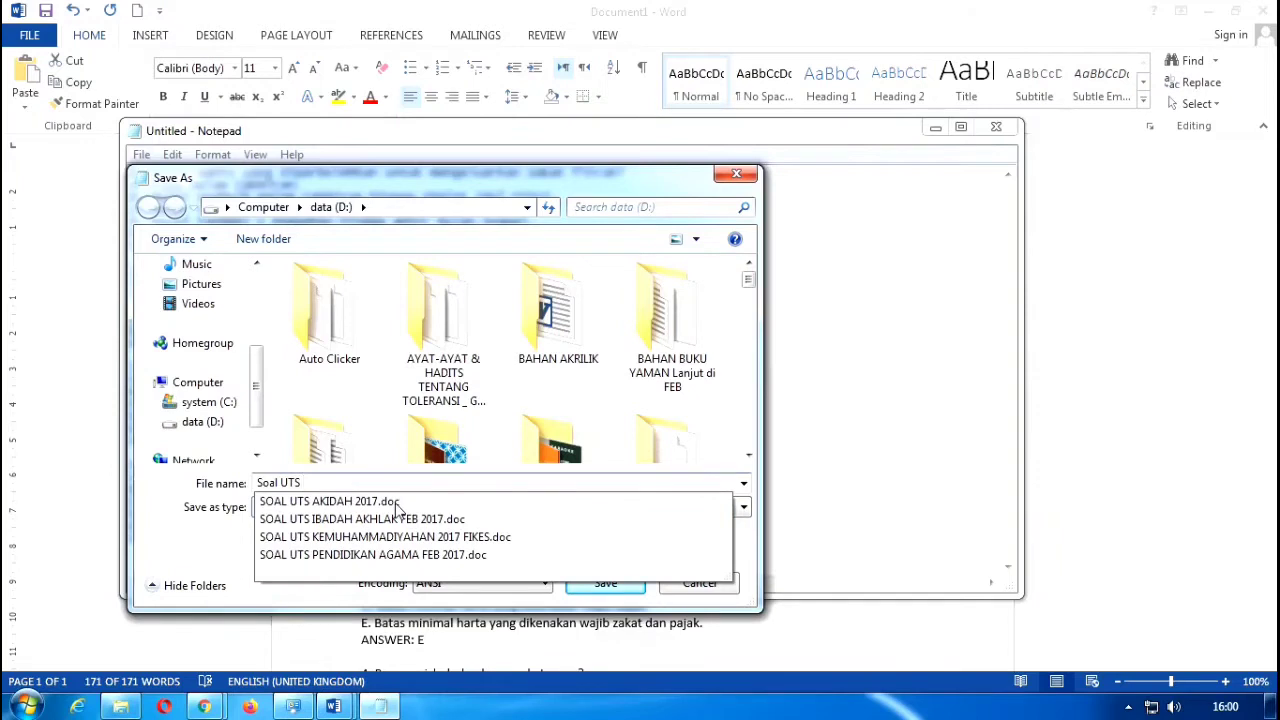
text( Ibadah)
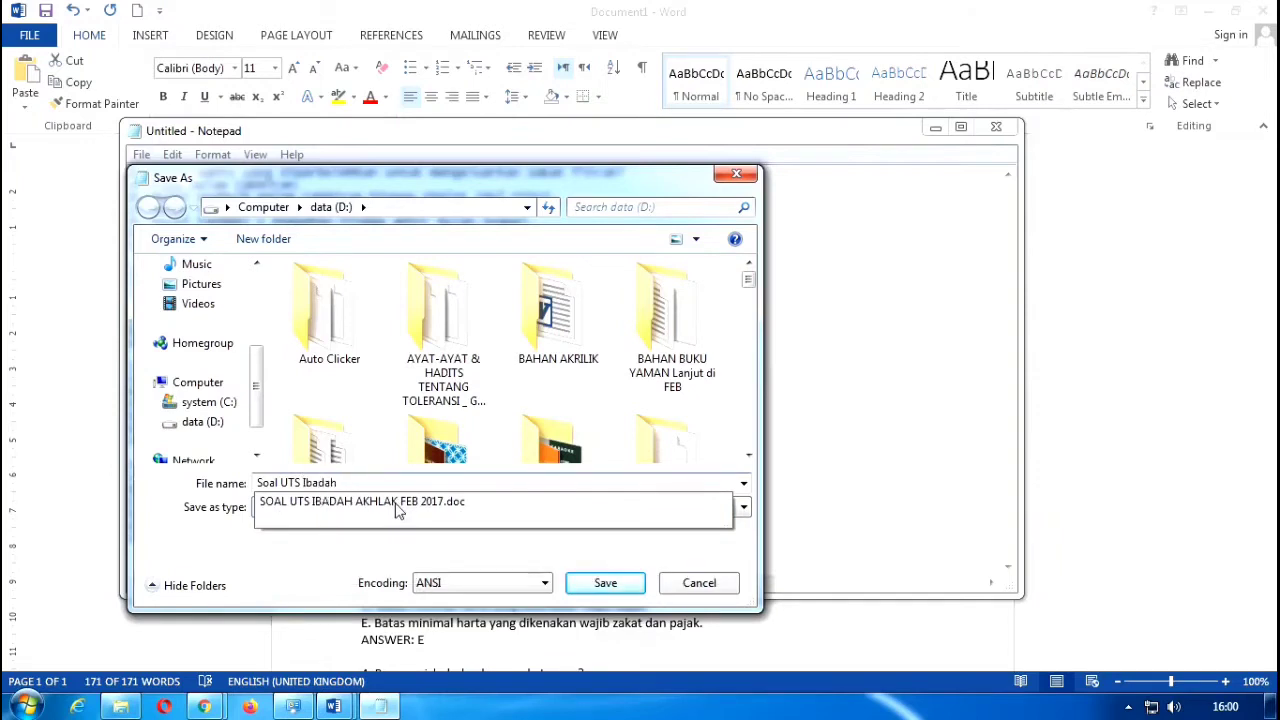
text( Online)
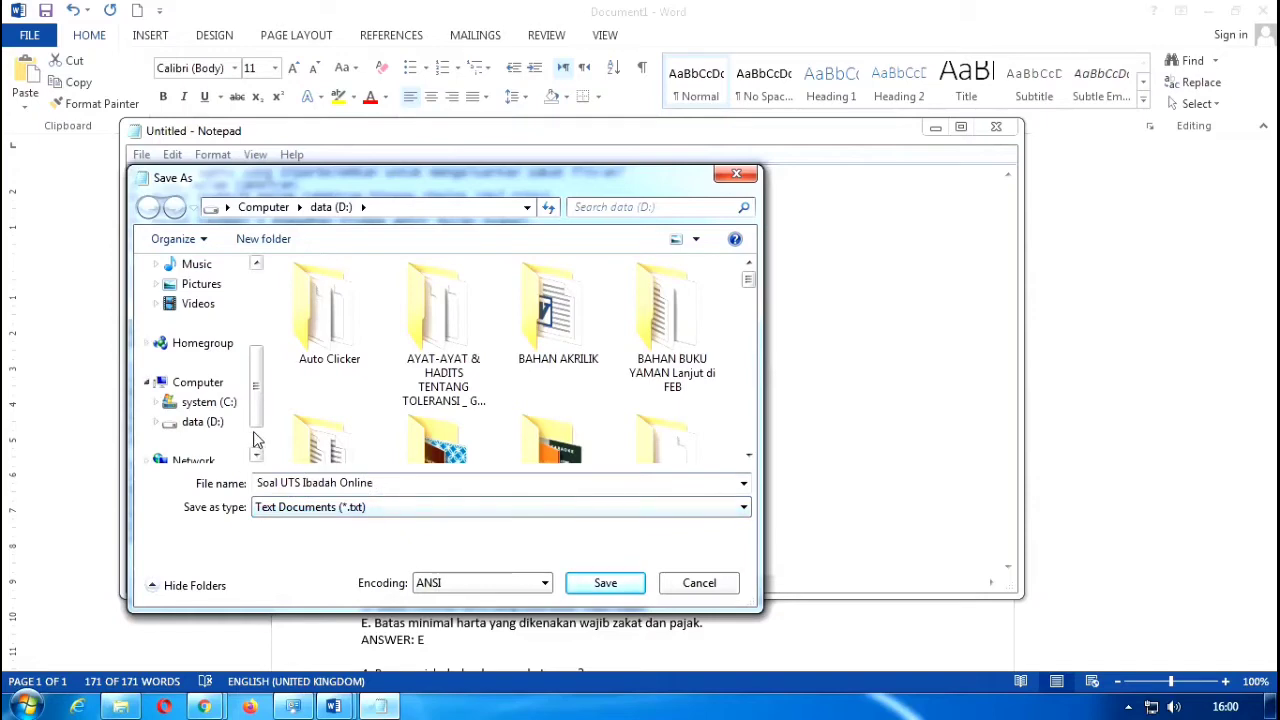
click(607, 585)
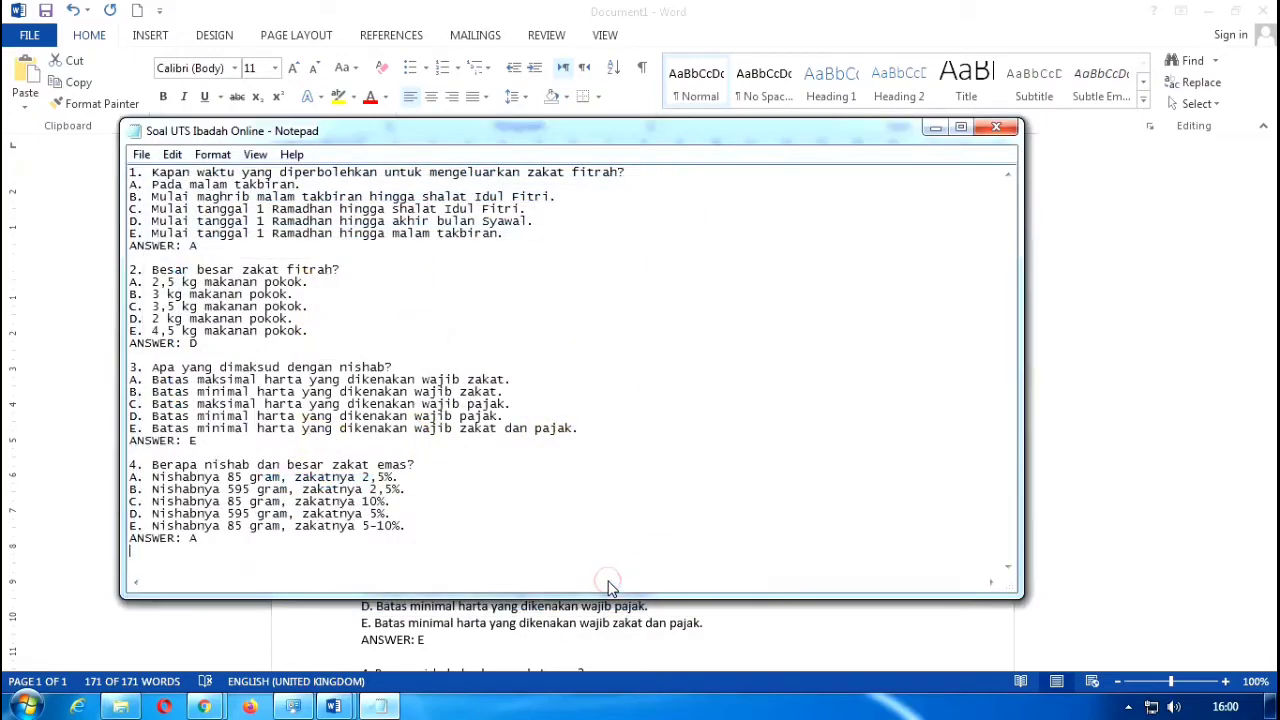
- Switch from Notepad to Chrome and choose Bank soal > Impor in the quiz's gear menu
click(935, 128)
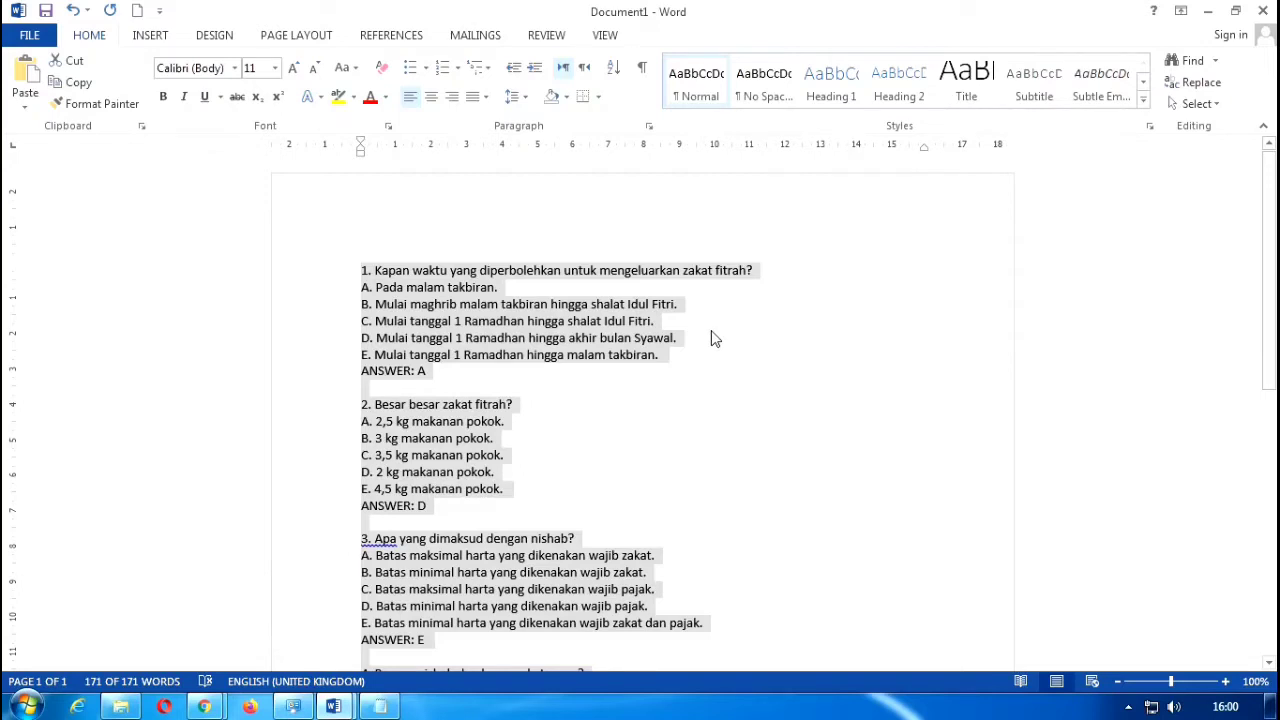
click(206, 707)
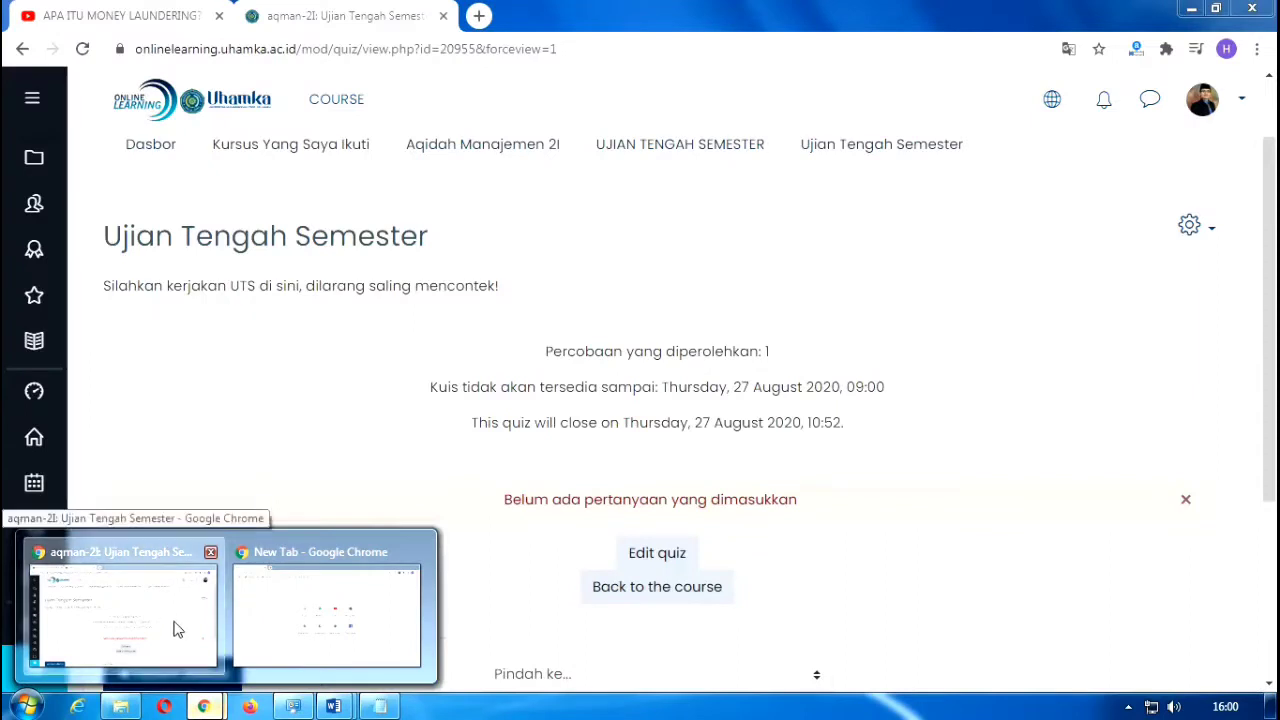
click(174, 628)
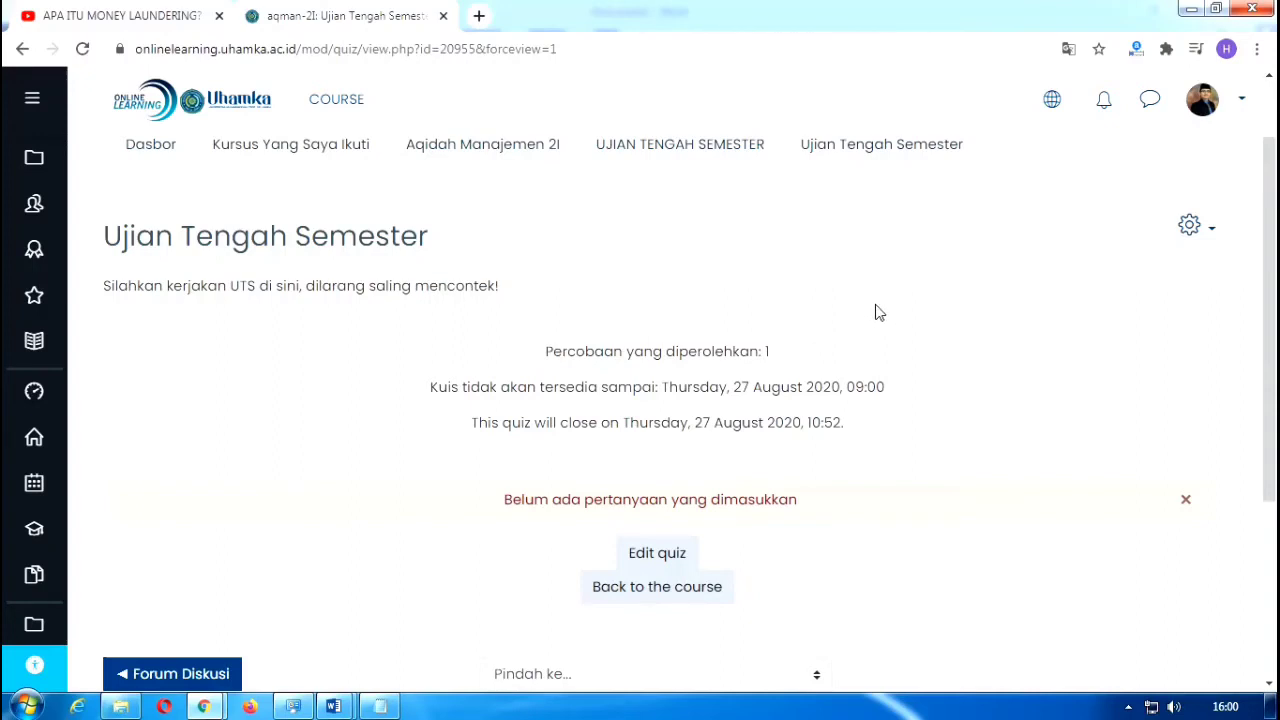
scroll(945, 320, up, 1)
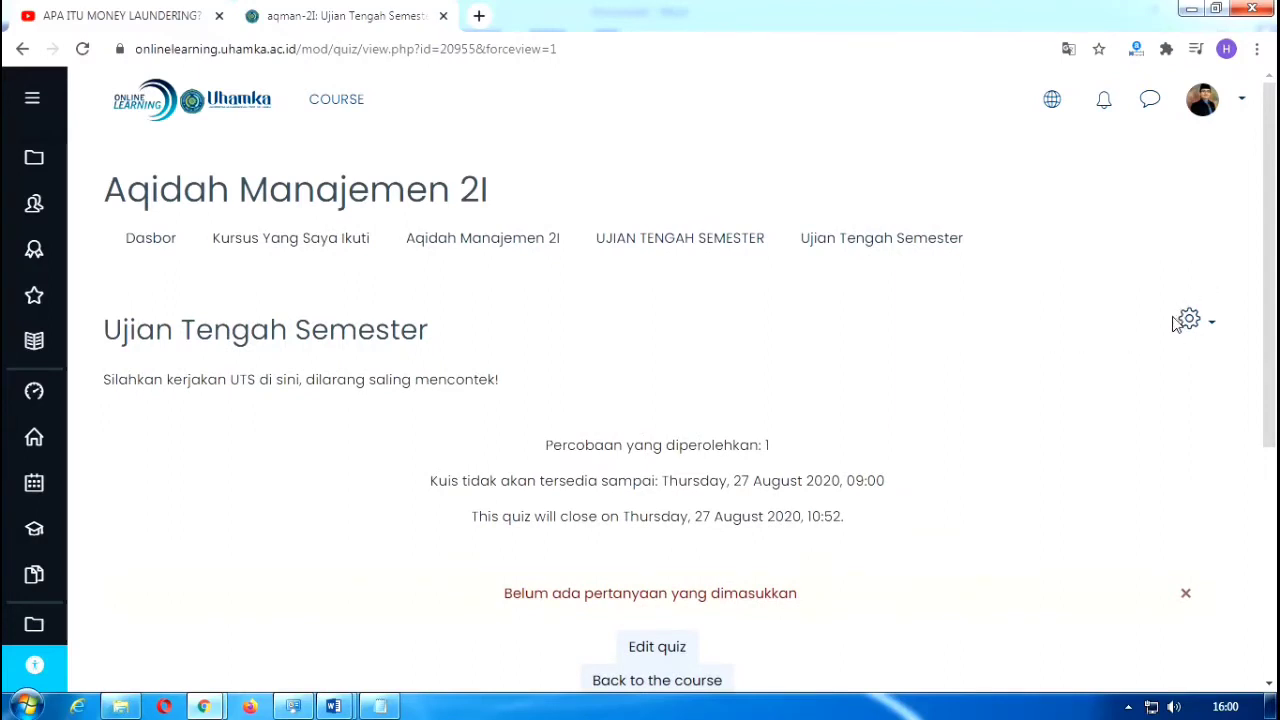
click(1213, 336)
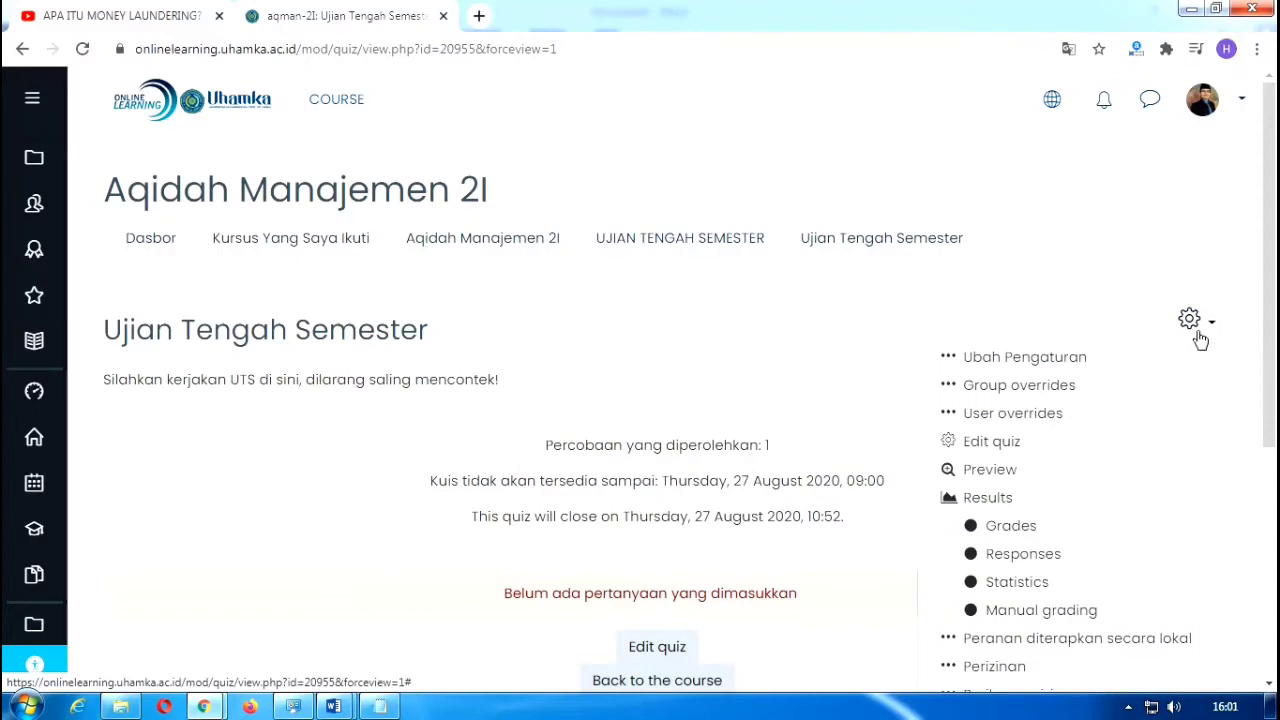
scroll(1110, 375, down, 4)
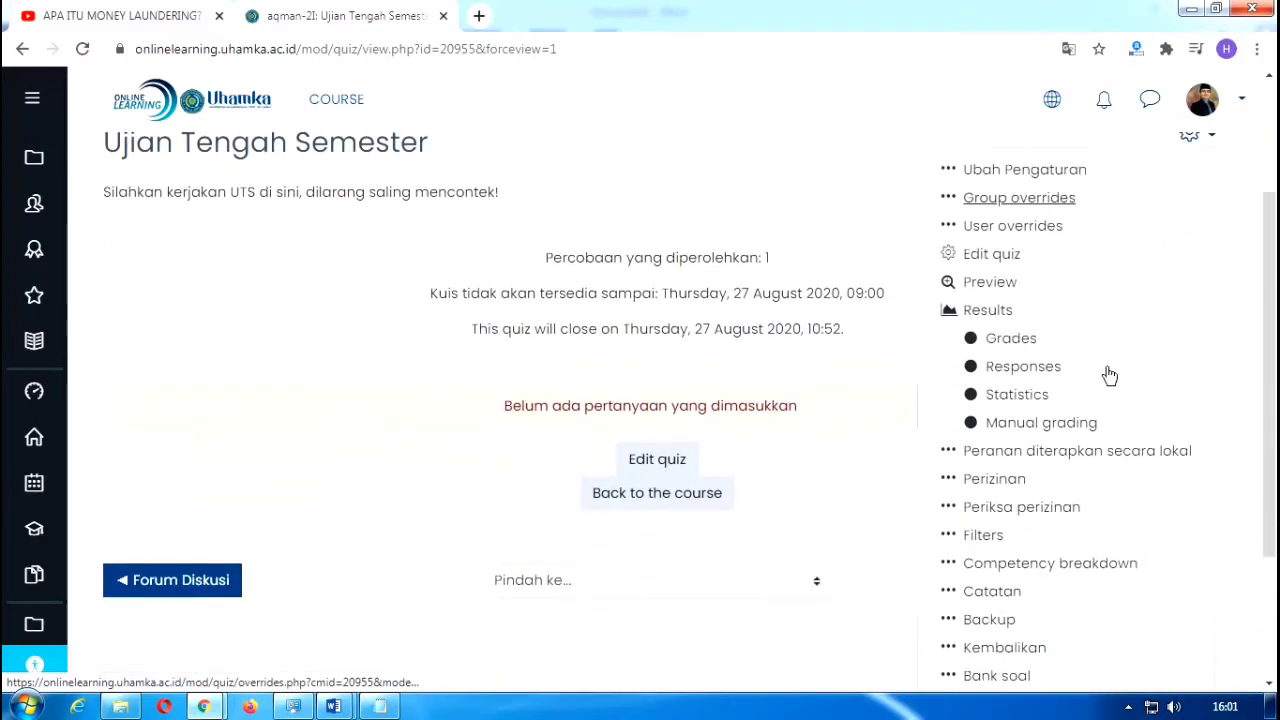
scroll(1090, 410, down, 1)
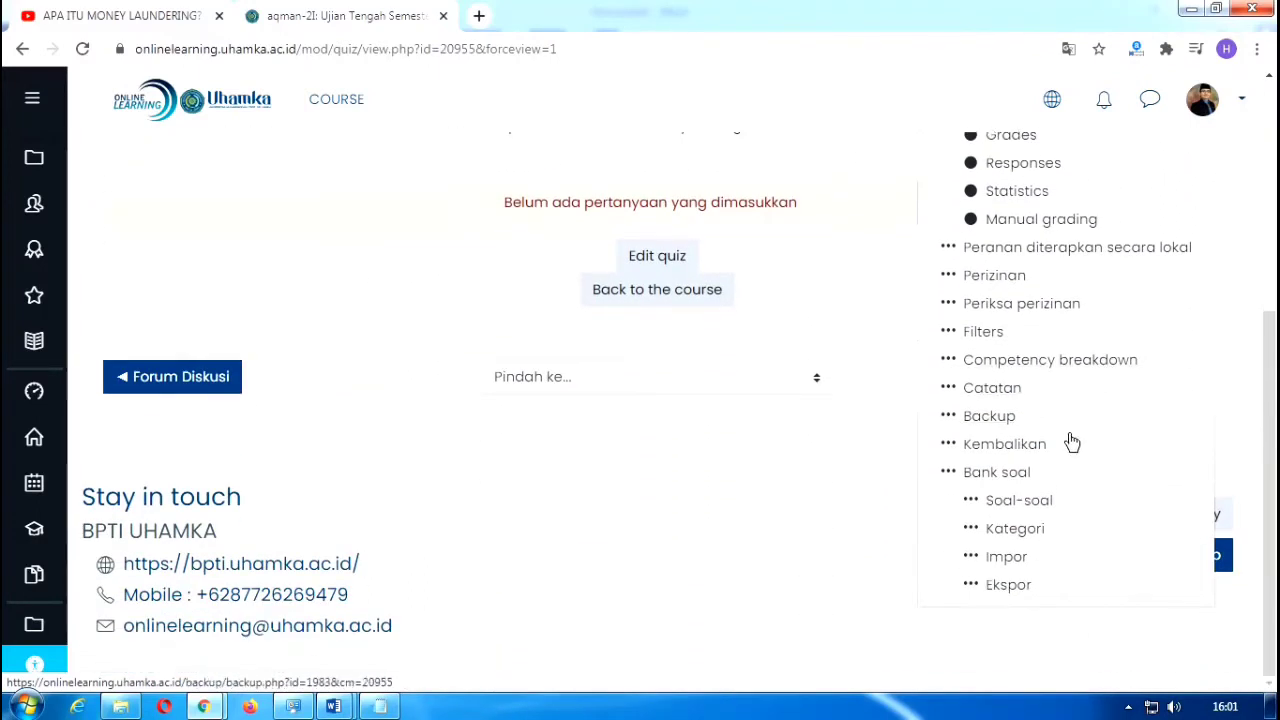
click(1012, 560)
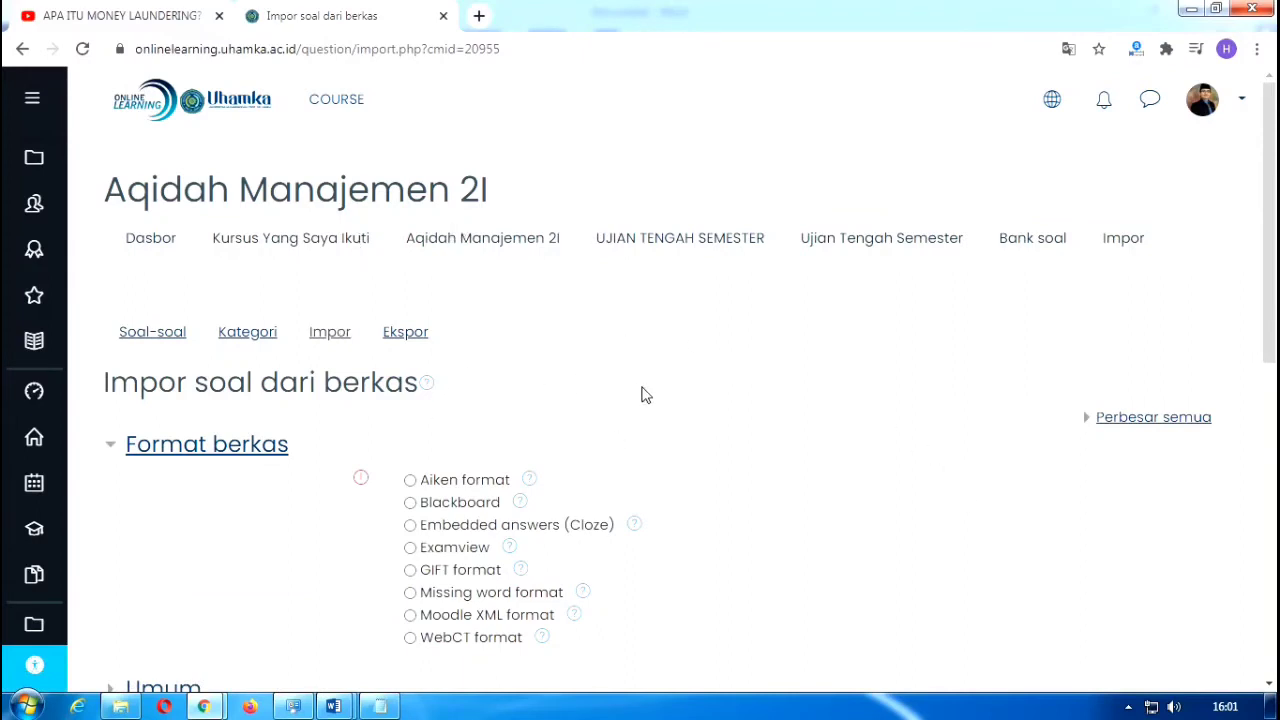
- Choose Aiken as the import file format and scroll down to the empty upload area
scroll(645, 395, down, 1)
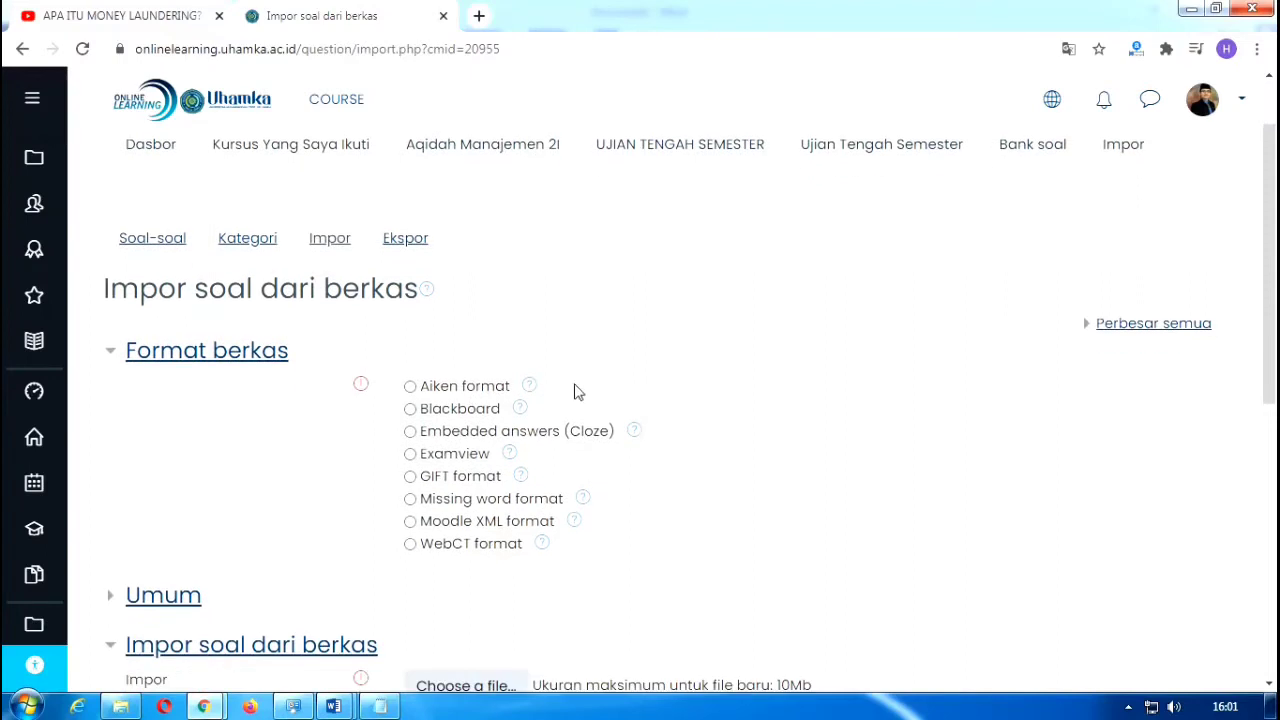
click(411, 389)
scroll(643, 347, down, 2)
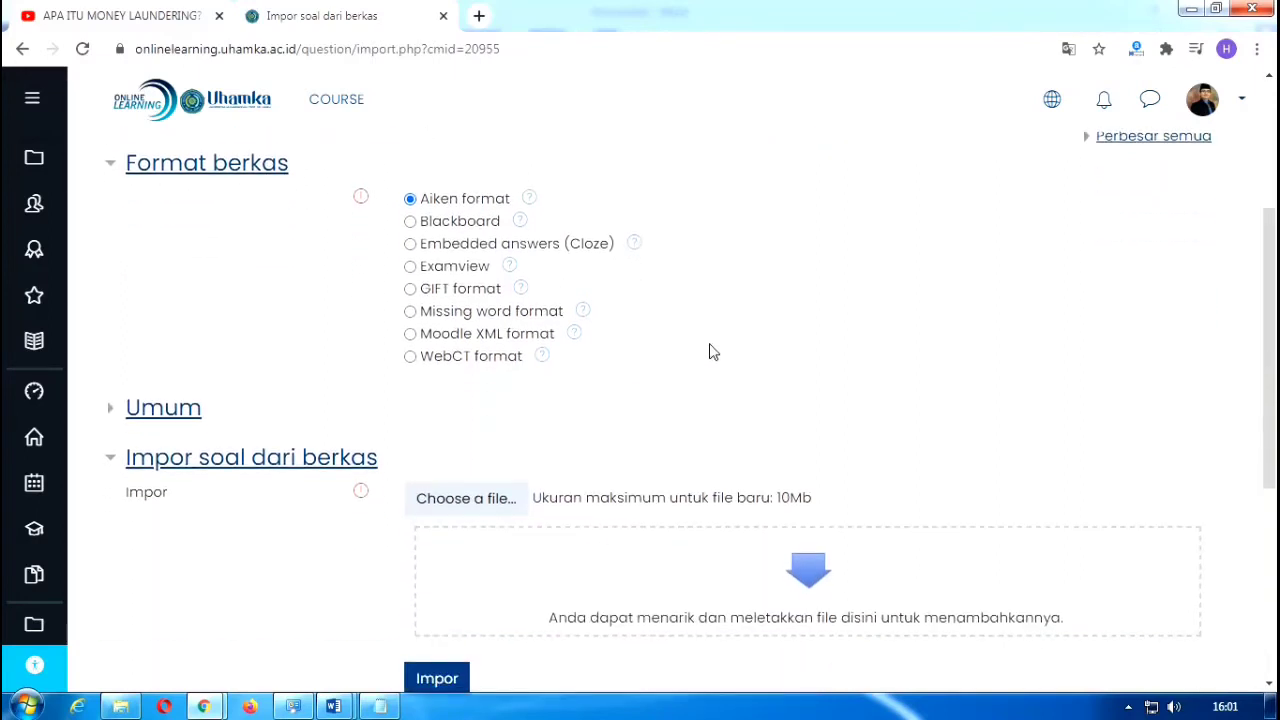
scroll(715, 350, down, 2)
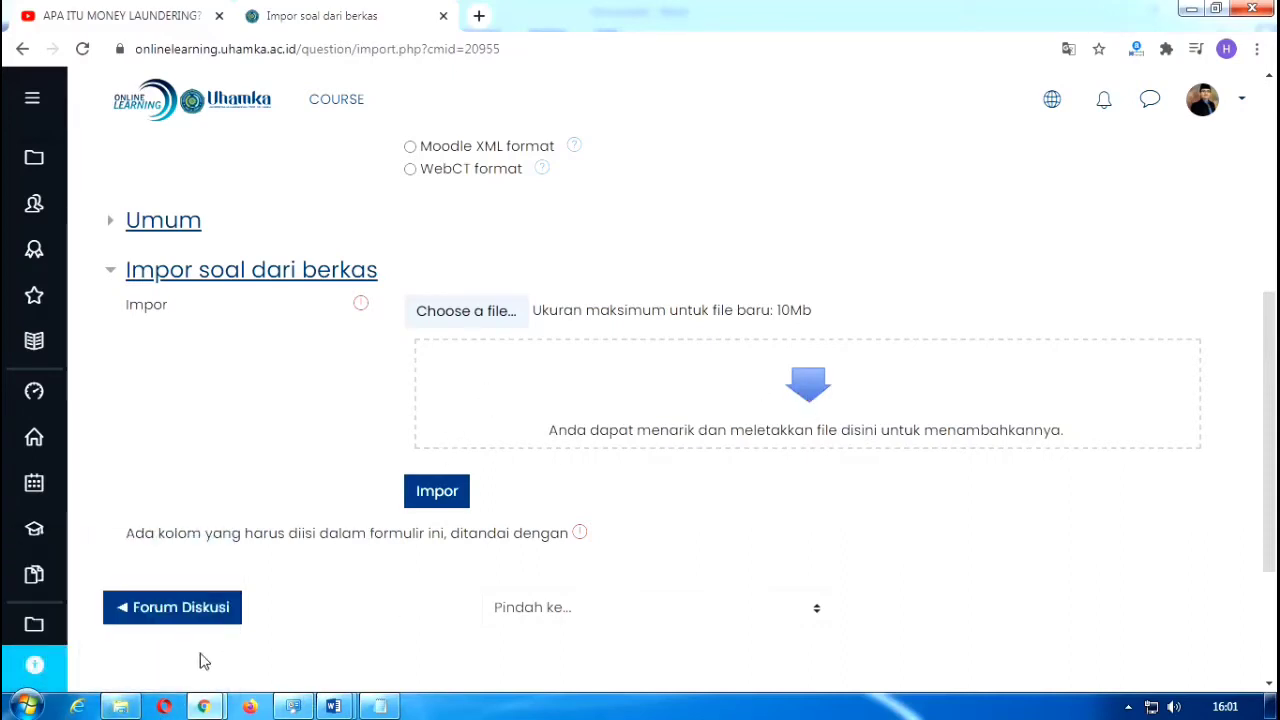
- Find Soal UTS Ibadah Online.txt on drive D: with a 'soal uts' search and upload it
click(458, 316)
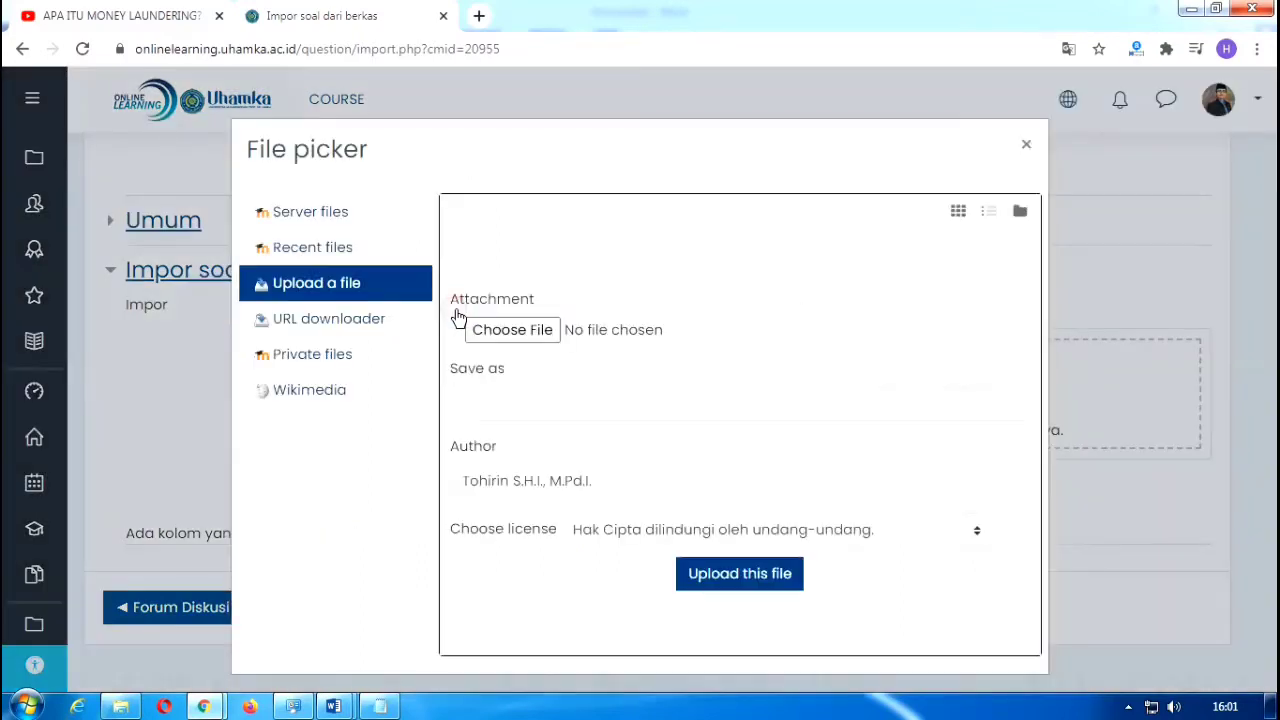
click(525, 340)
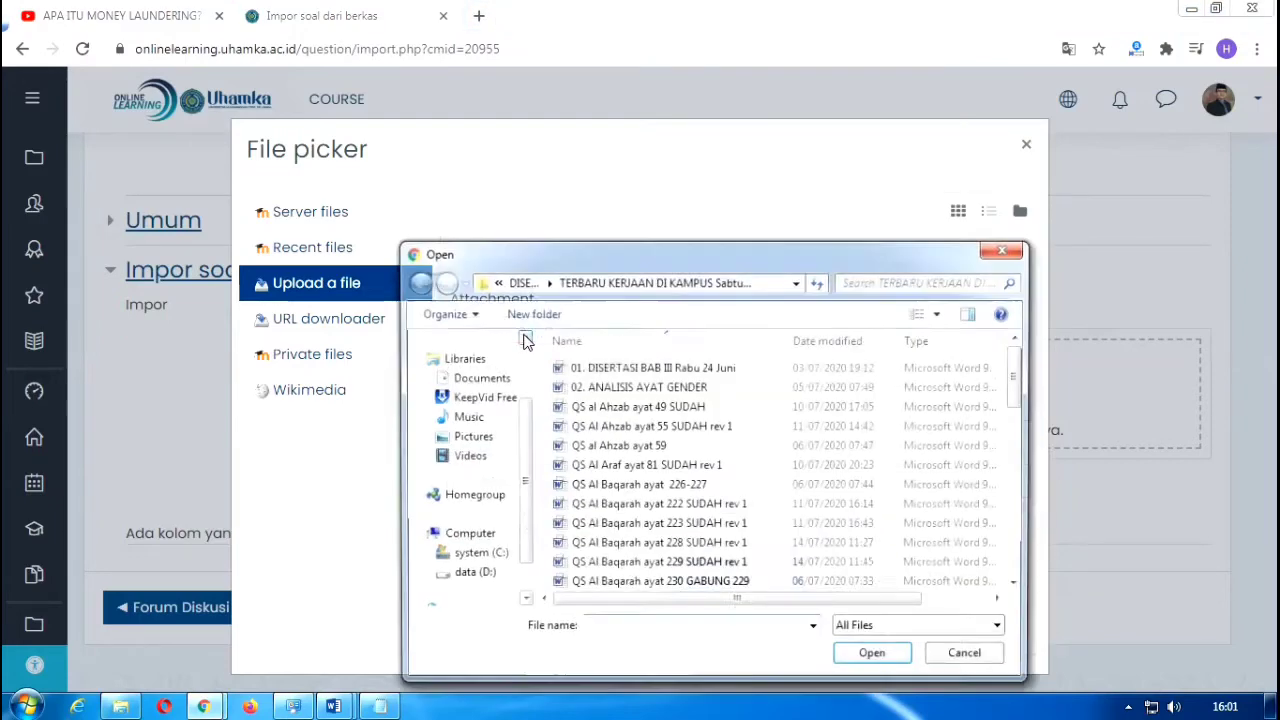
click(470, 575)
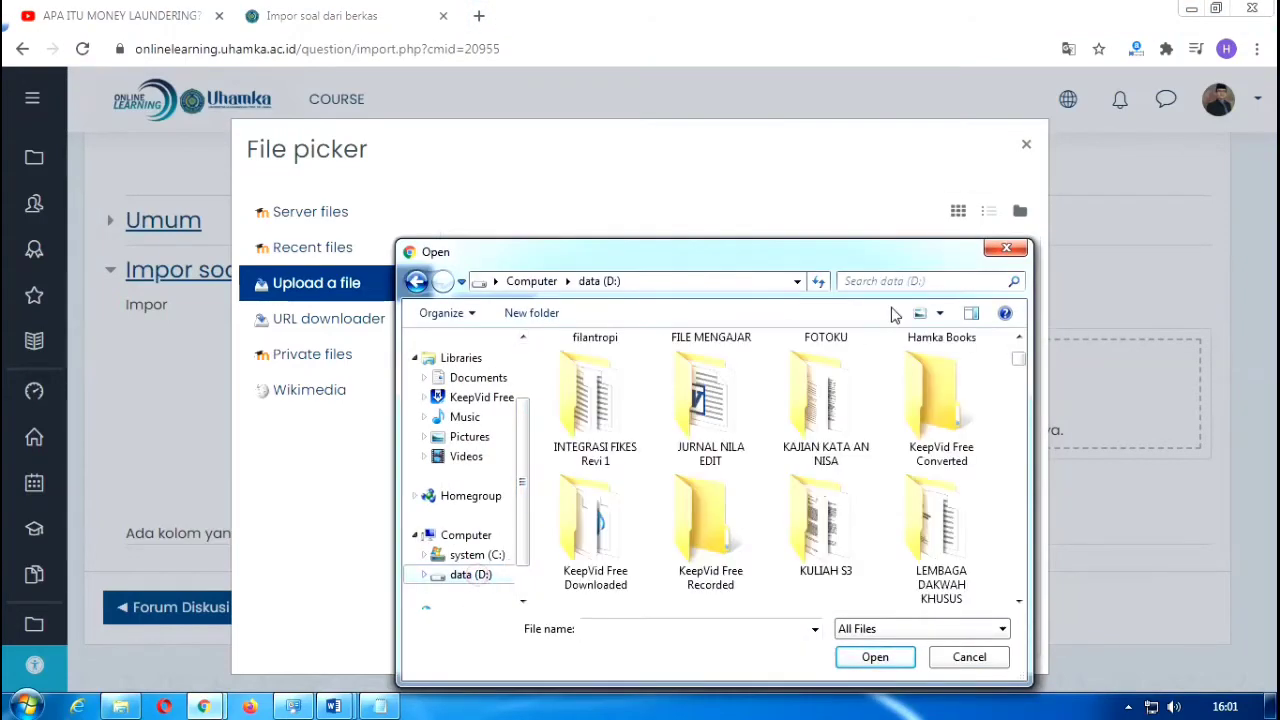
click(890, 281)
text(s)
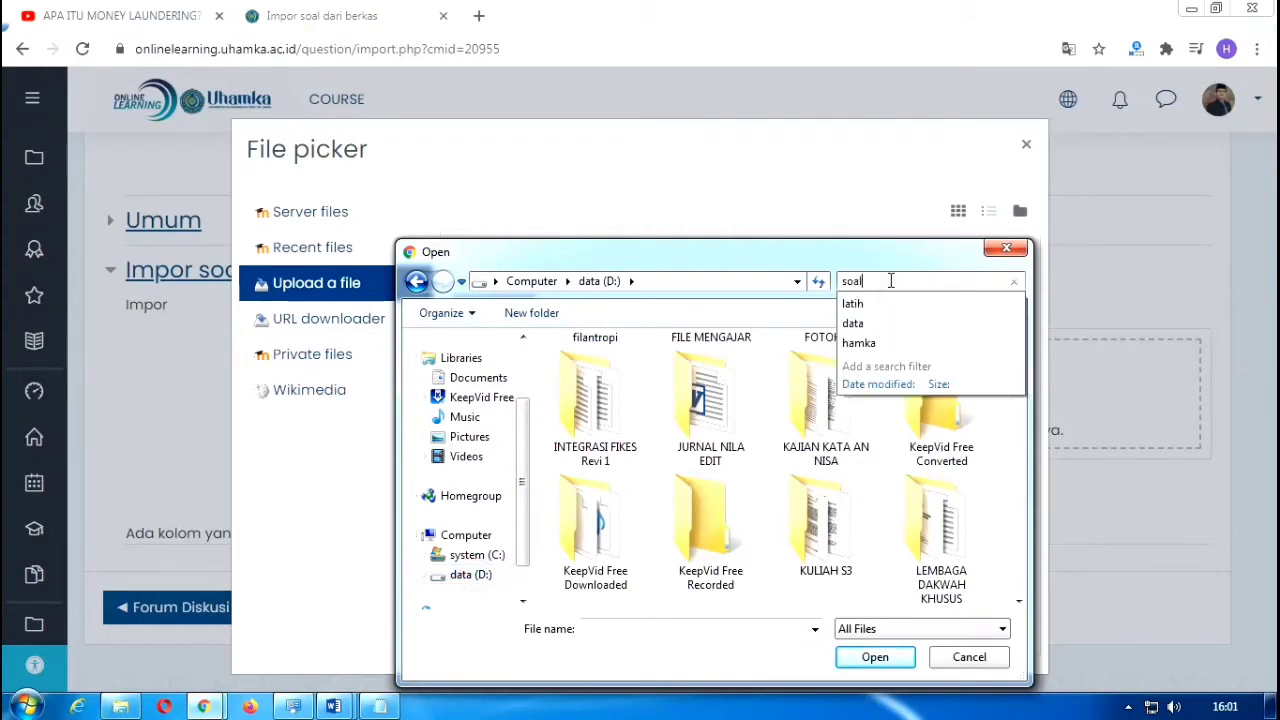
text(oal uts)
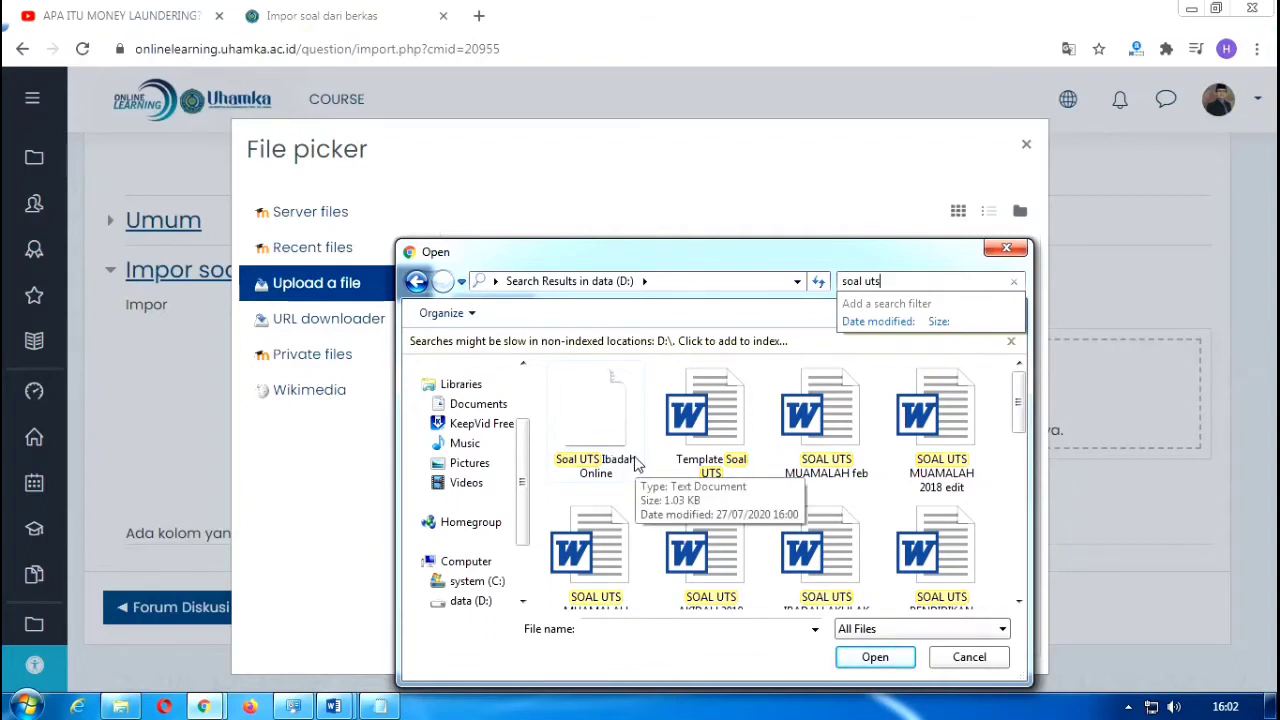
click(634, 463)
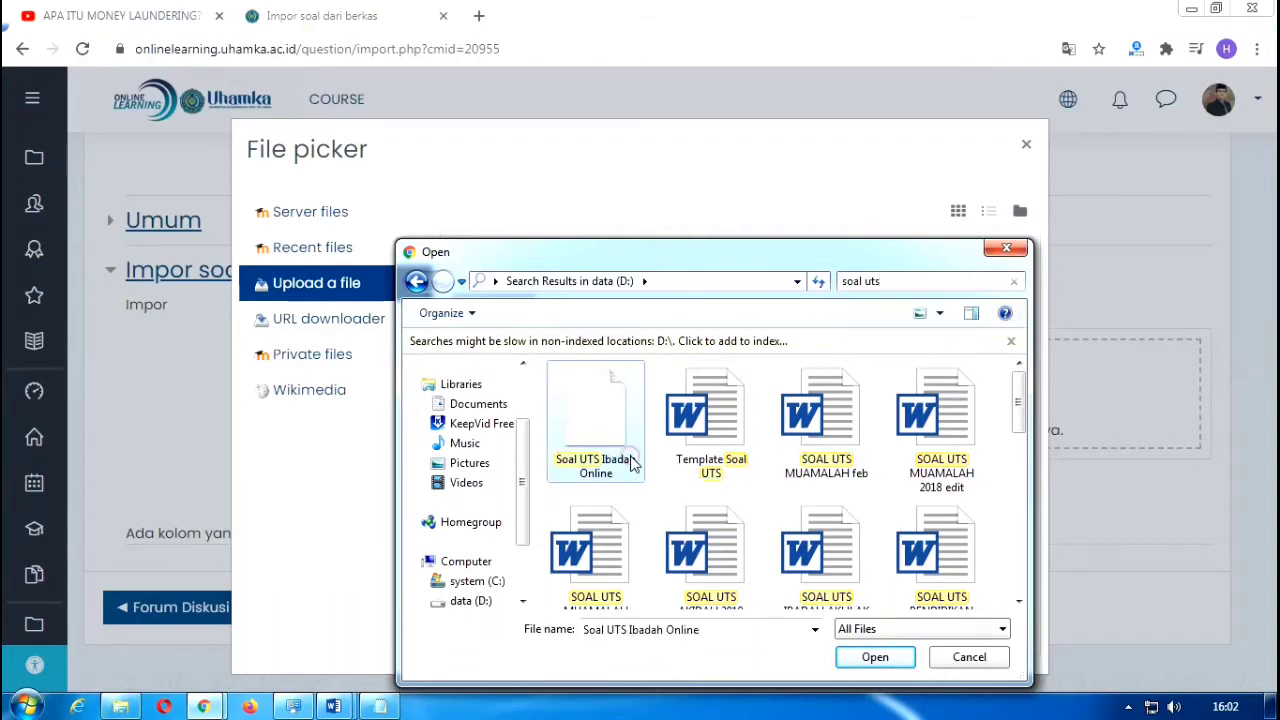
click(862, 662)
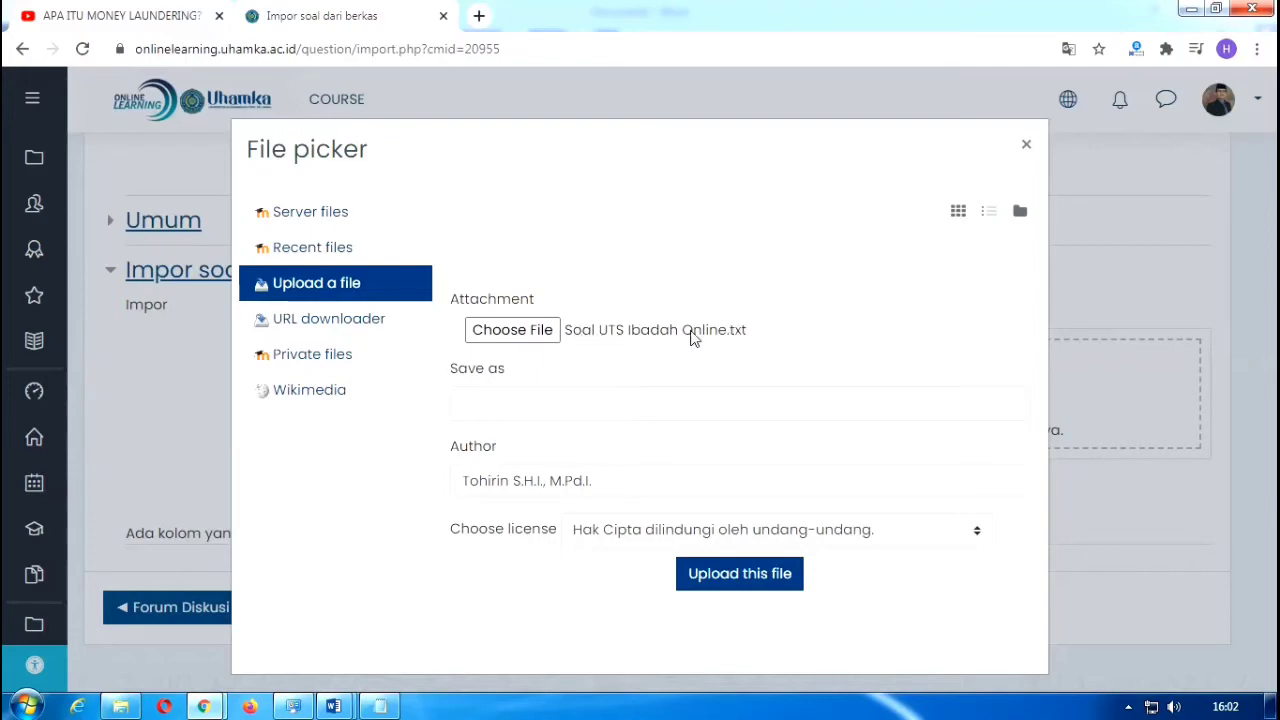
click(740, 574)
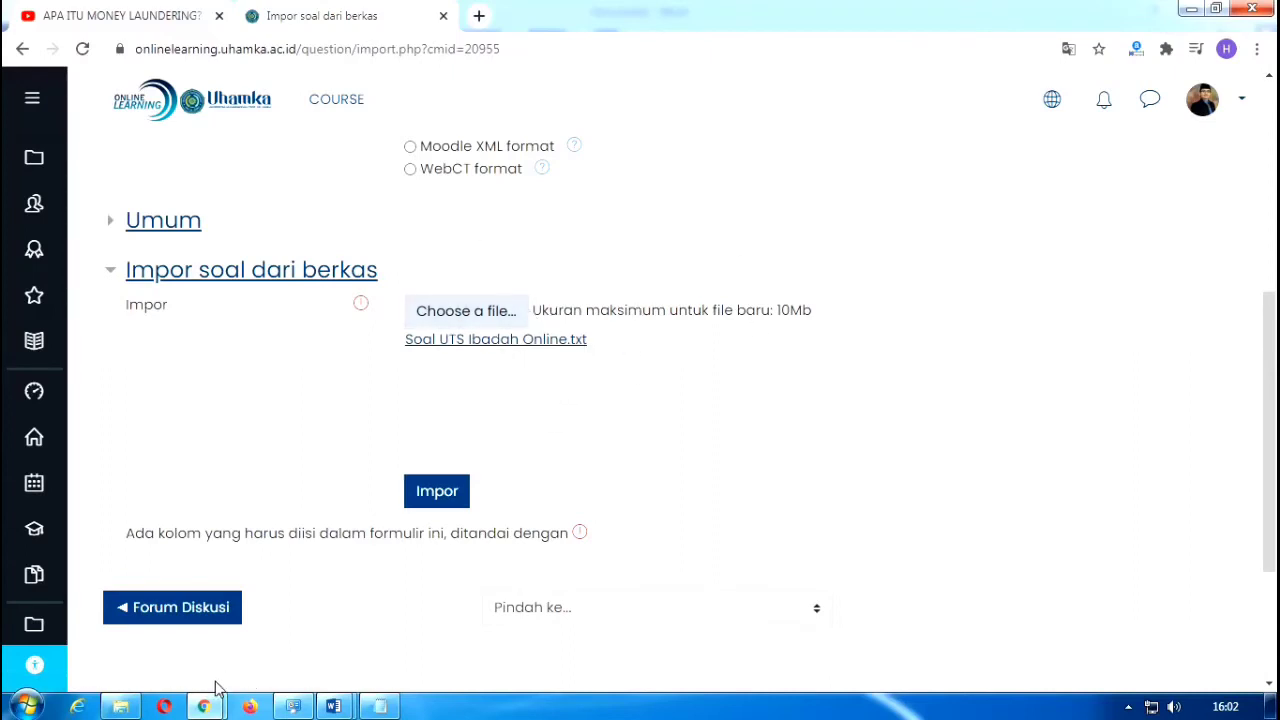
click(124, 707)
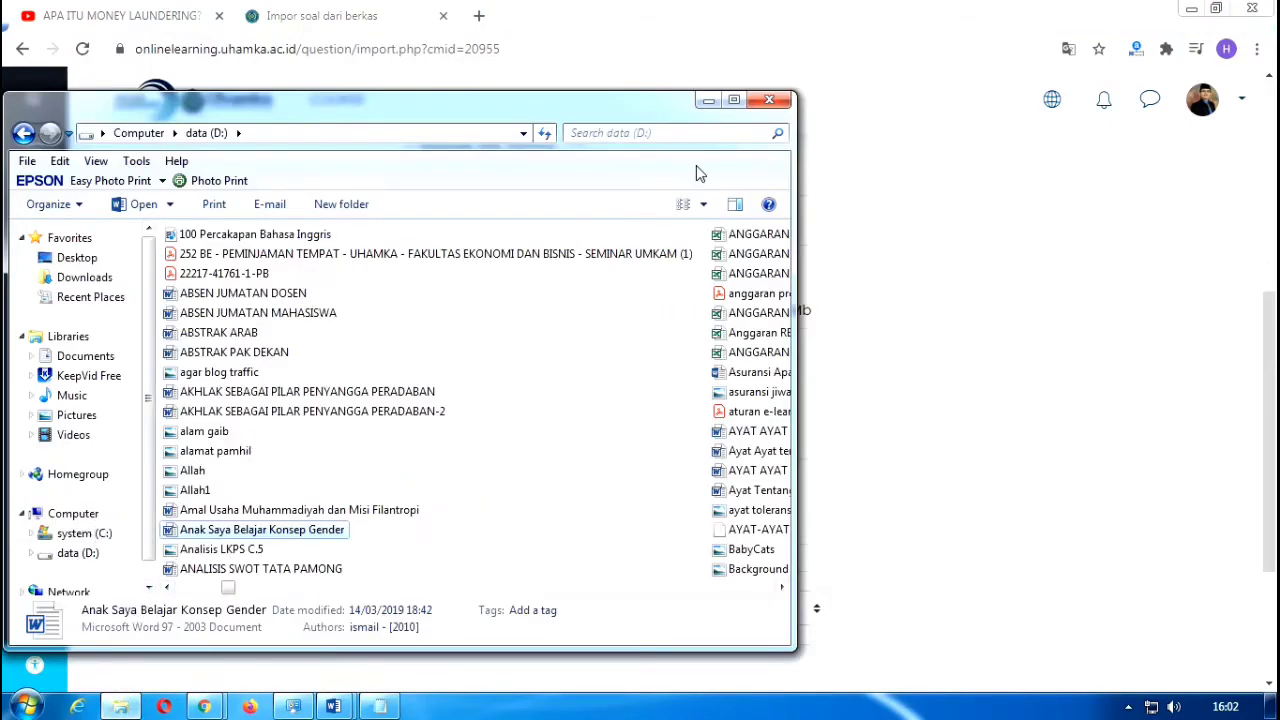
click(703, 133)
click(641, 155)
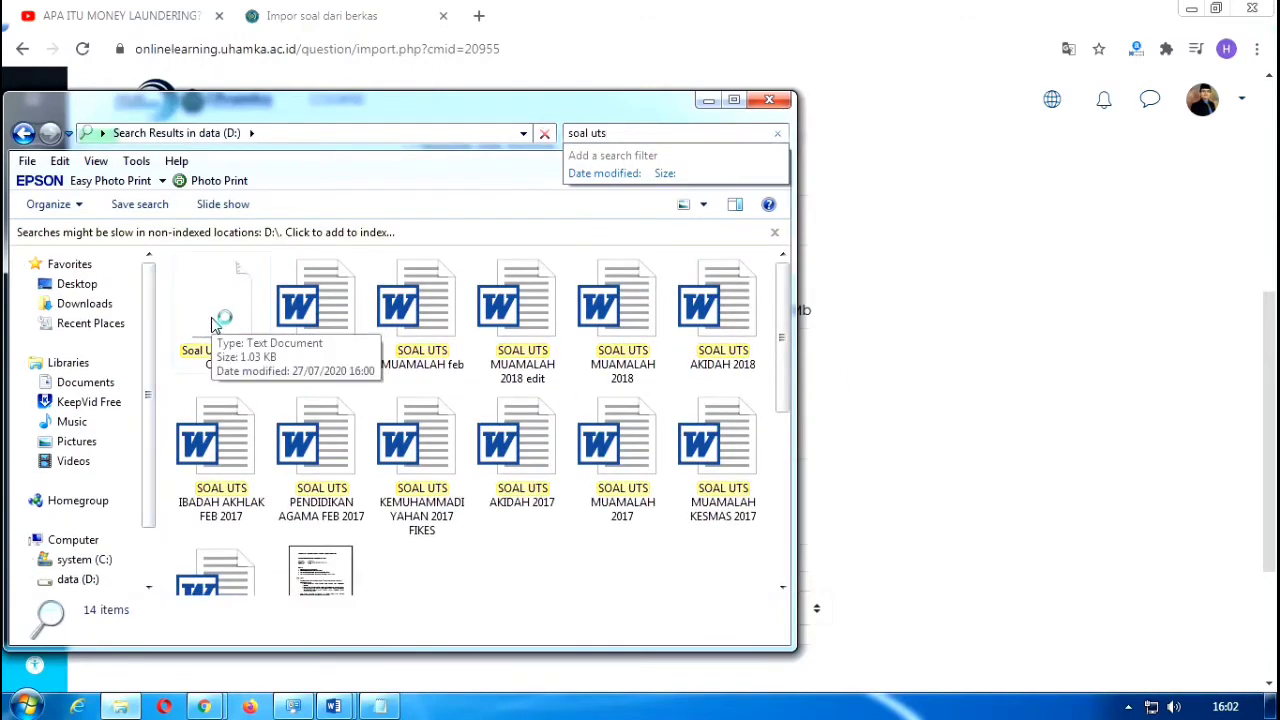
drag(229, 316, 637, 134)
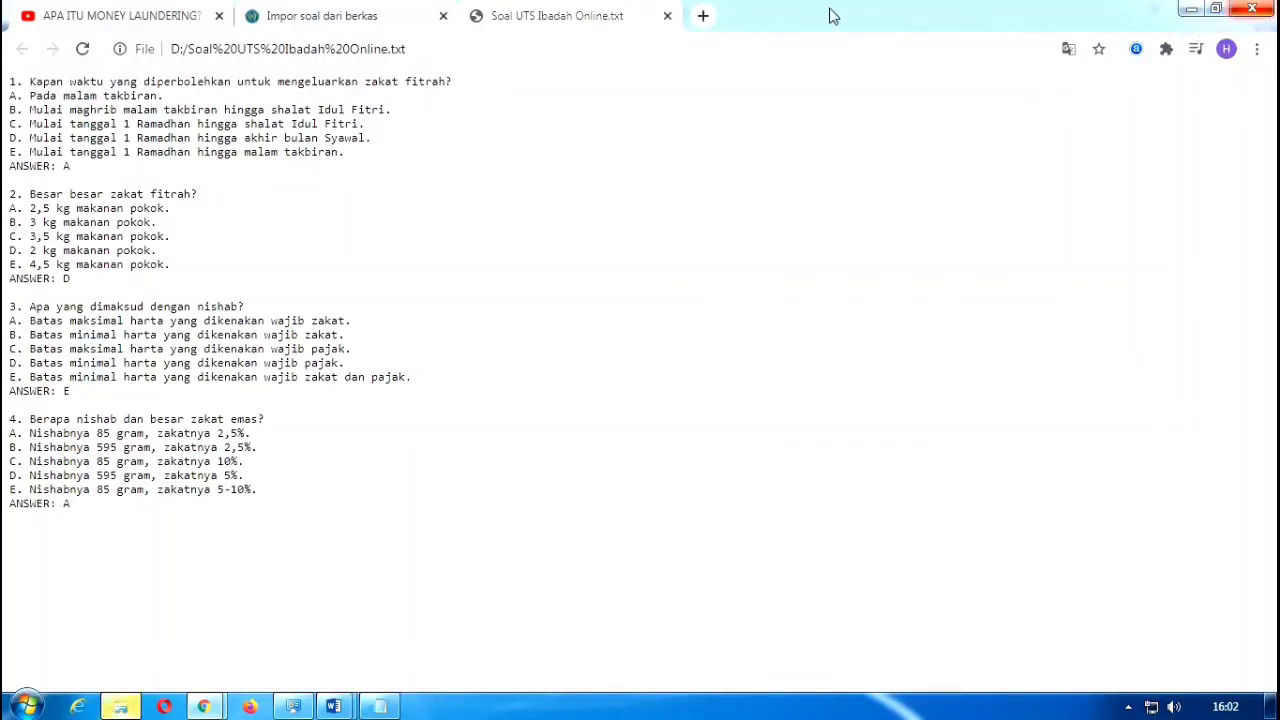
click(667, 17)
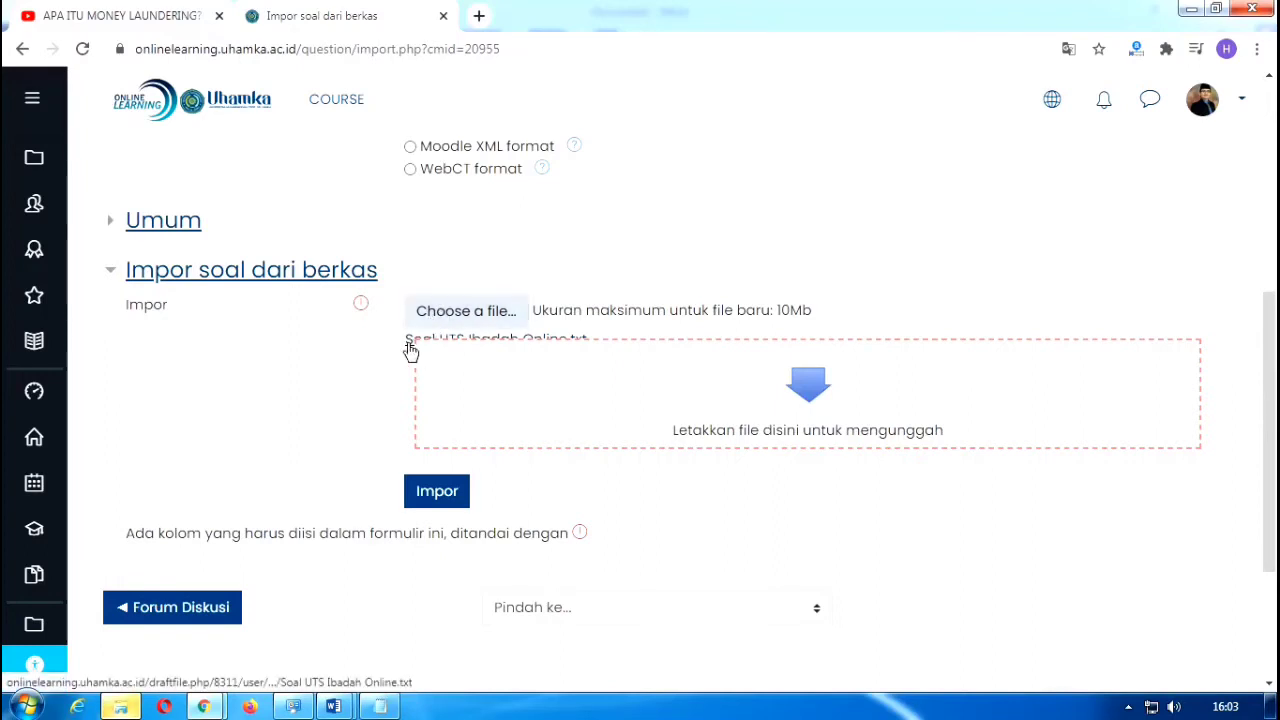
- Run the import and confirm the previewed zakat questions with 'lanjut'
click(446, 496)
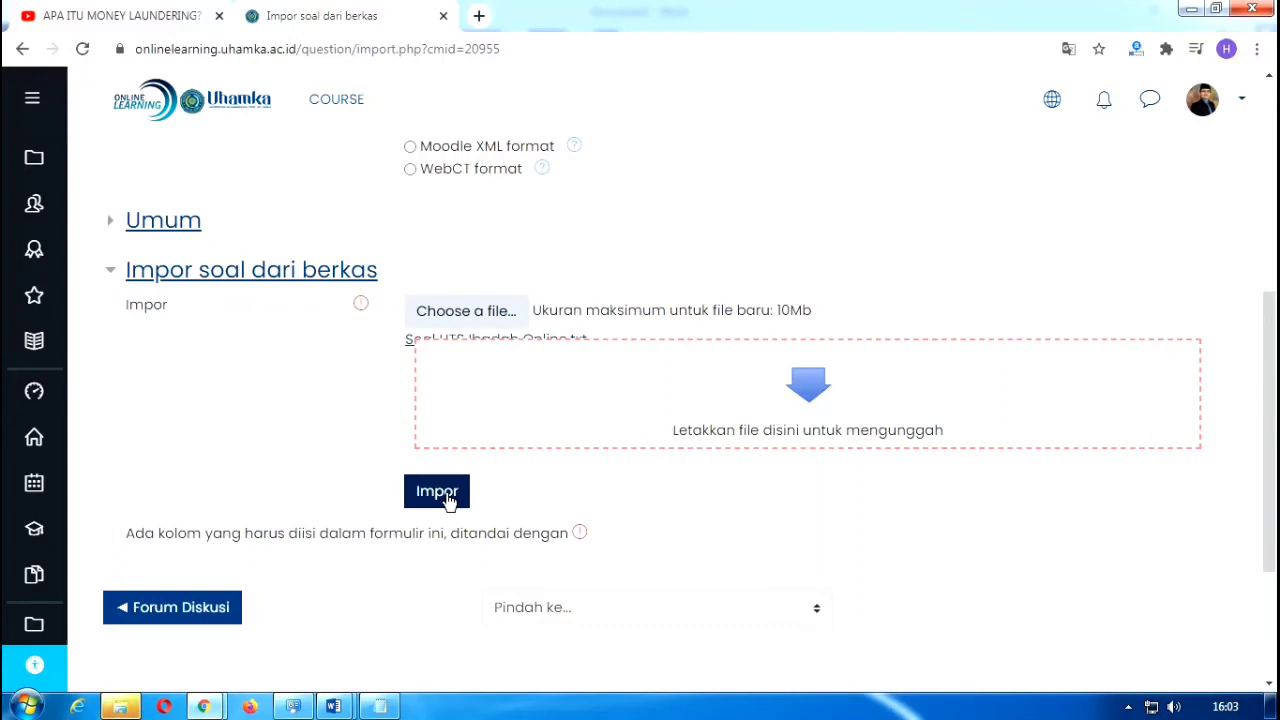
click(447, 496)
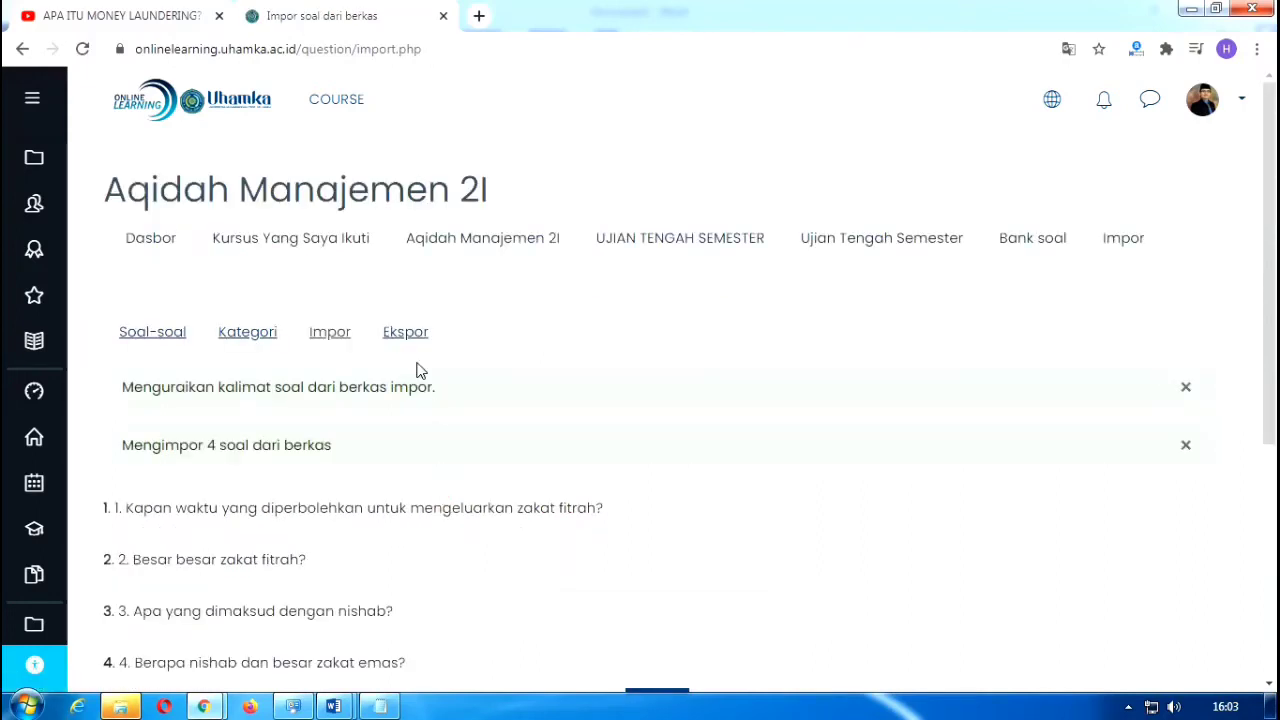
scroll(440, 380, down, 1)
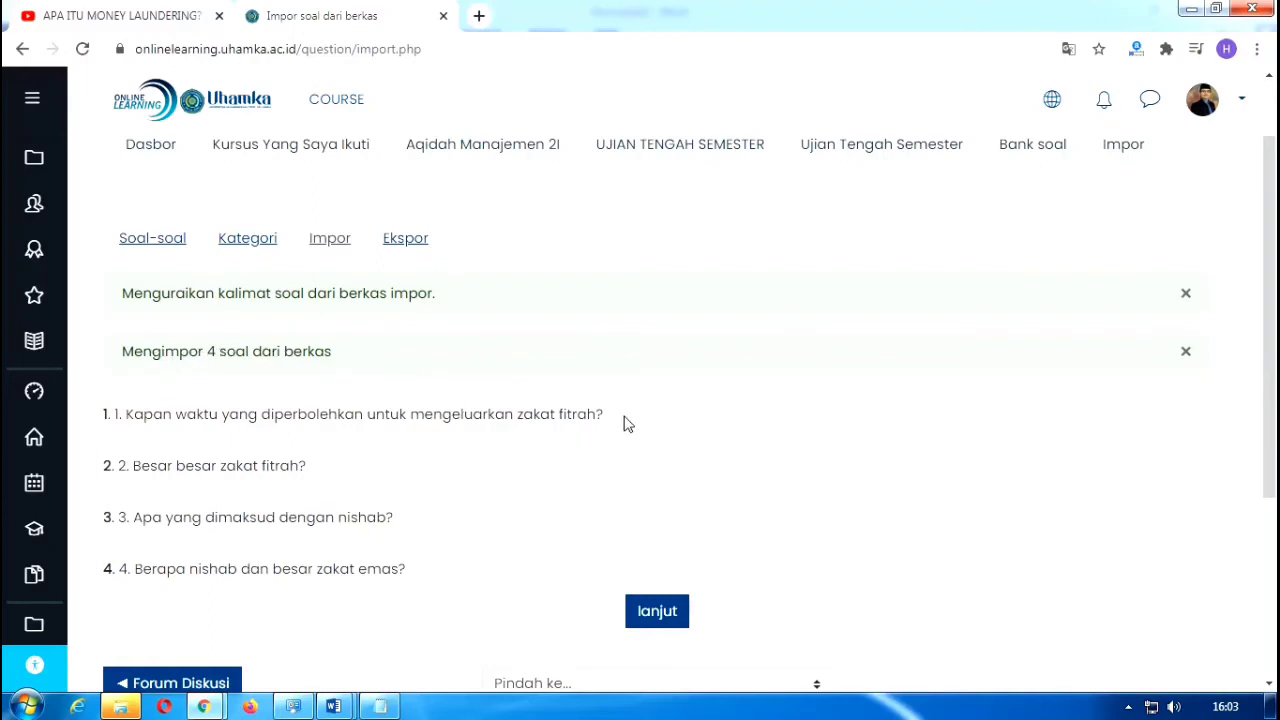
scroll(625, 422, down, 3)
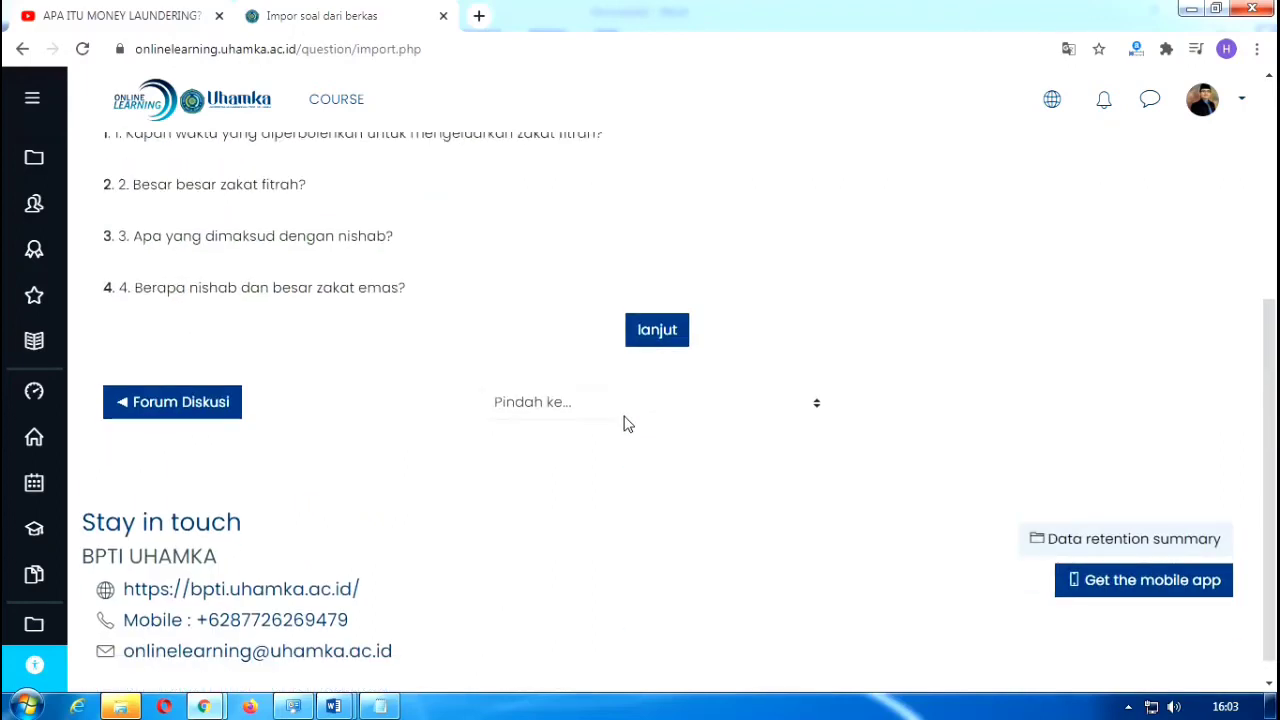
click(657, 332)
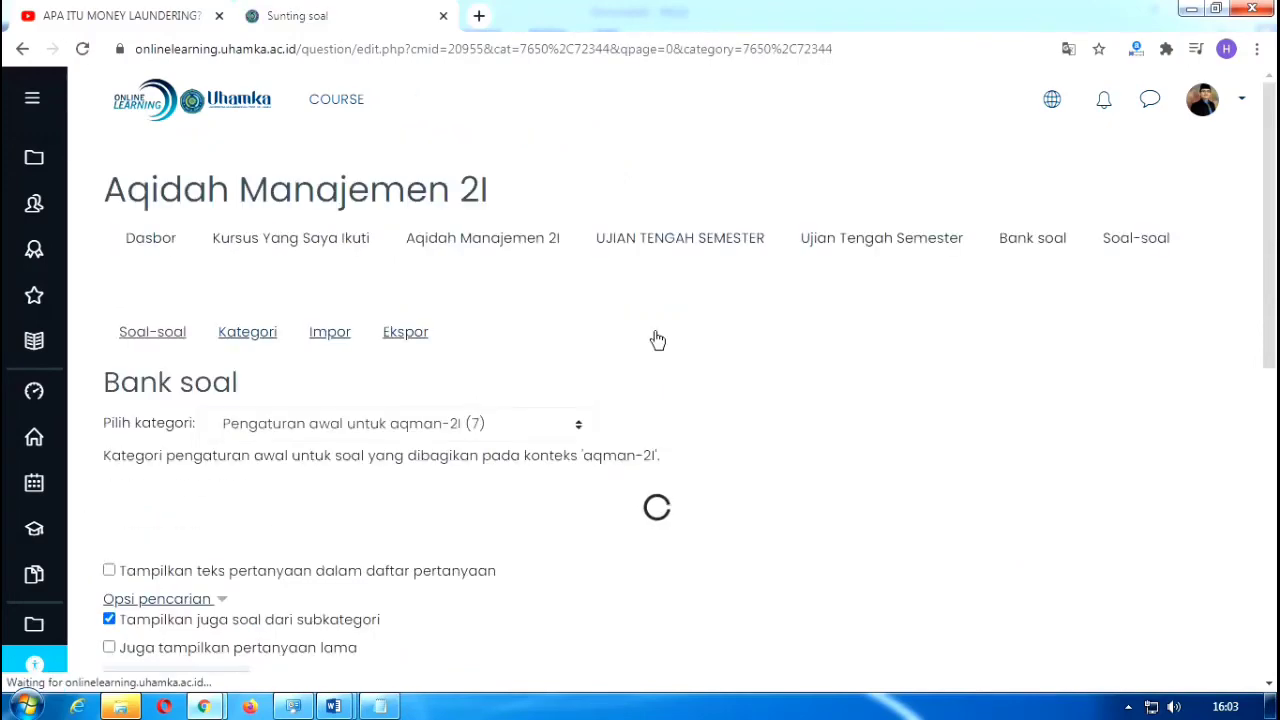
scroll(660, 386, down, 3)
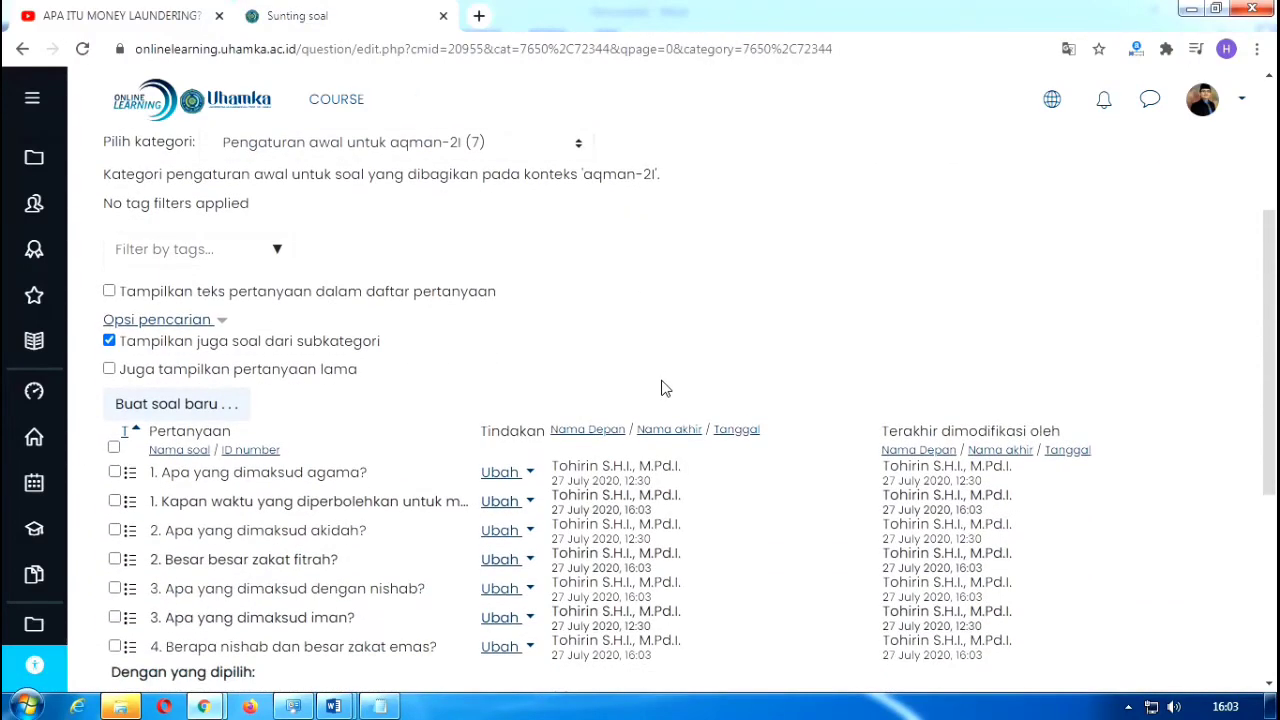
scroll(660, 388, down, 1)
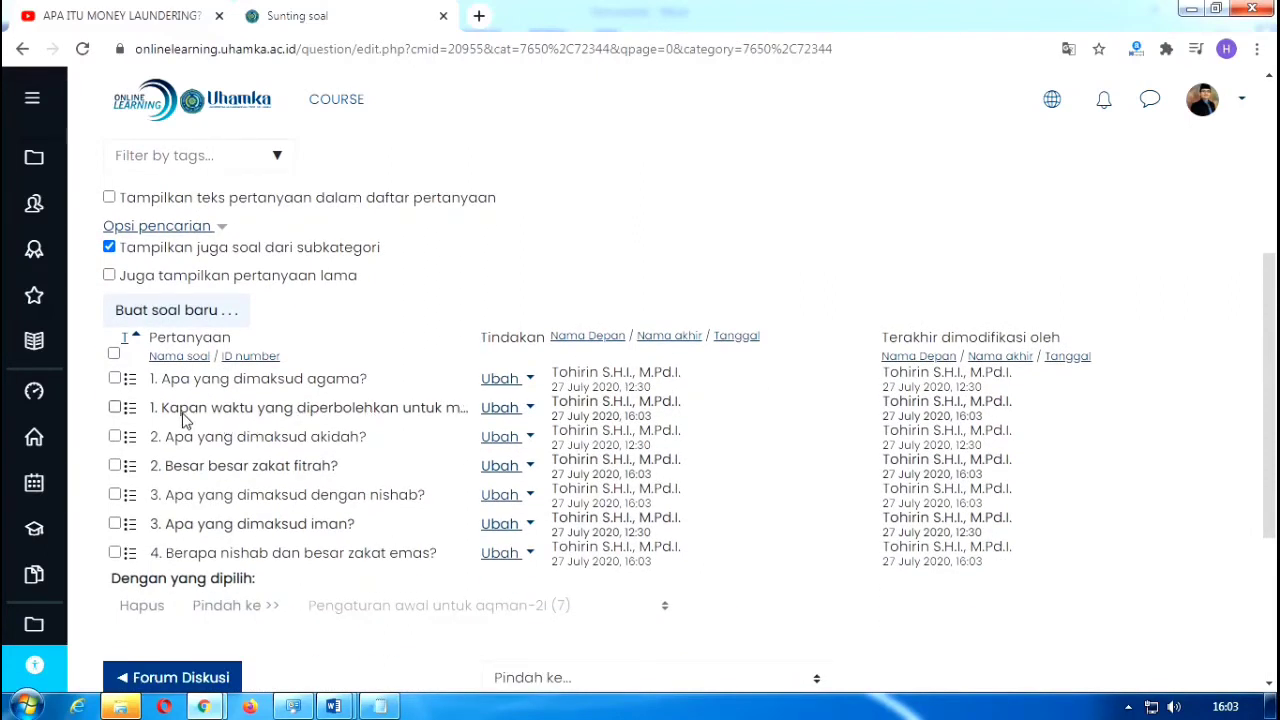
scroll(183, 420, down, 1)
scroll(366, 418, up, 2)
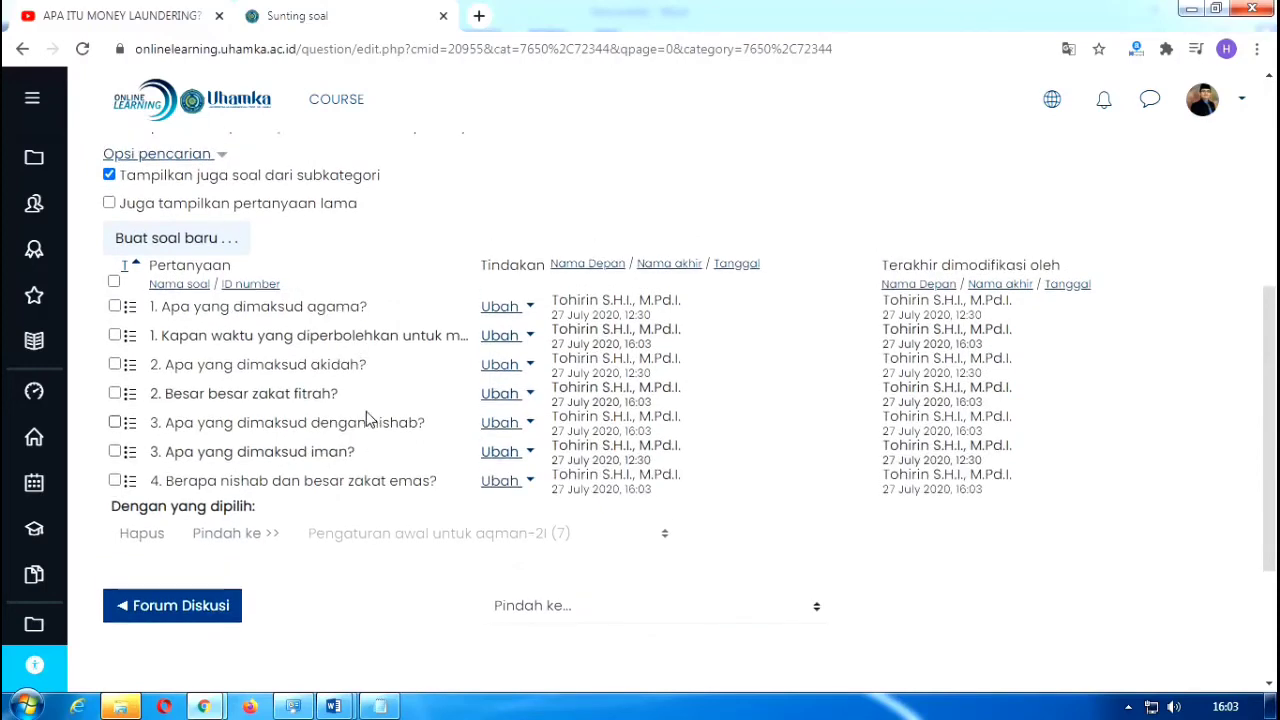
scroll(366, 418, up, 1)
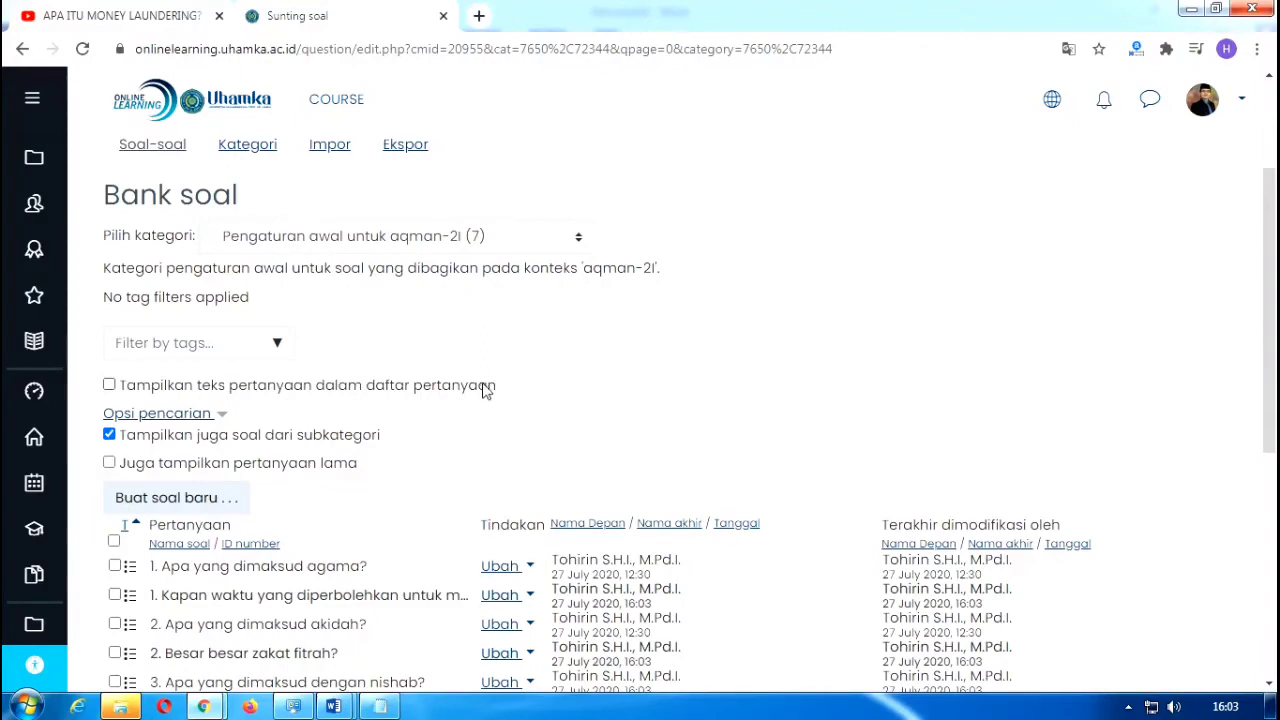
scroll(703, 372, up, 2)
scroll(737, 370, down, 4)
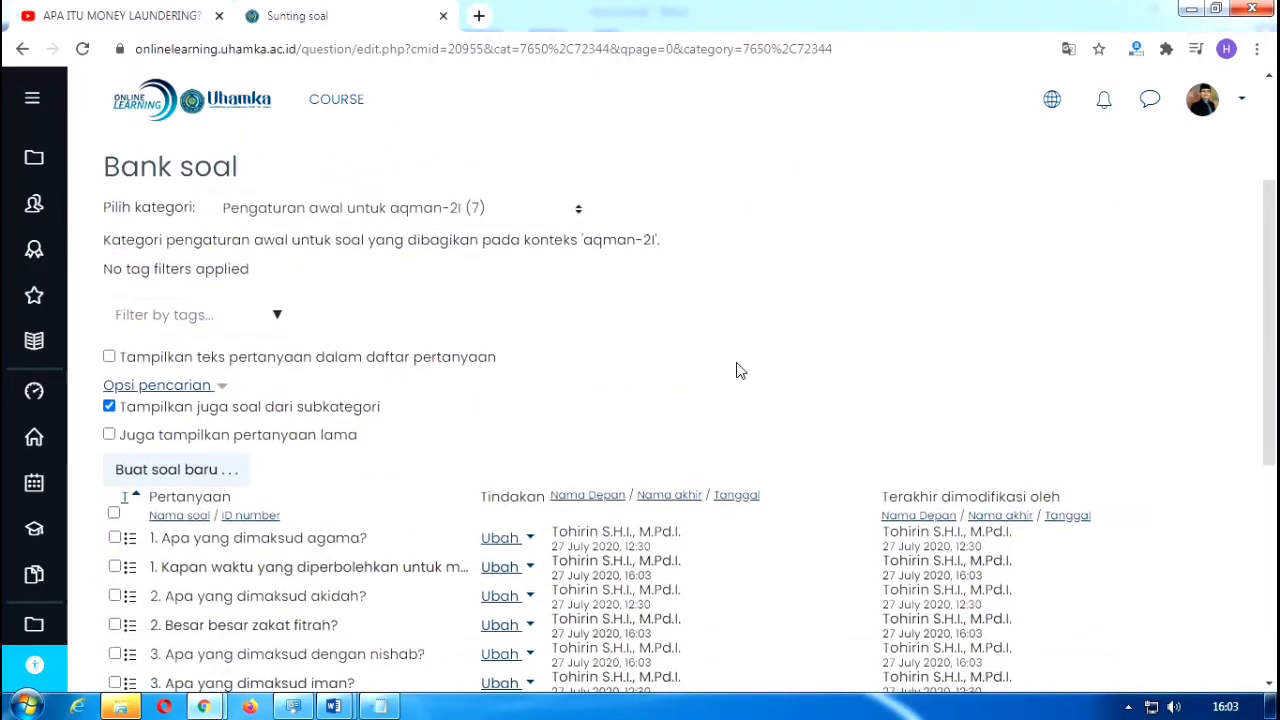
scroll(739, 371, up, 2)
scroll(737, 368, up, 1)
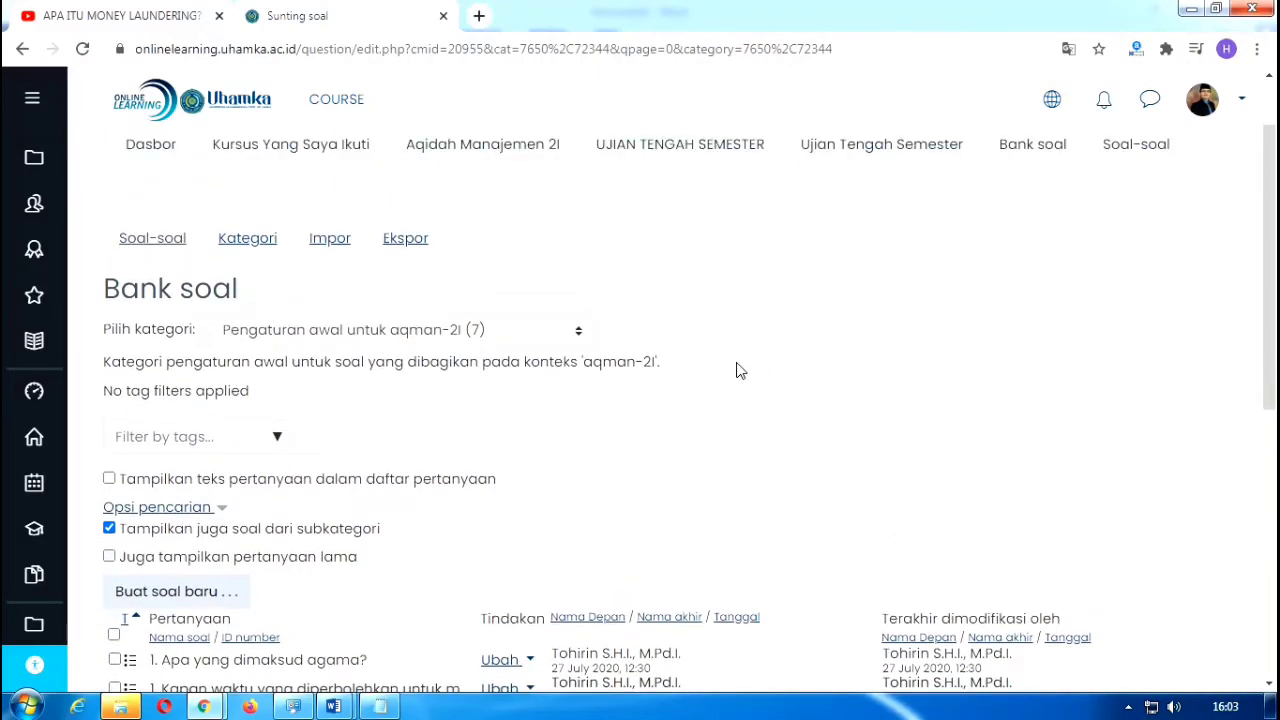
scroll(748, 382, down, 1)
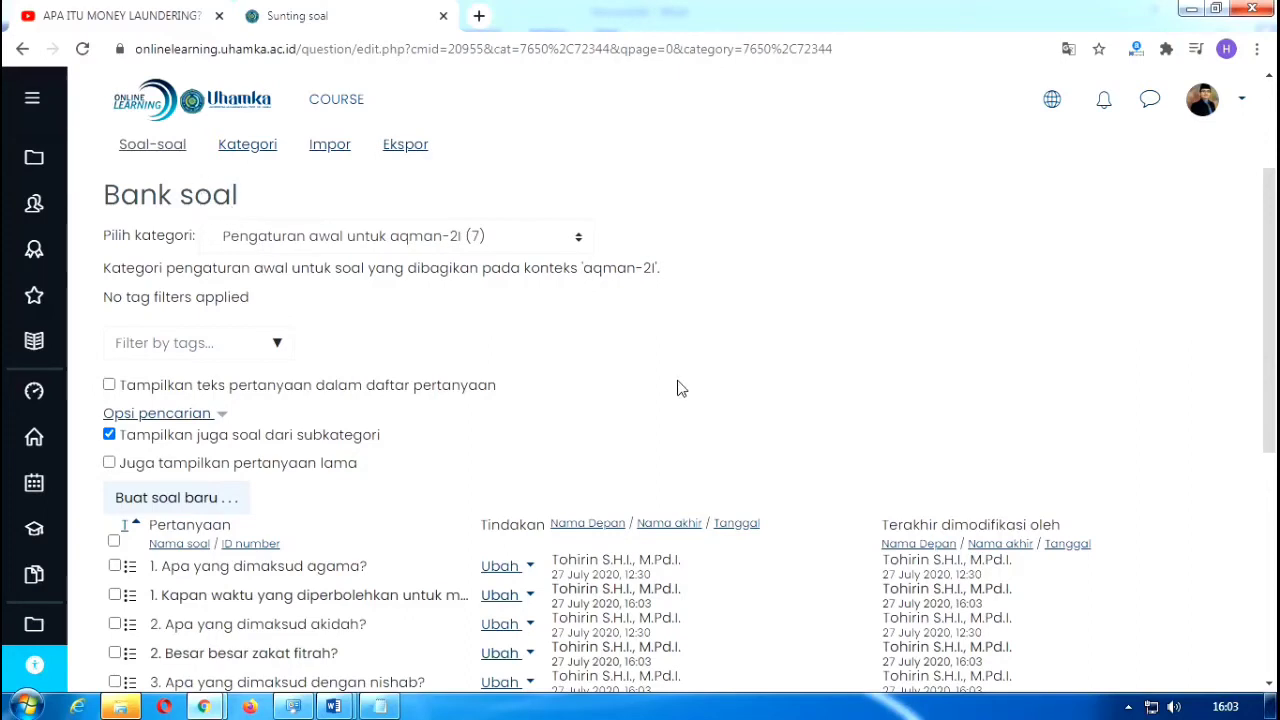
scroll(700, 380, up, 1)
scroll(870, 326, up, 1)
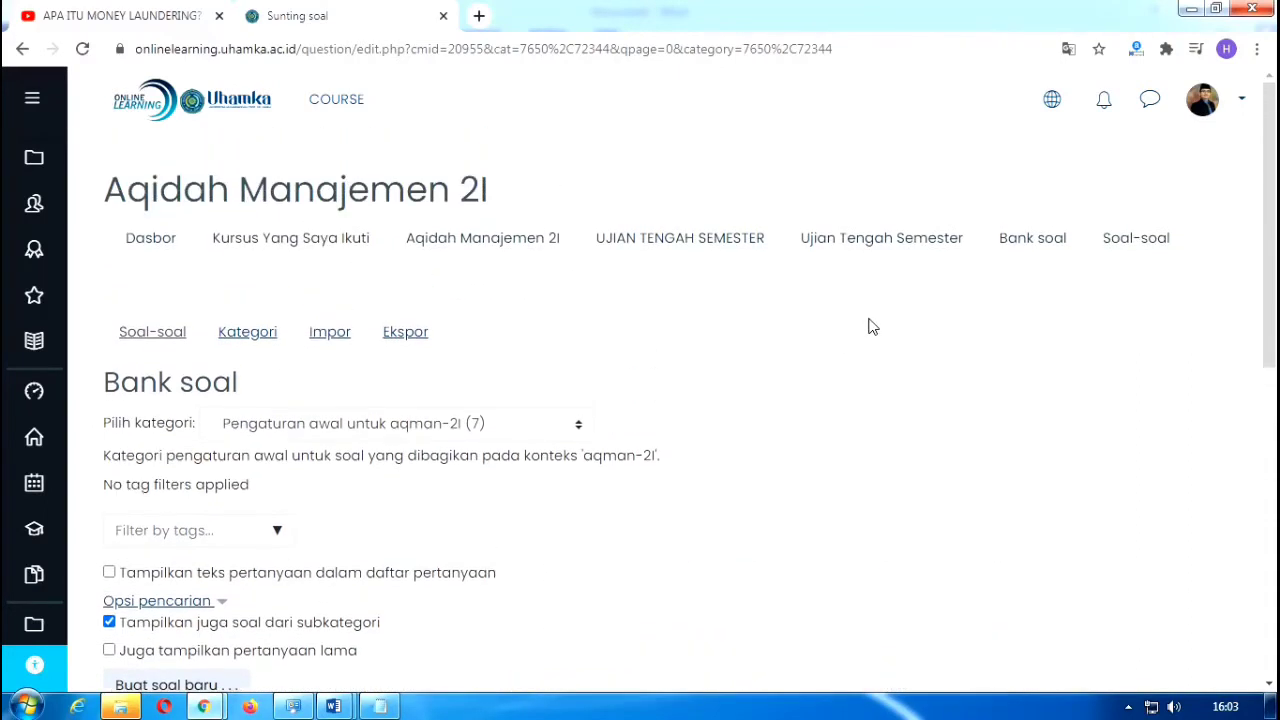
- Go to the Ujian Tengah Semester quiz page and highlight its 'no questions added' notice
click(855, 243)
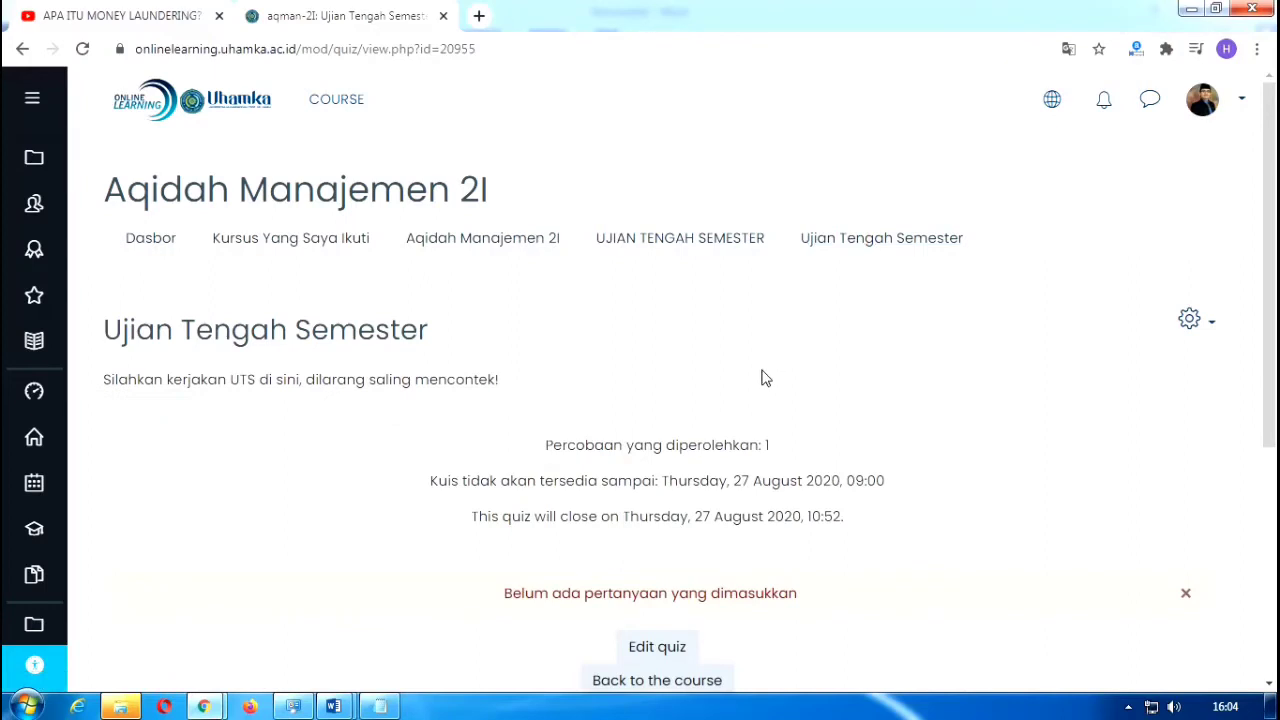
scroll(762, 390, down, 1)
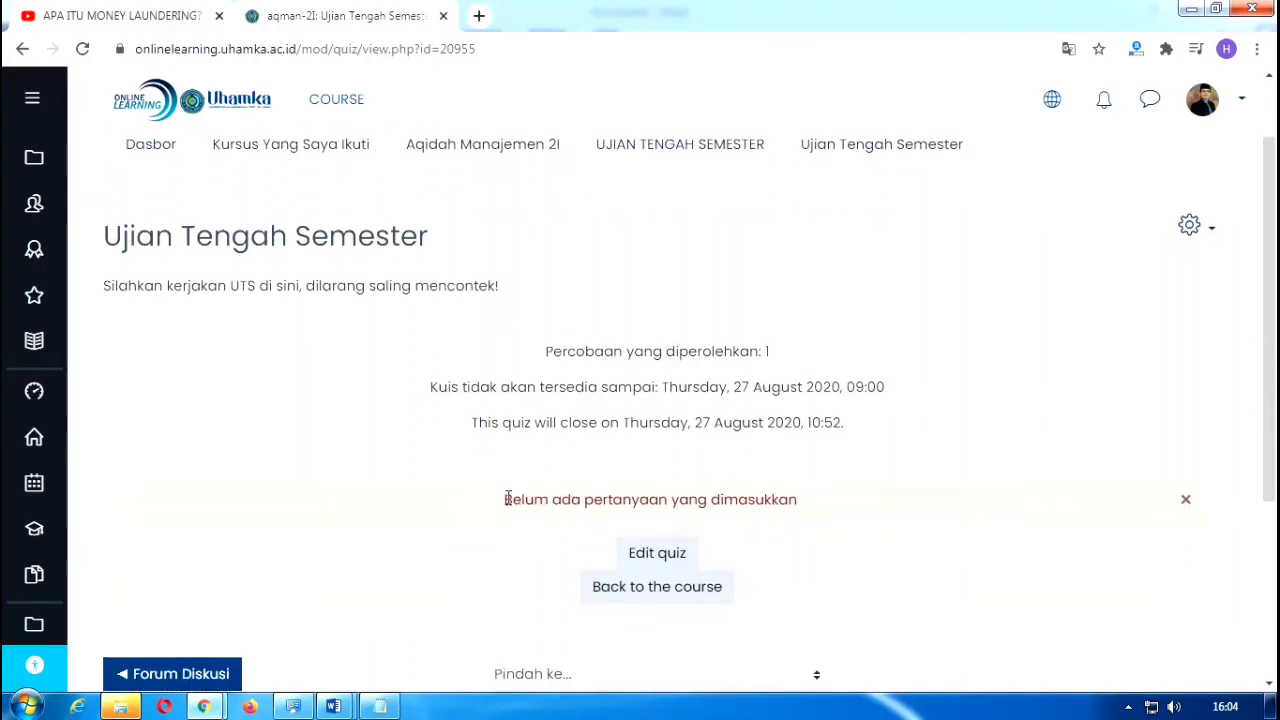
drag(505, 499, 848, 512)
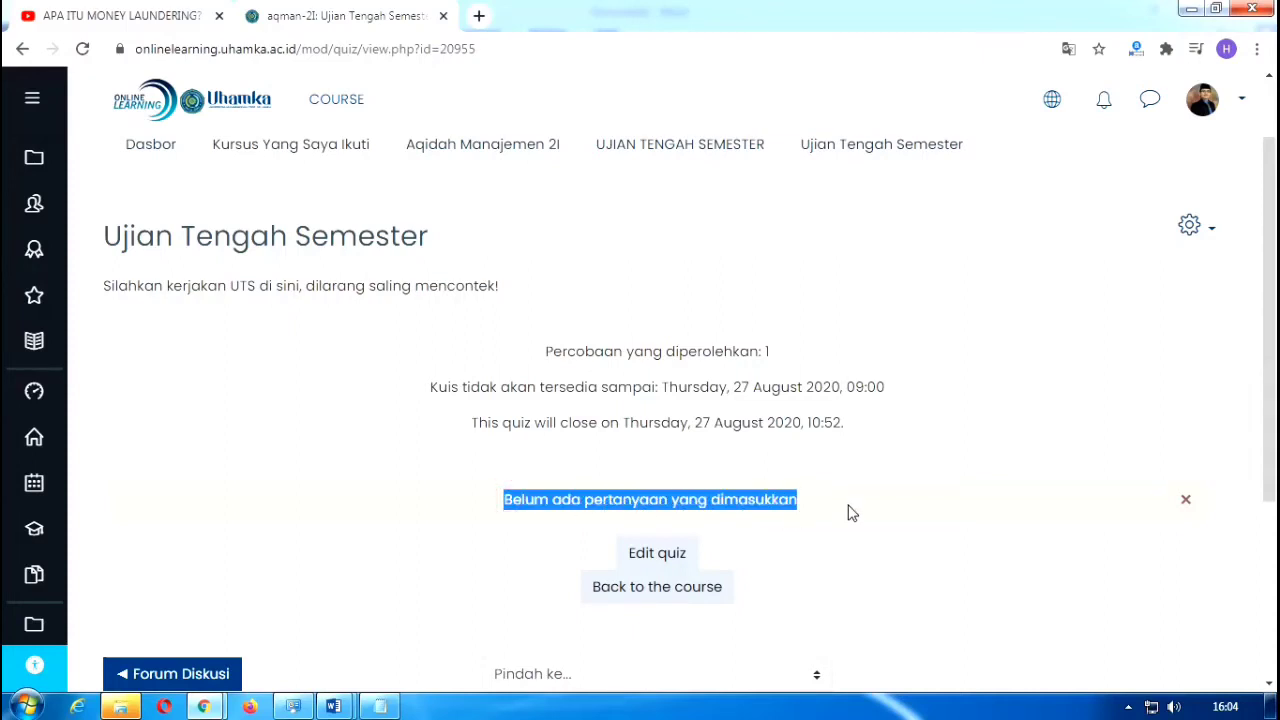
click(826, 557)
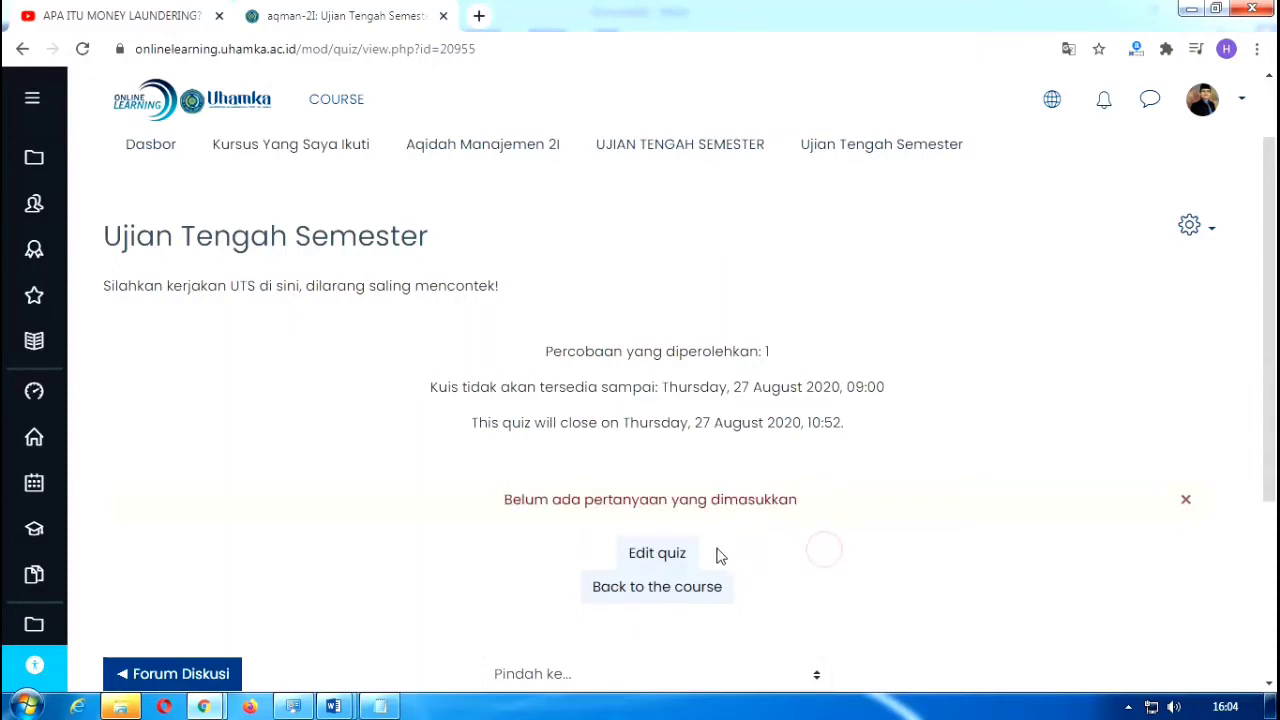
- On the quiz's edit page, save maximum grade 100 and tick 'Kocok pertanyaan' to shuffle questions
click(660, 555)
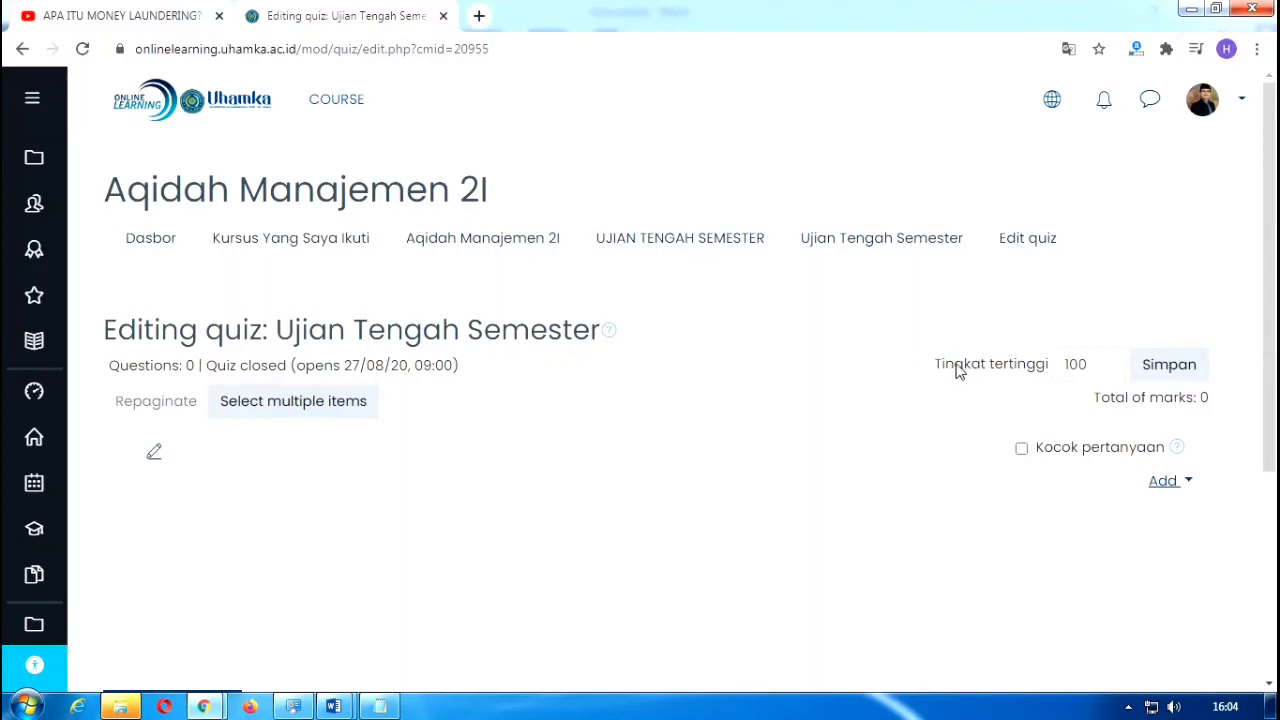
click(1186, 372)
click(1022, 450)
click(1163, 483)
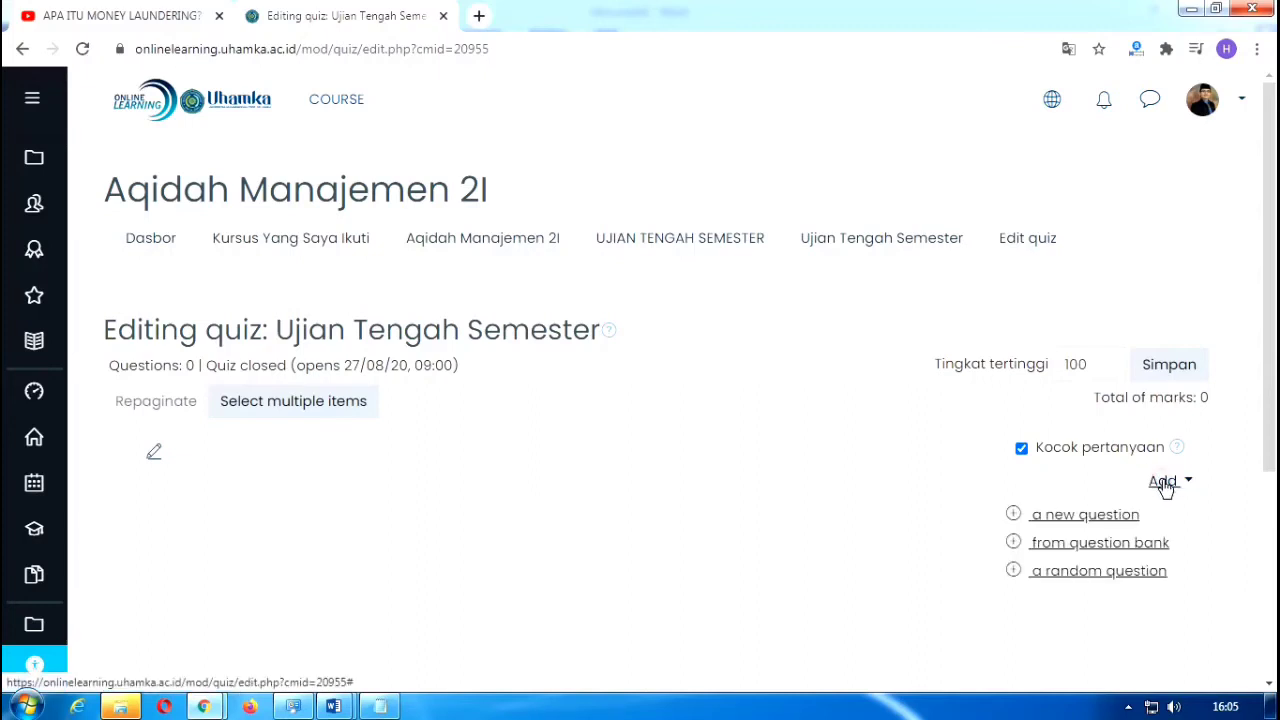
- Tick all seven question-bank questions, from agama to zakat on gold, and add them
click(1073, 548)
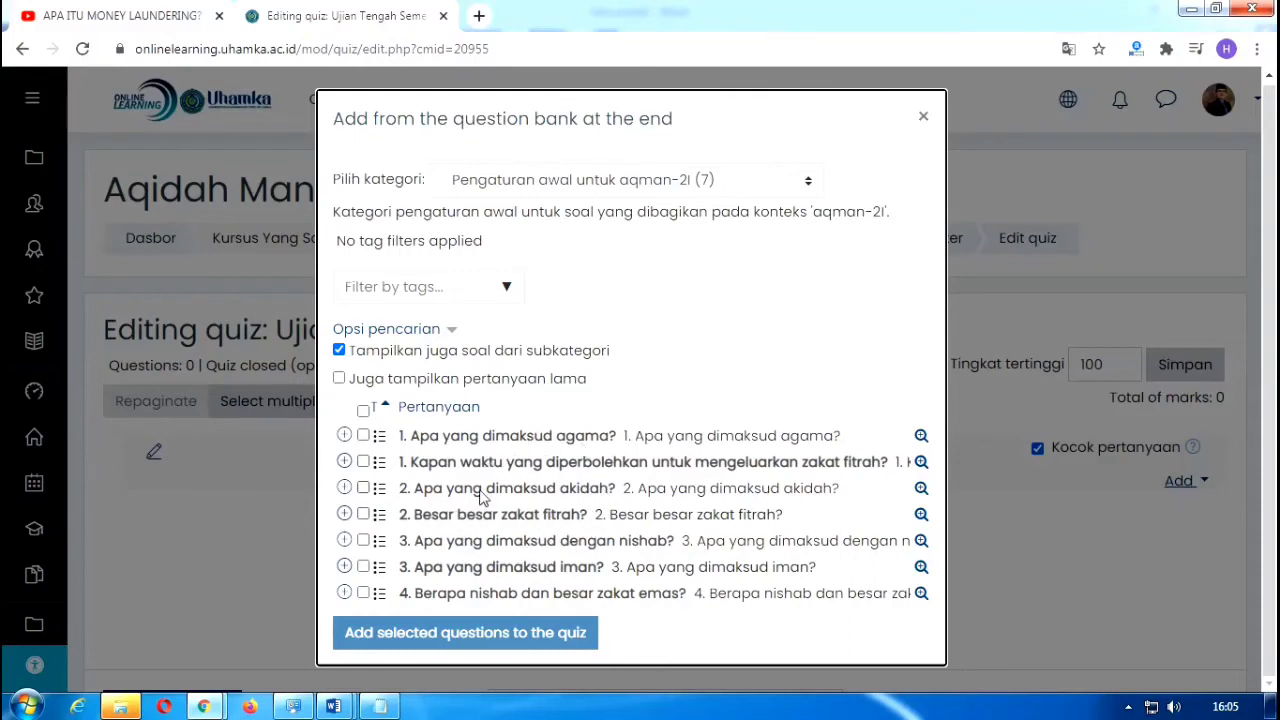
click(363, 436)
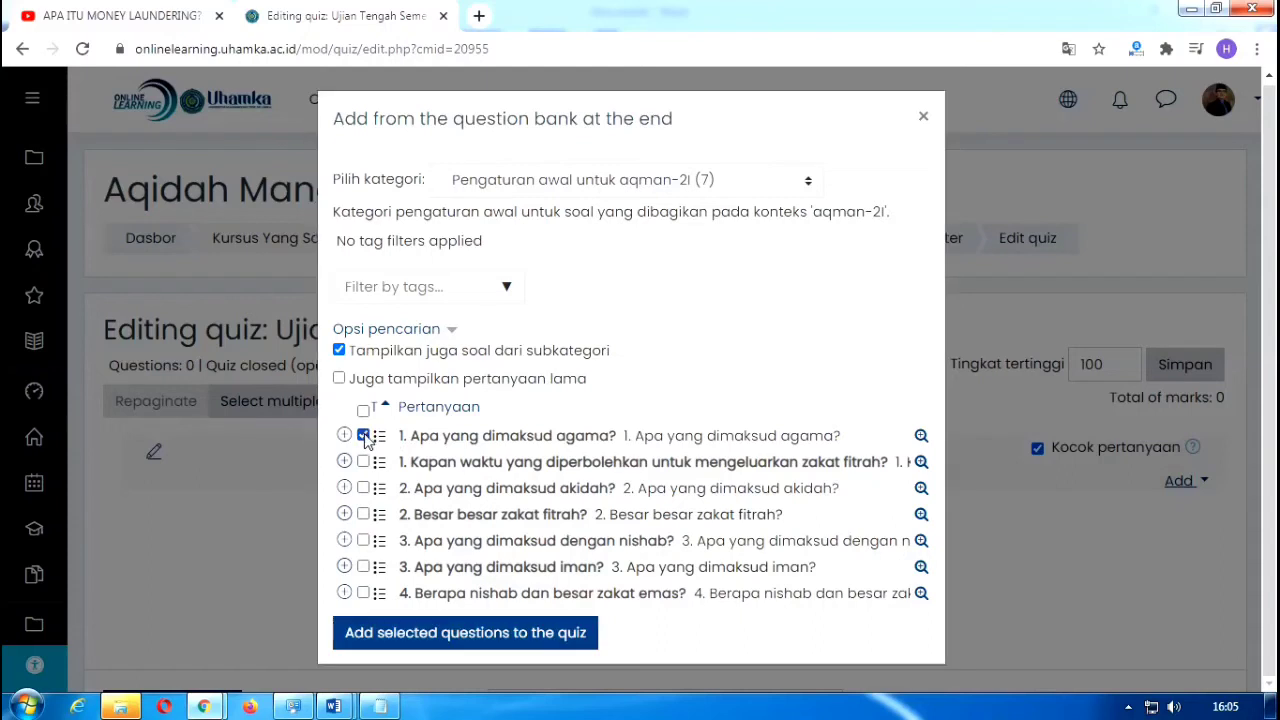
click(363, 461)
click(363, 487)
click(363, 514)
click(363, 540)
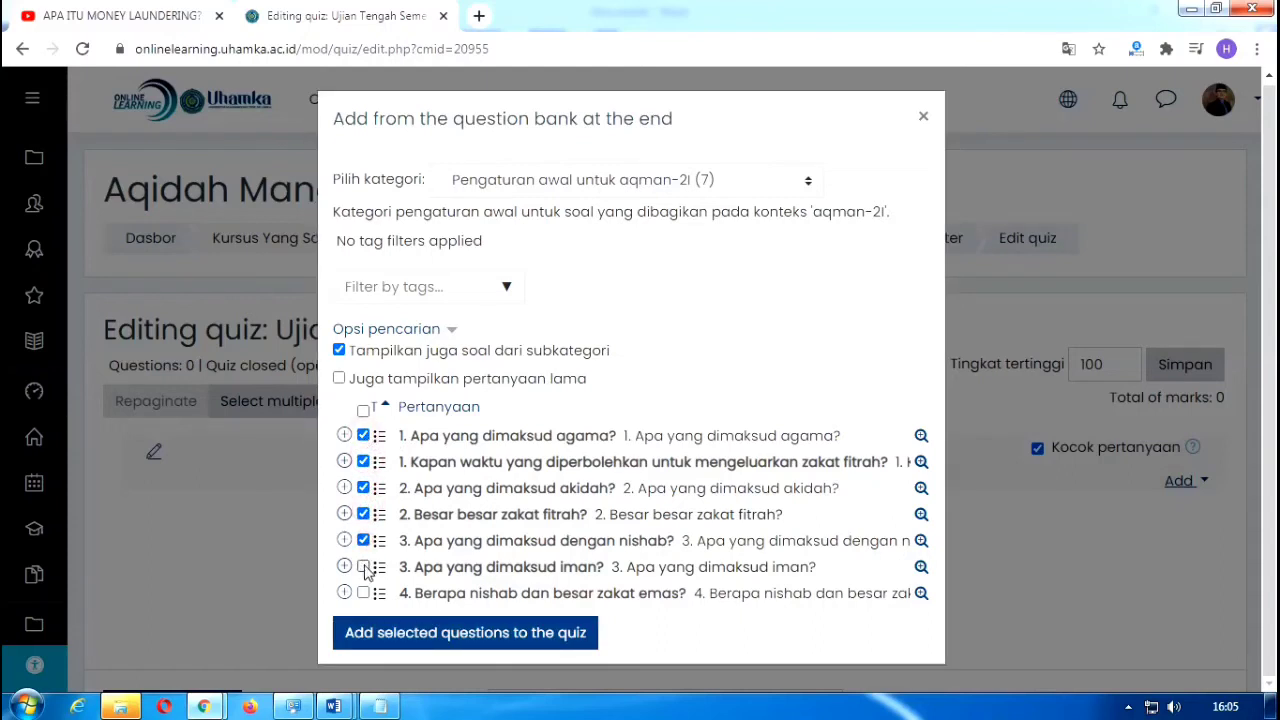
click(363, 567)
click(363, 593)
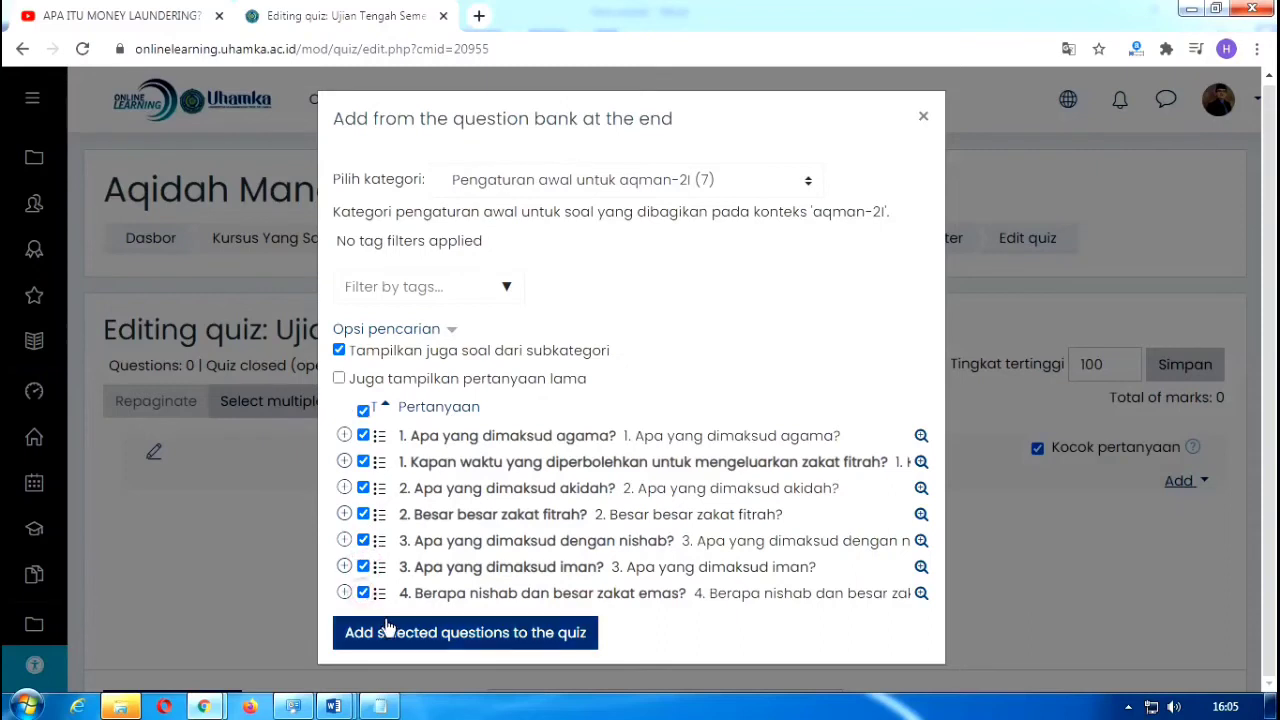
click(437, 640)
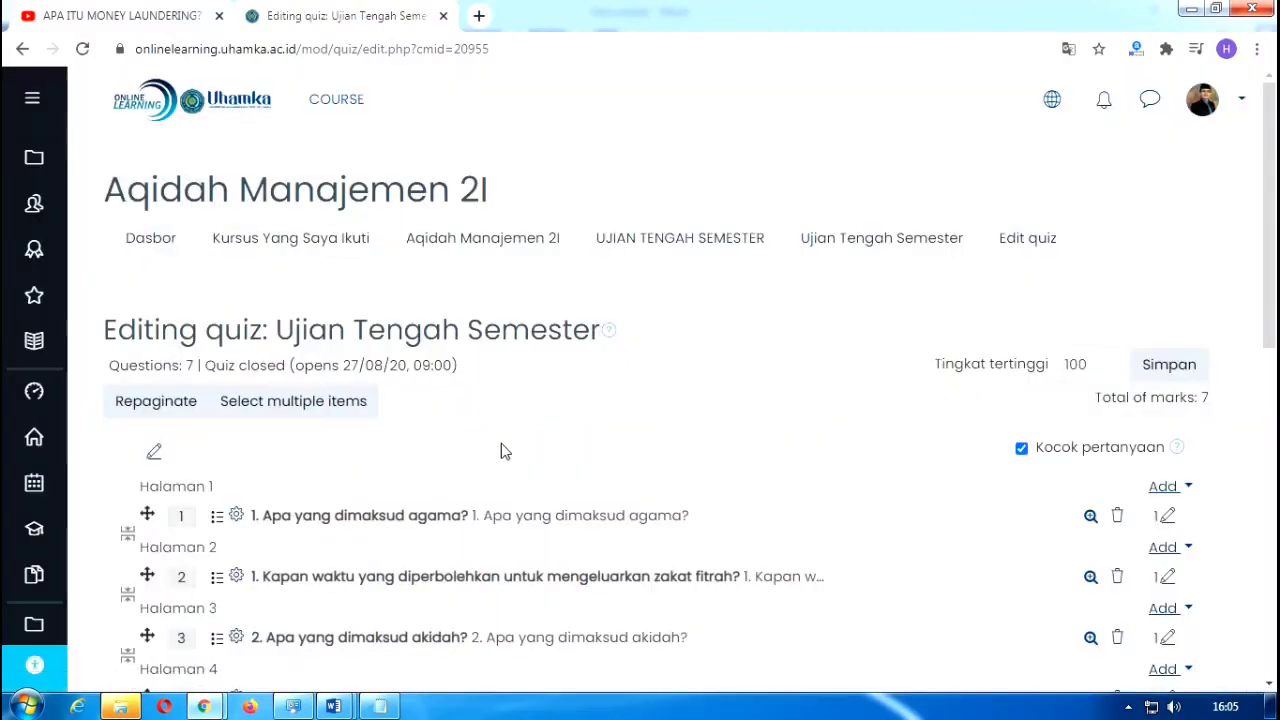
scroll(505, 452, down, 3)
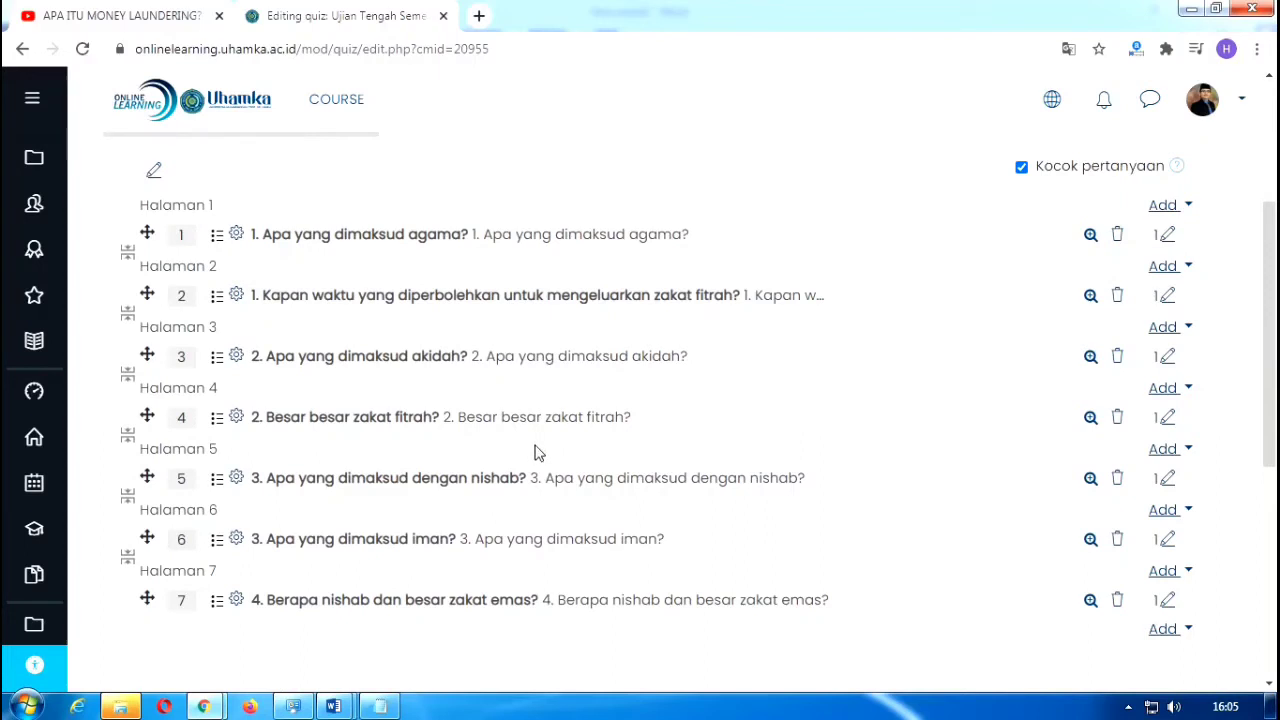
scroll(537, 452, up, 2)
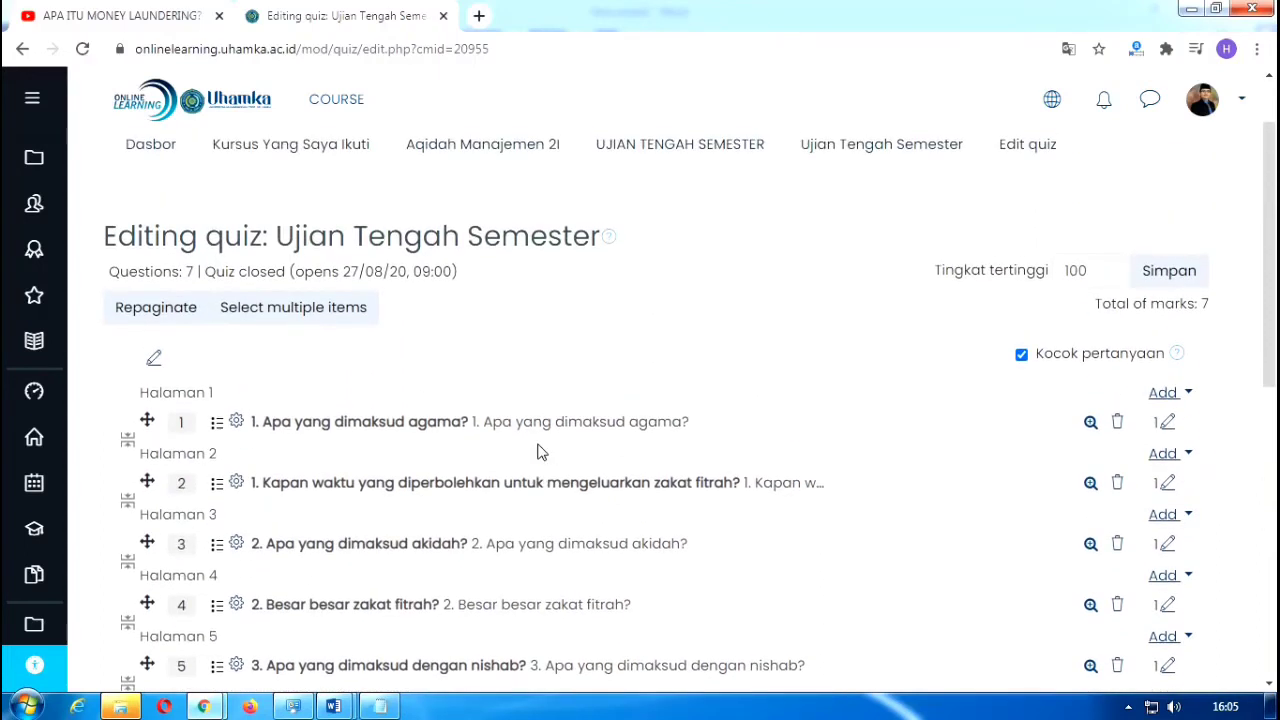
scroll(537, 452, down, 2)
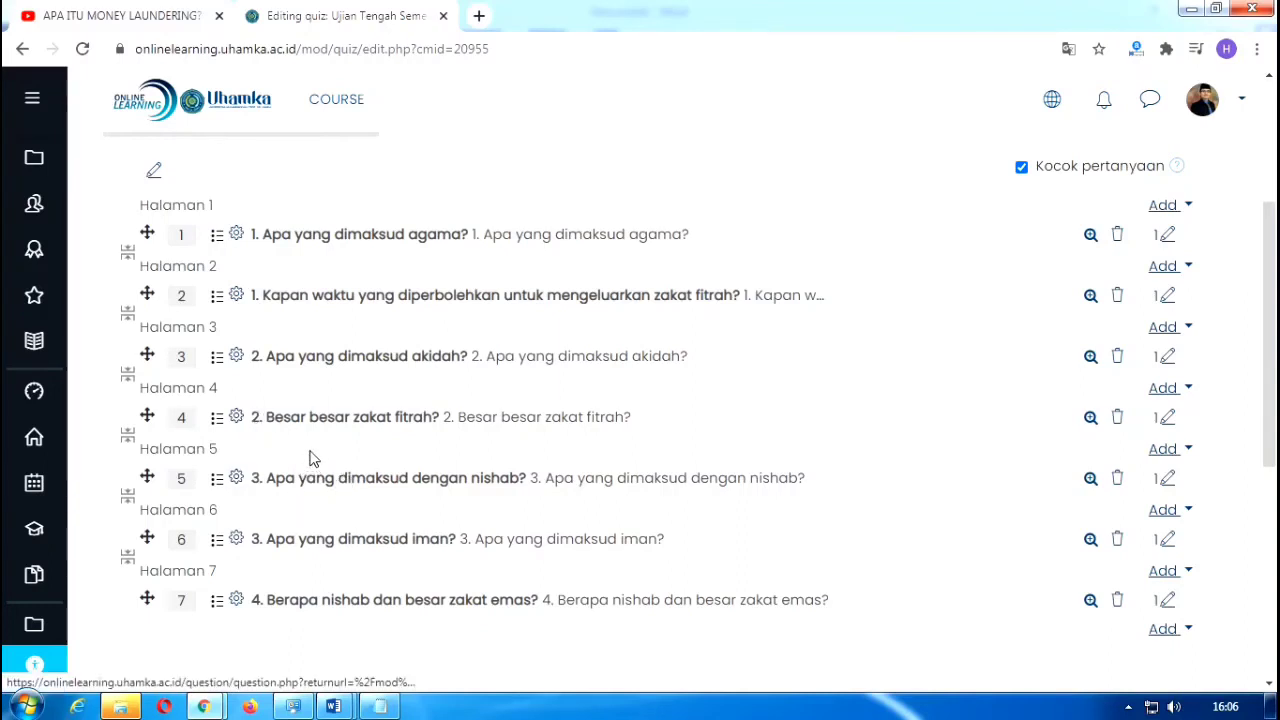
- Rename quiz question 1 to 'Soal UTS Ibadah'
click(361, 236)
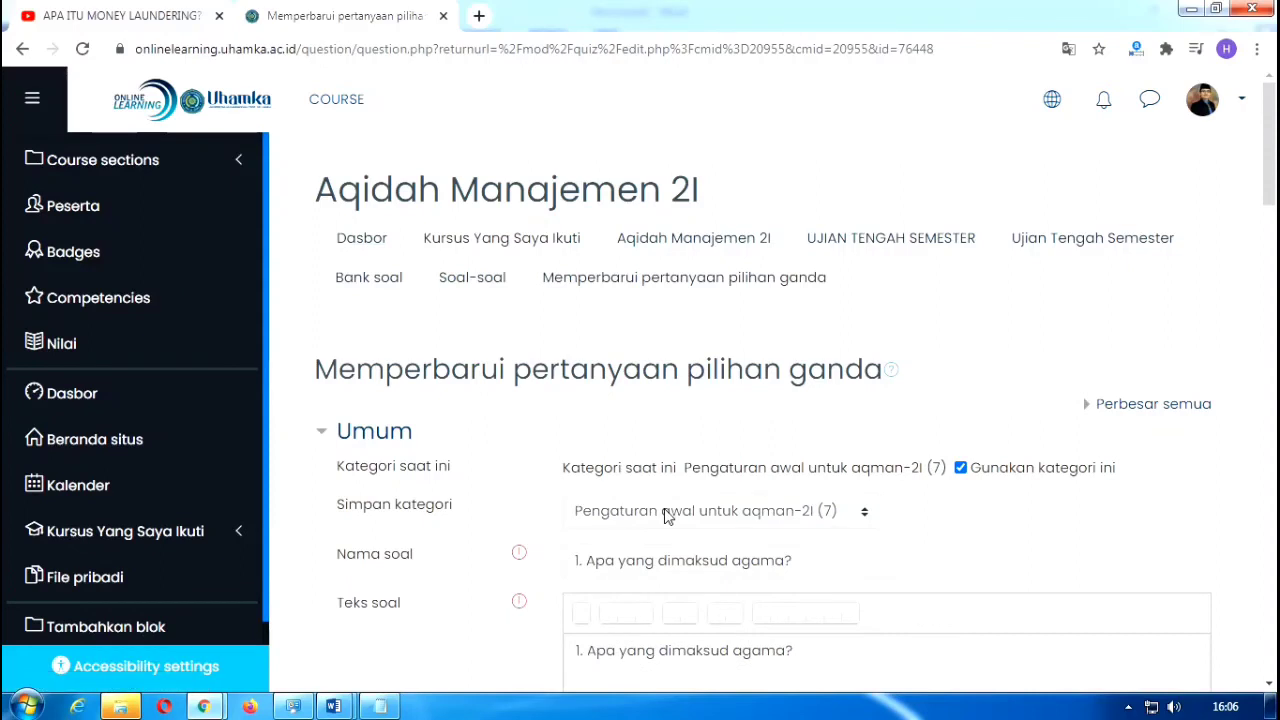
scroll(667, 514, down, 2)
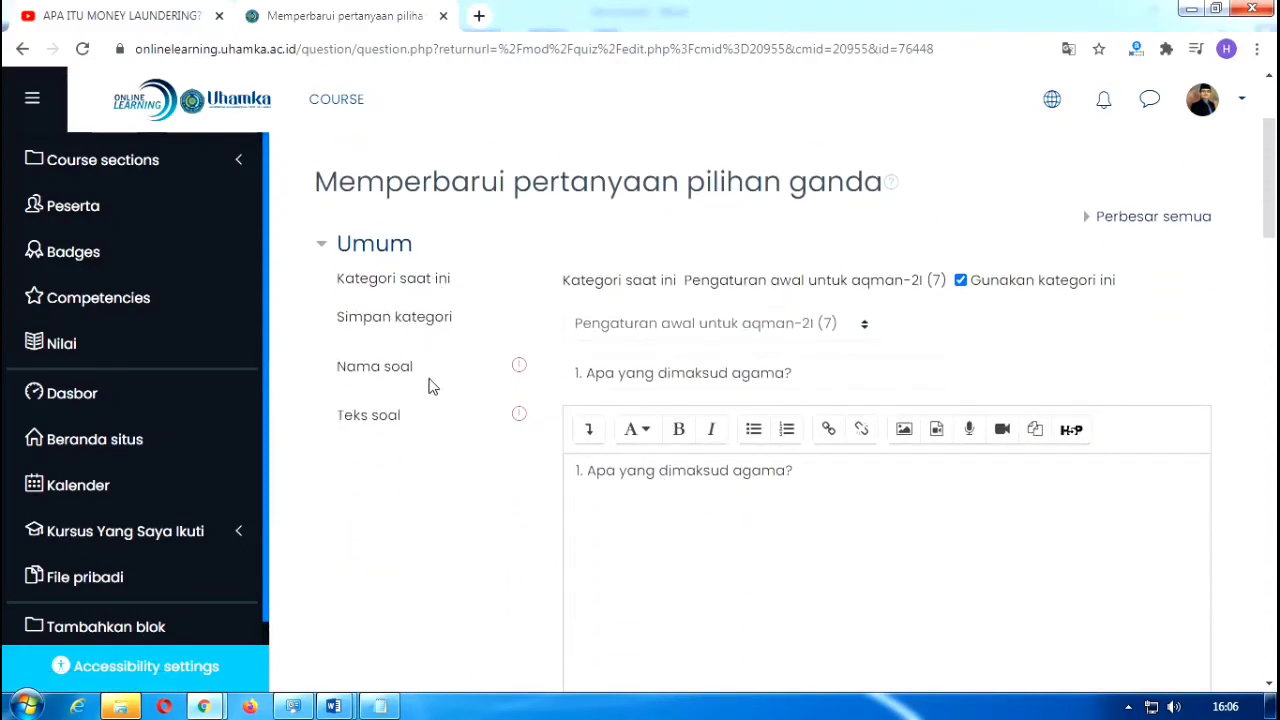
drag(835, 375, 532, 390)
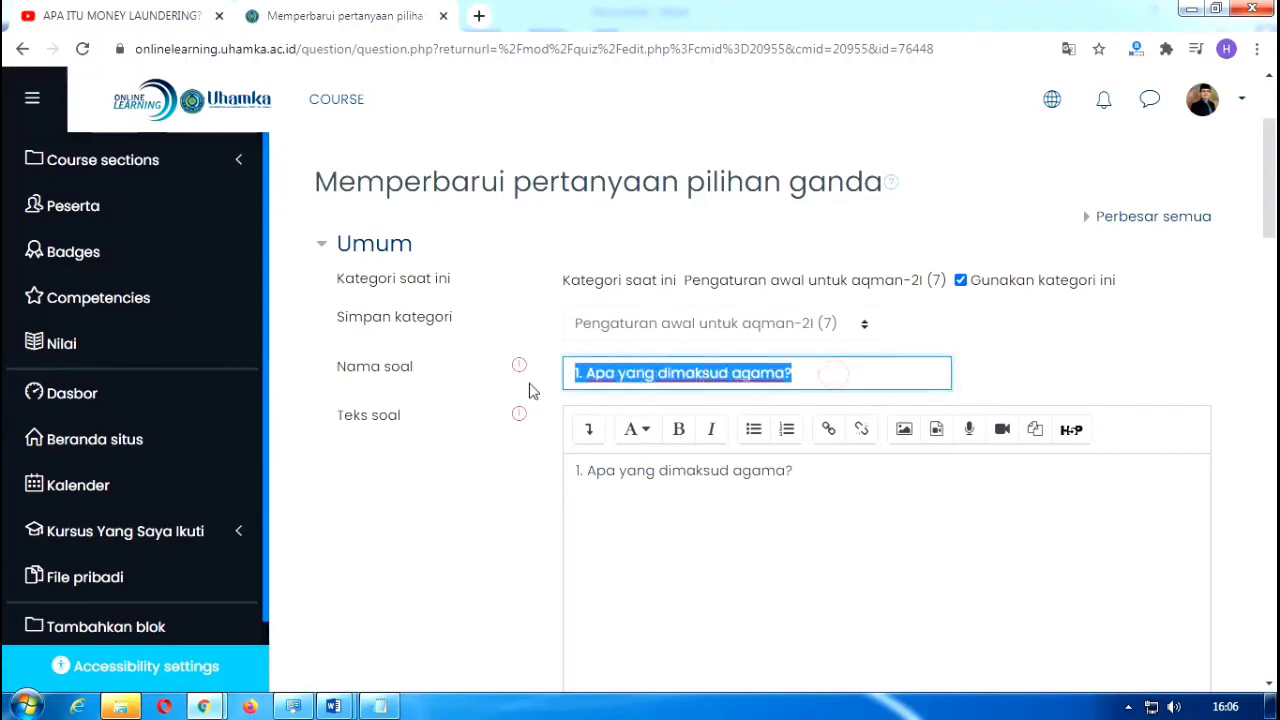
text(Soal UTS Ibadah)
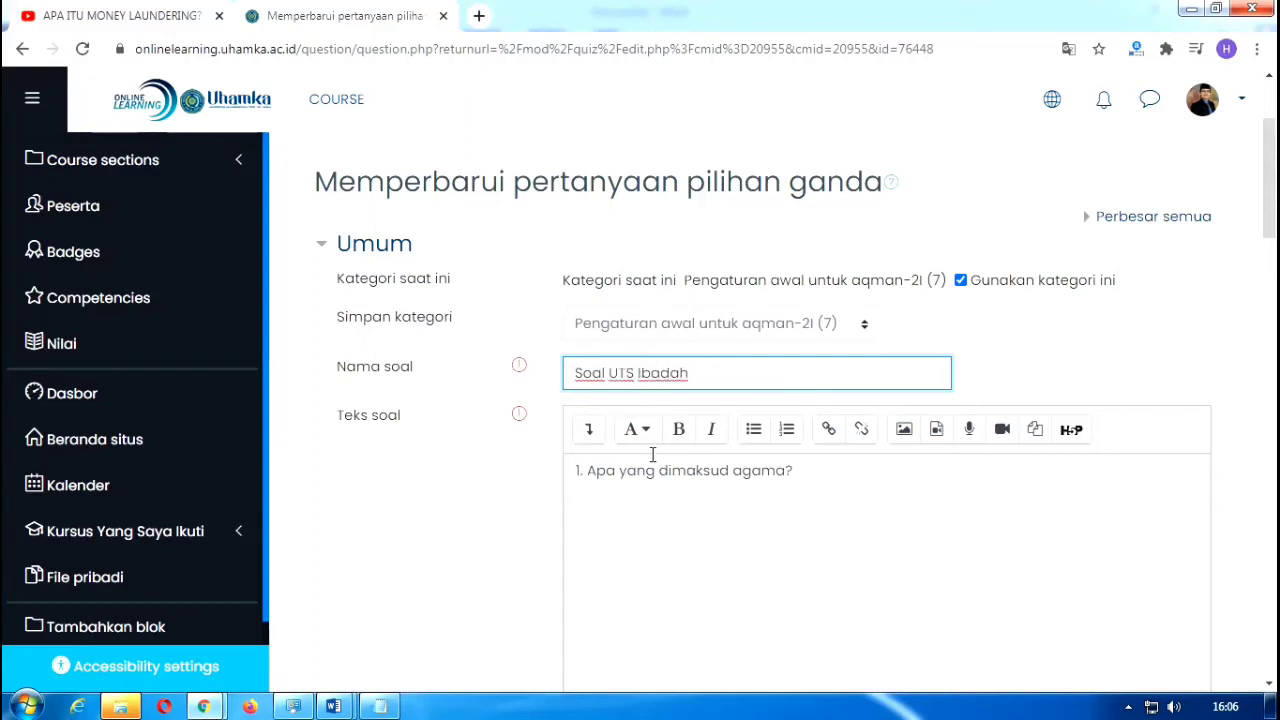
click(643, 503)
- Review the answer choices, add three more choice slots, and save the question
scroll(643, 503, down, 3)
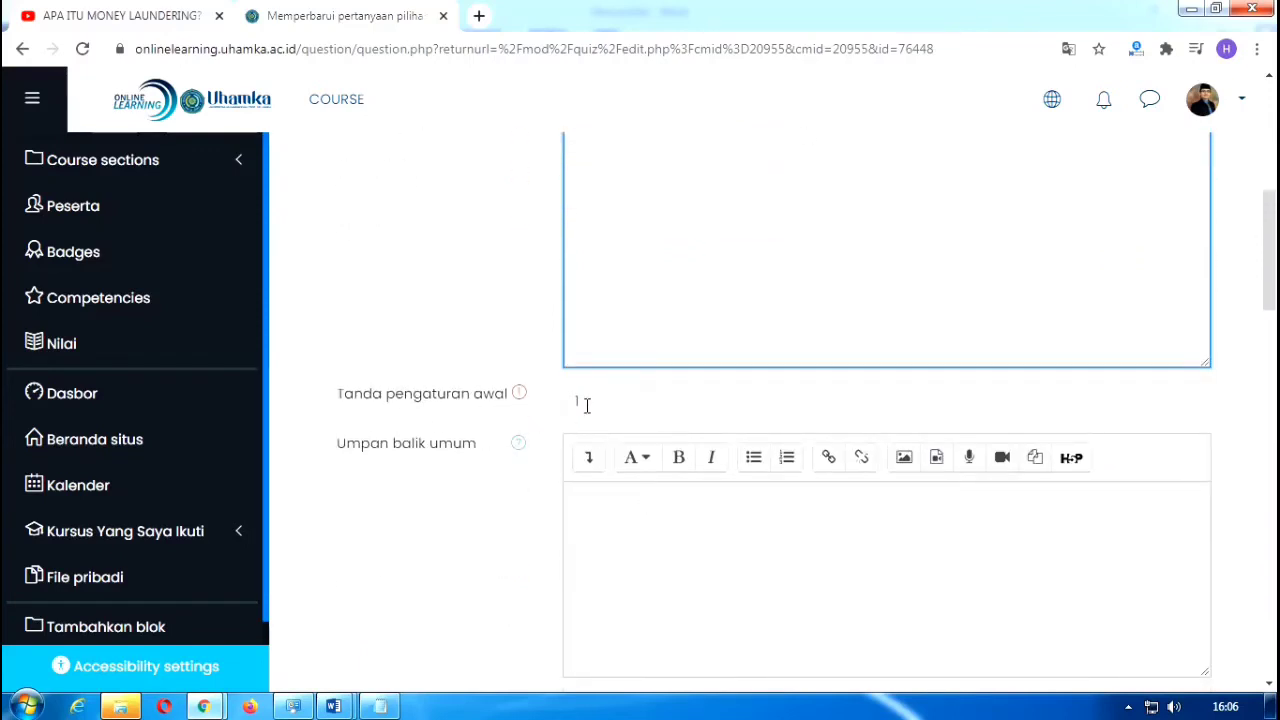
scroll(600, 380, down, 2)
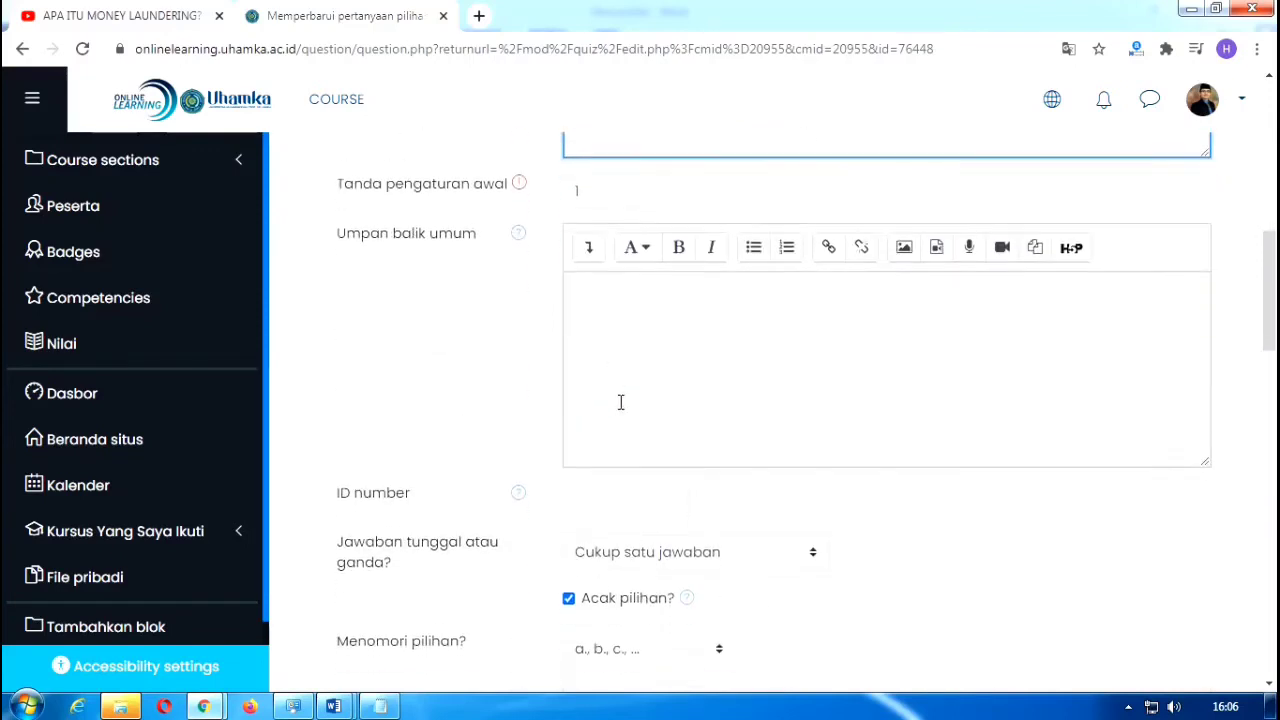
scroll(620, 400, down, 2)
scroll(624, 411, down, 2)
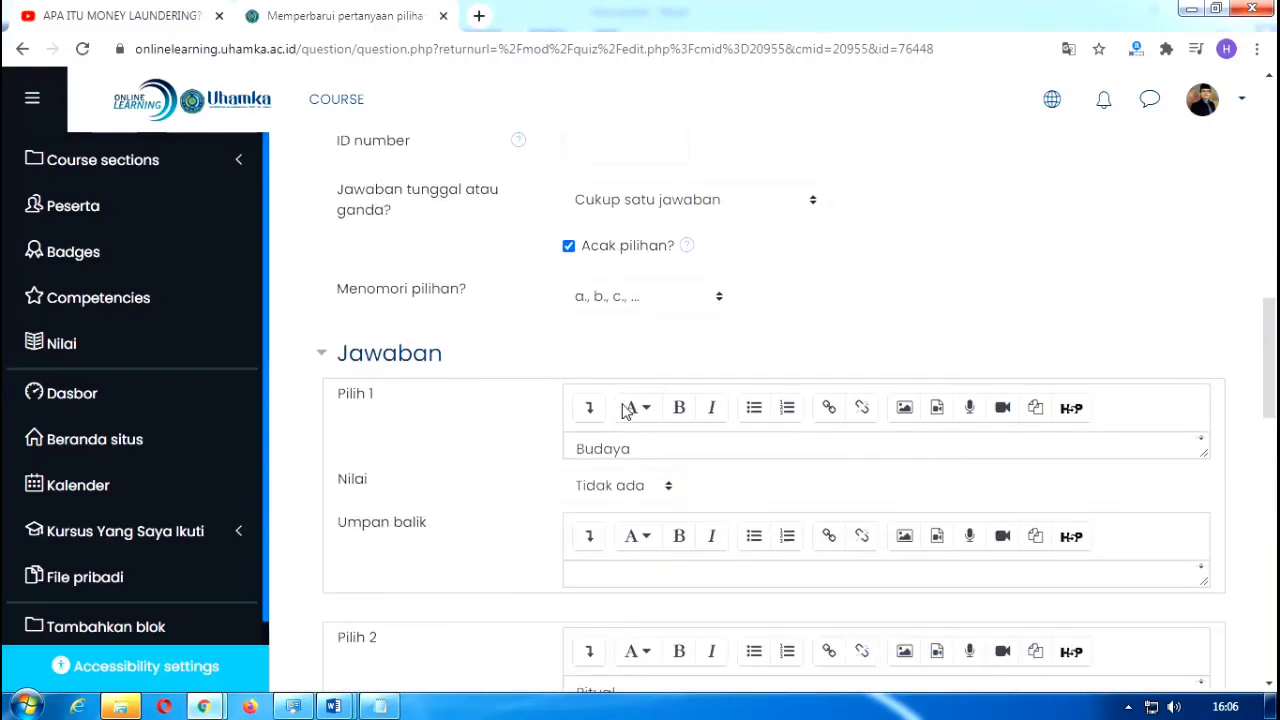
scroll(660, 440, down, 4)
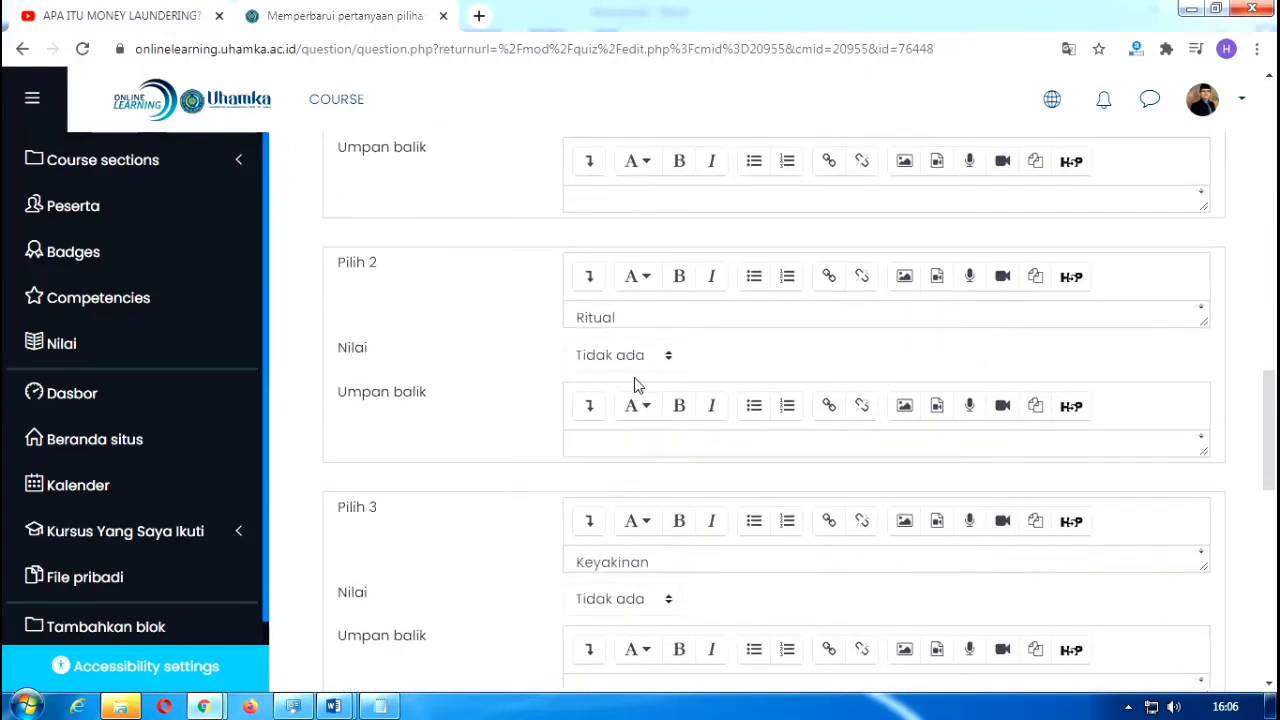
scroll(634, 385, down, 2)
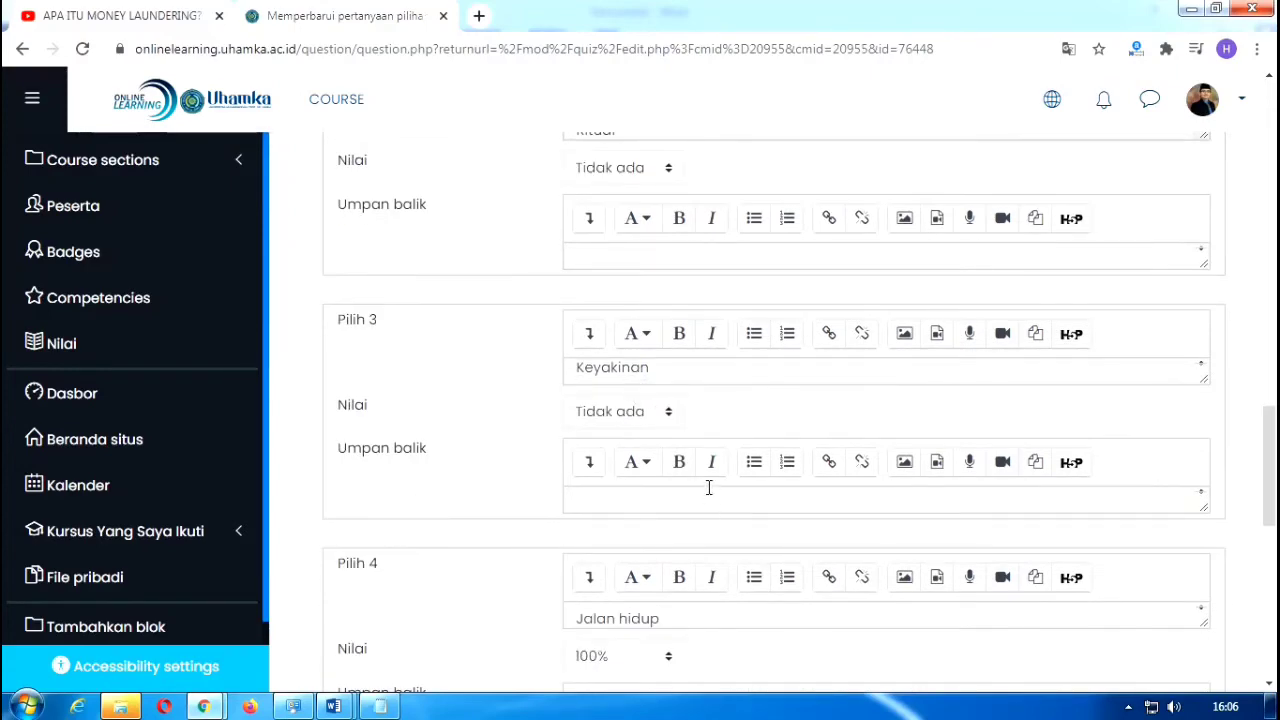
scroll(1176, 445, down, 5)
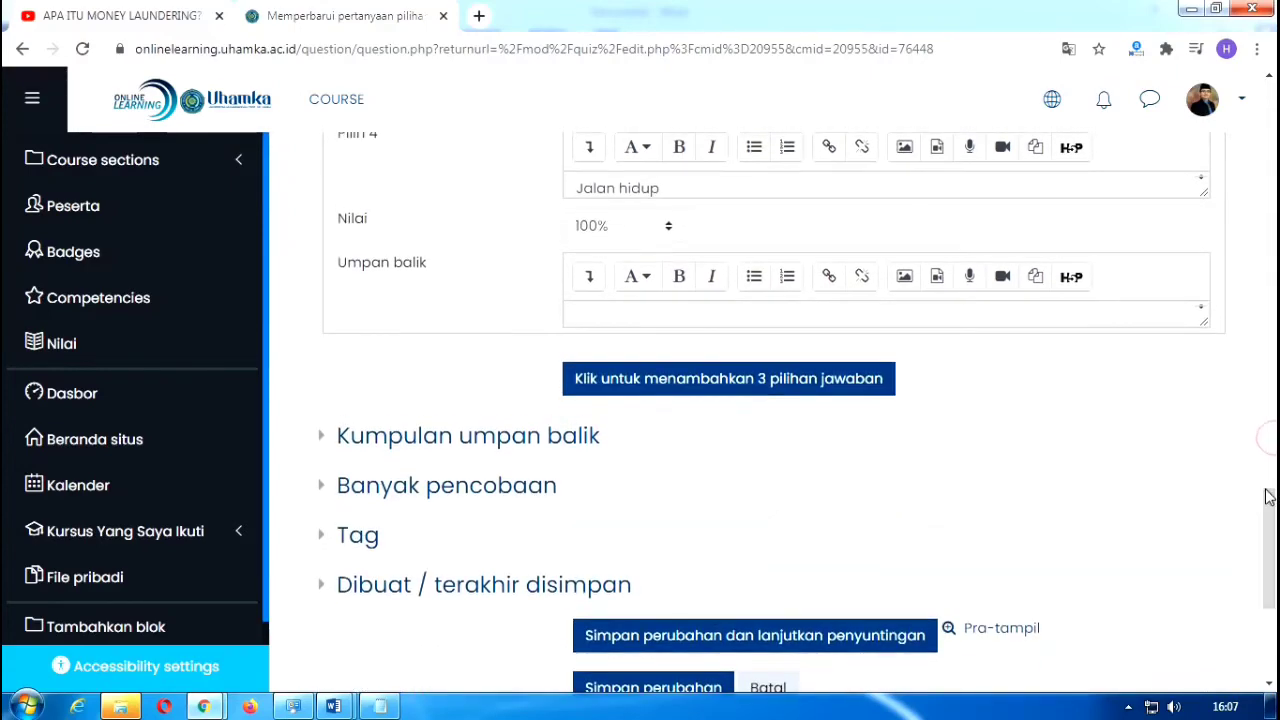
scroll(808, 251, up, 2)
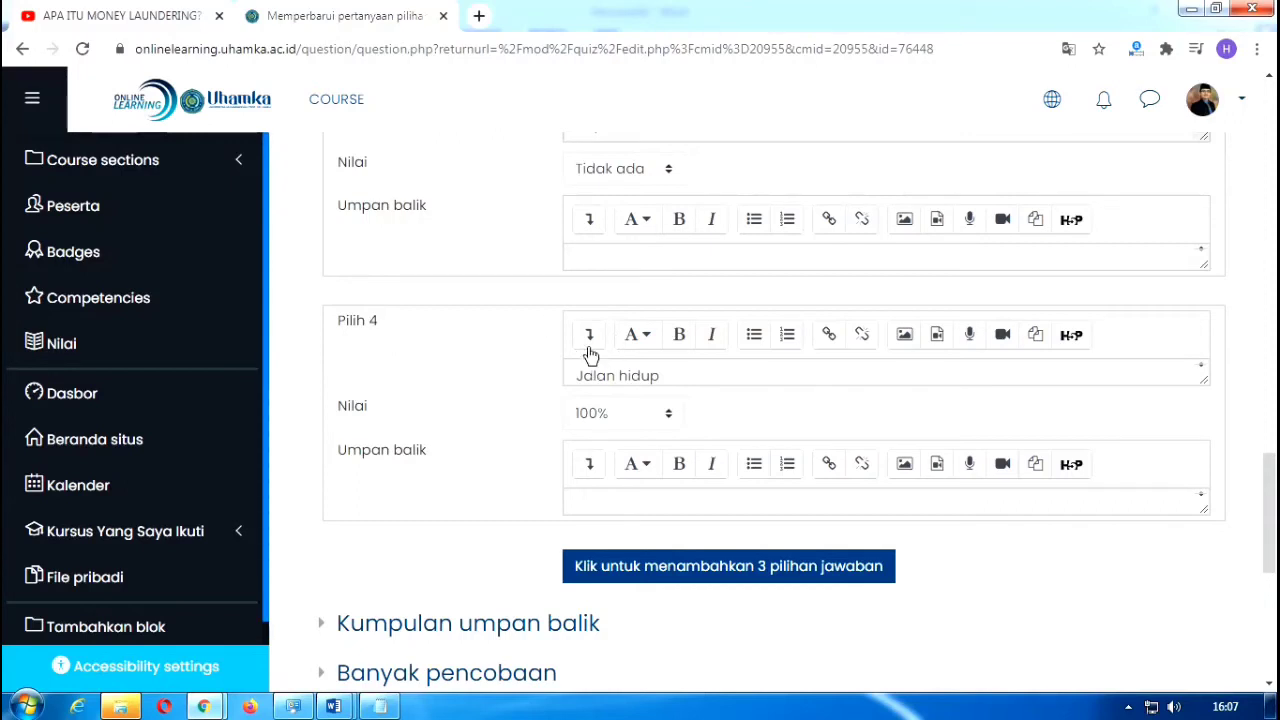
scroll(630, 412, up, 2)
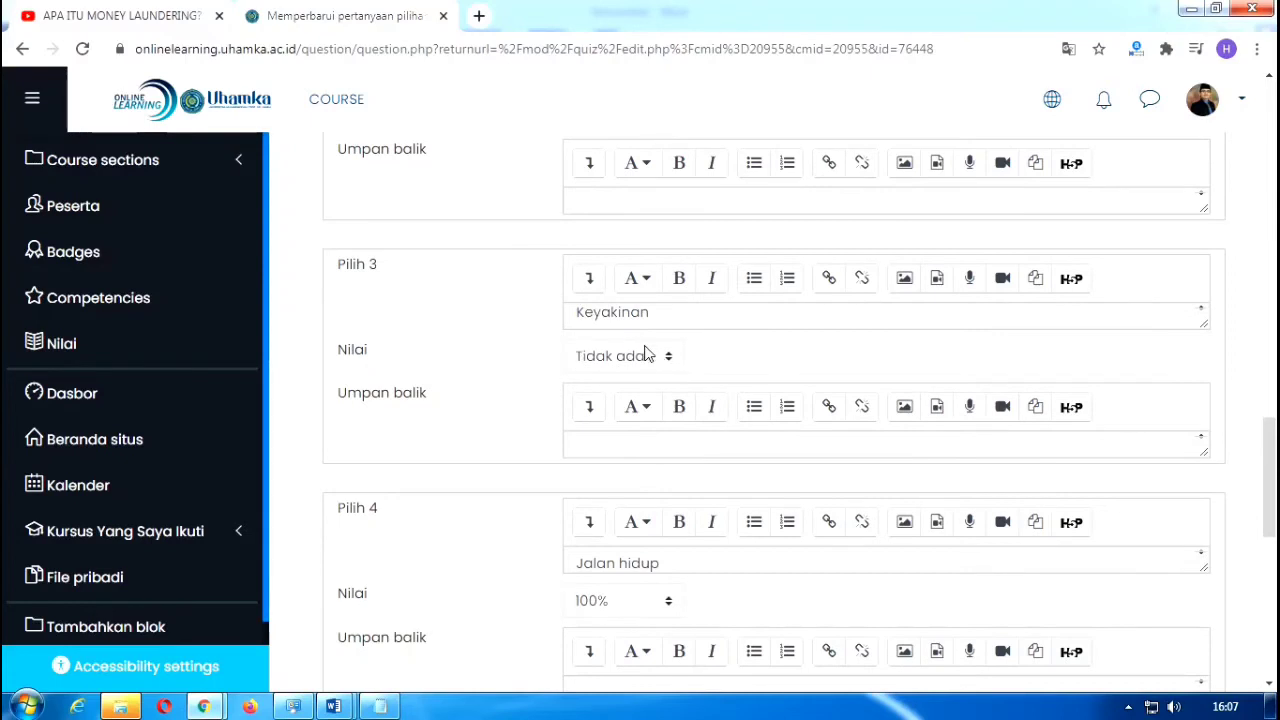
scroll(648, 354, down, 1)
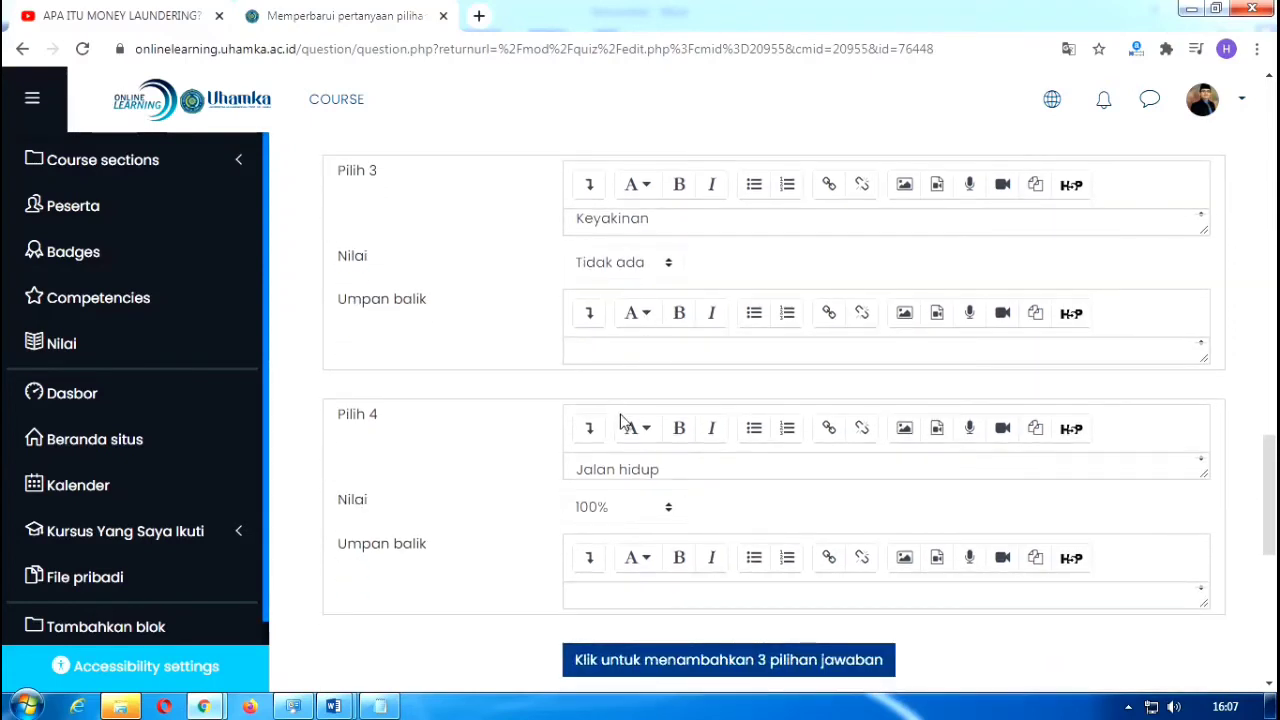
scroll(622, 430, down, 1)
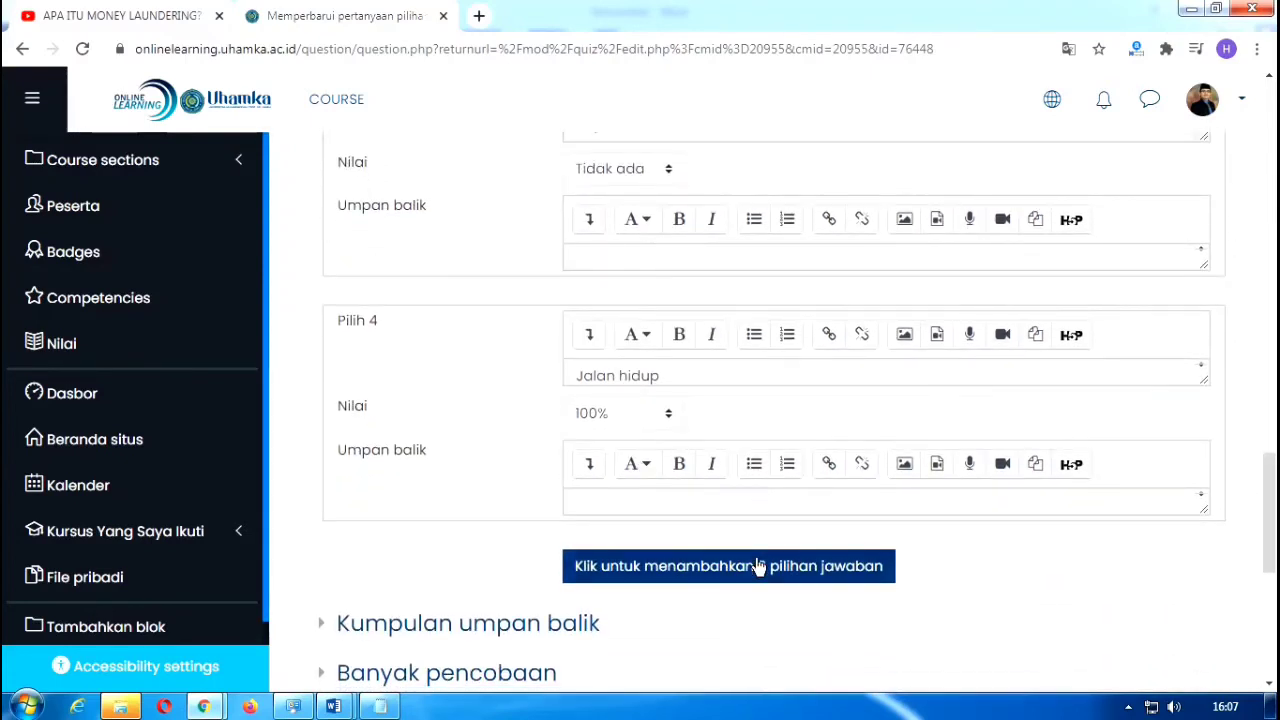
click(758, 567)
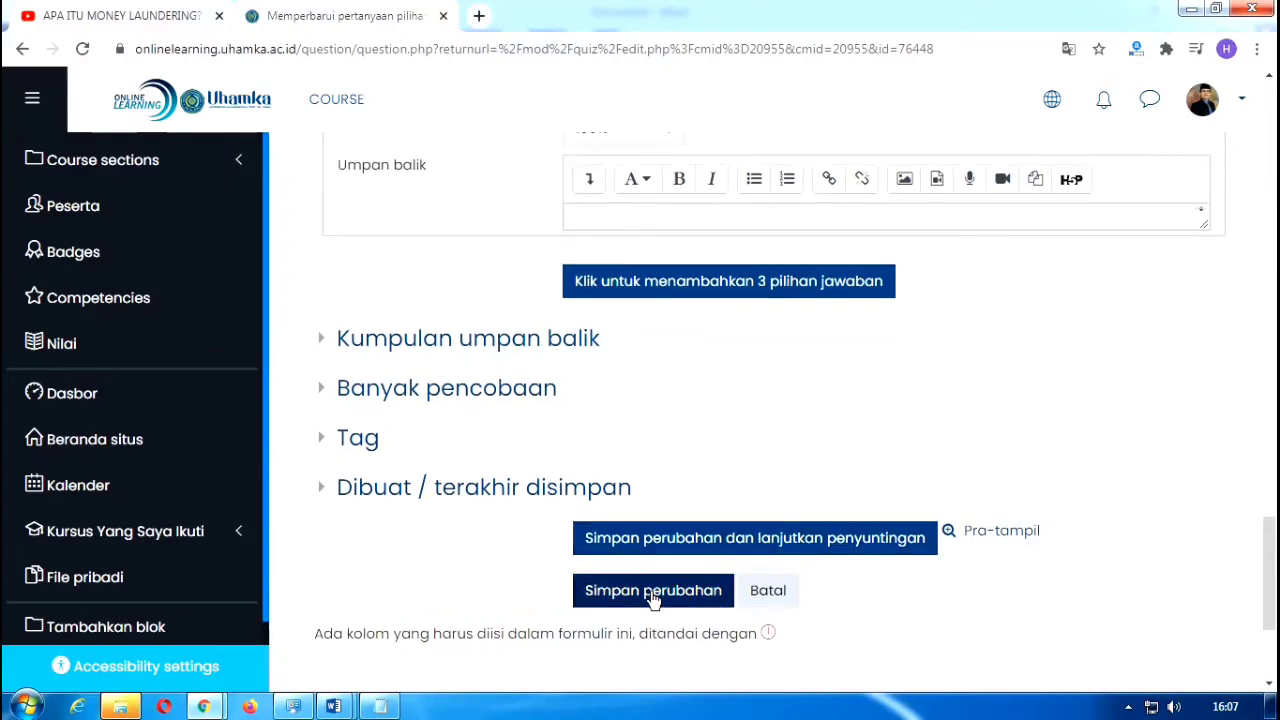
click(652, 592)
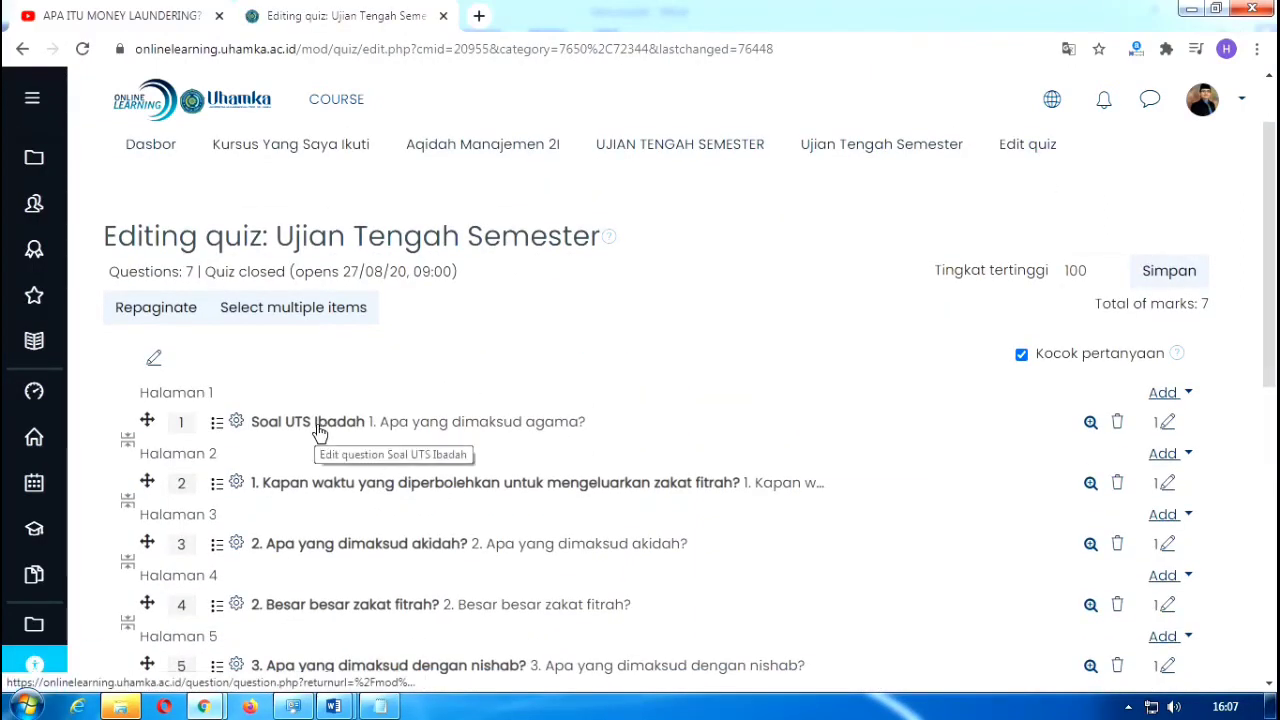
- Change question 2's Nama soal, the zakat fitrah timing question, to 'Soal UTS Ibadah' and save
click(314, 486)
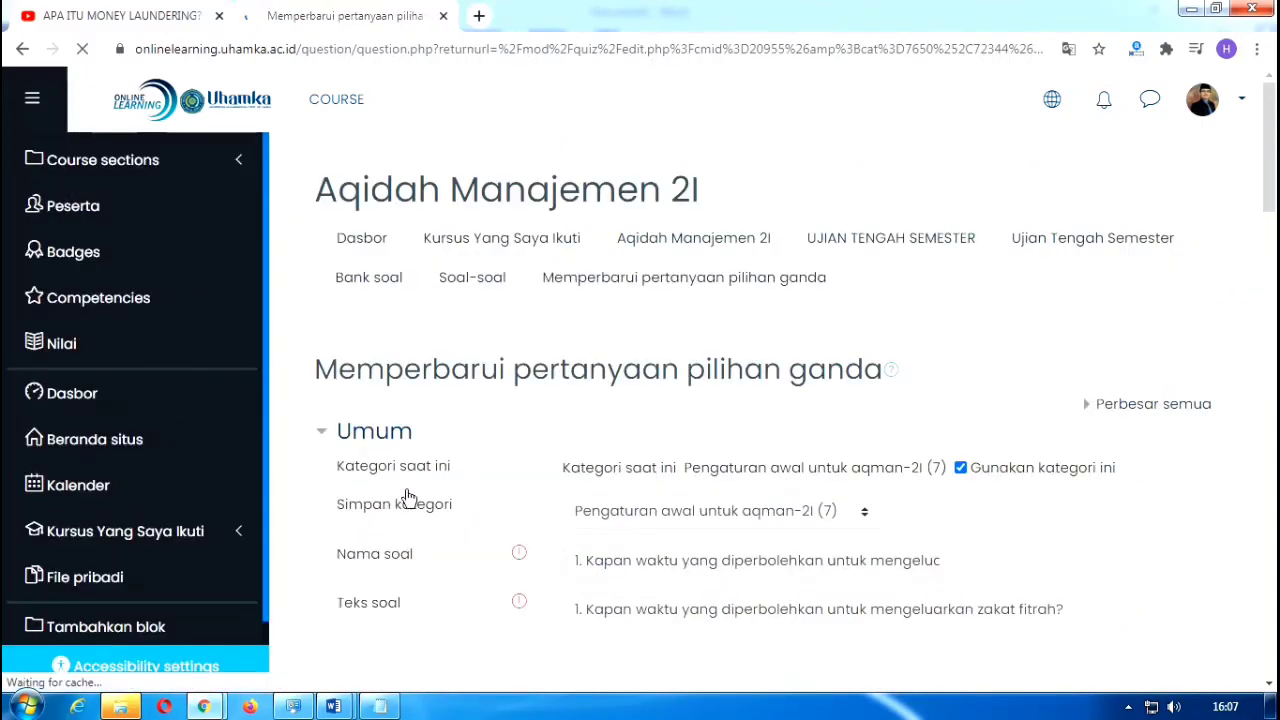
drag(576, 559, 1005, 550)
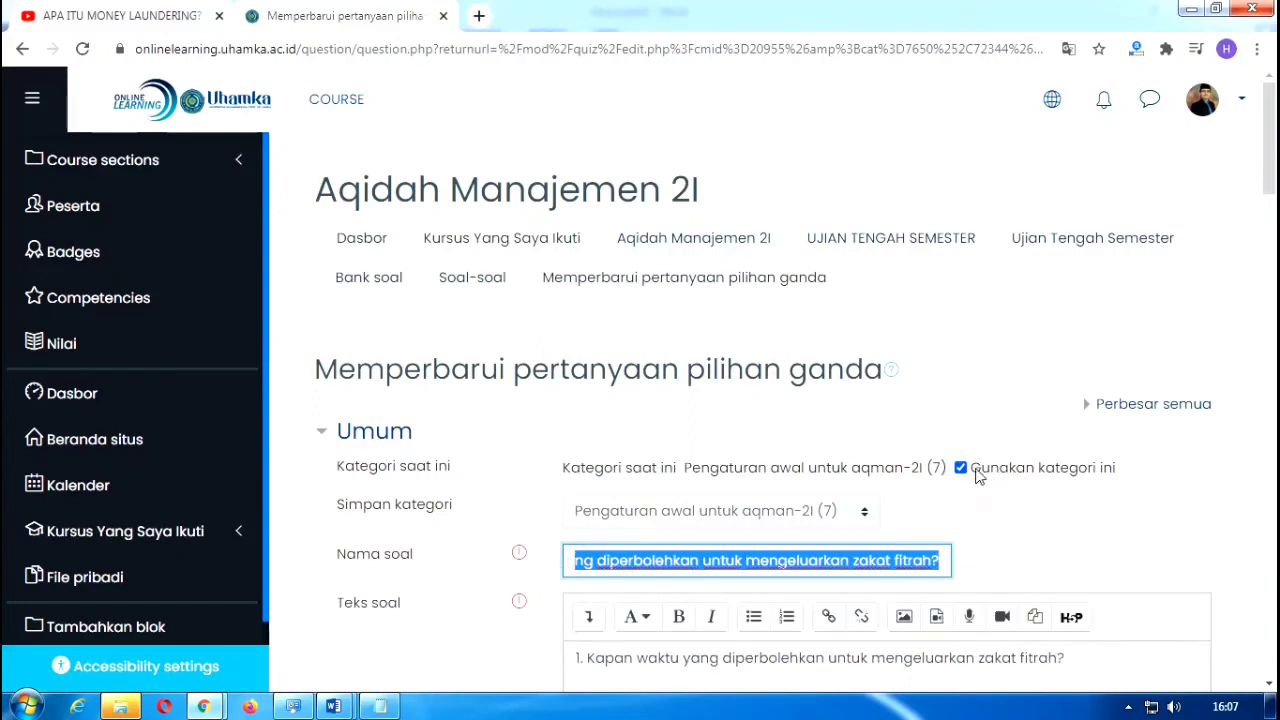
text(Soal UTS I)
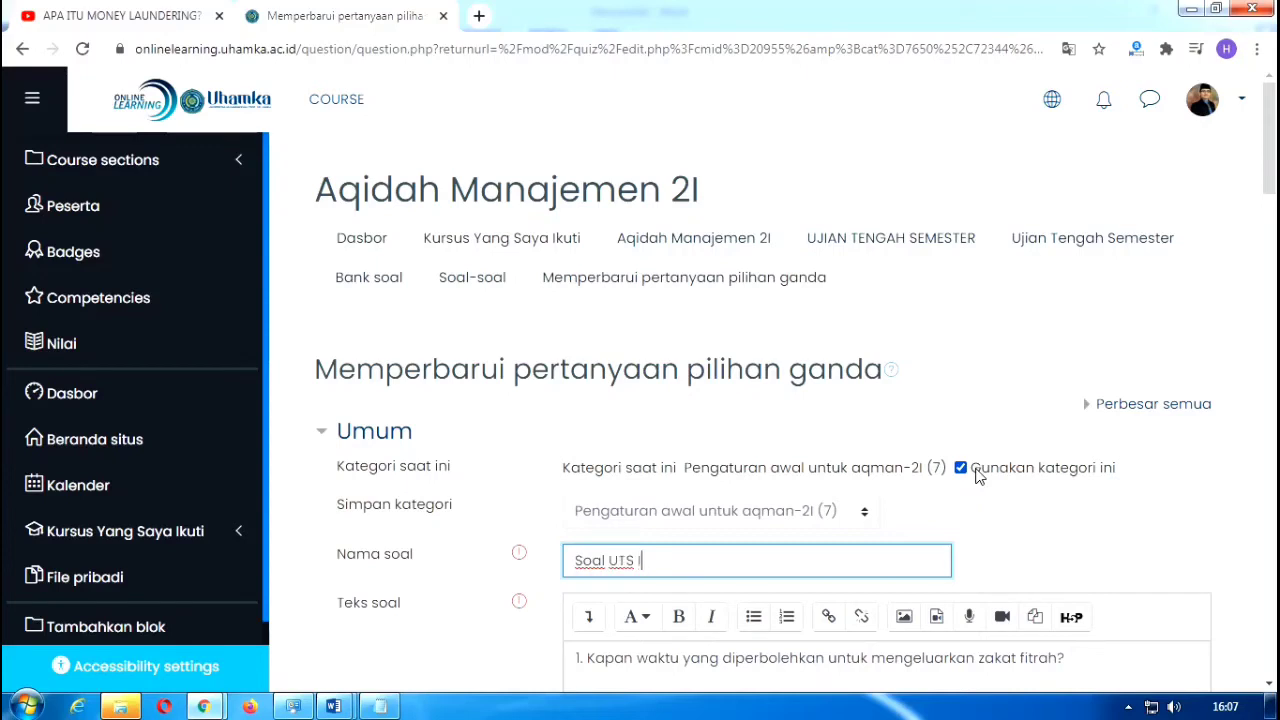
text(ah)
scroll(1130, 505, down, 10)
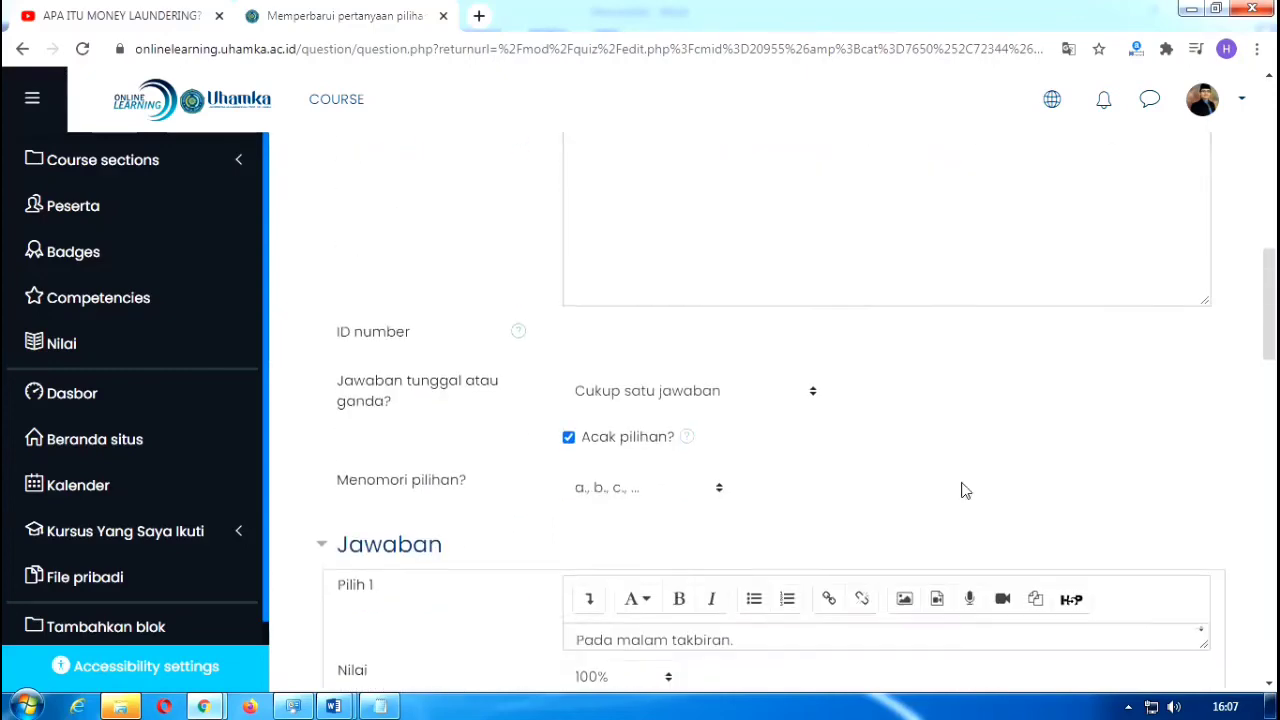
scroll(806, 514, down, 15)
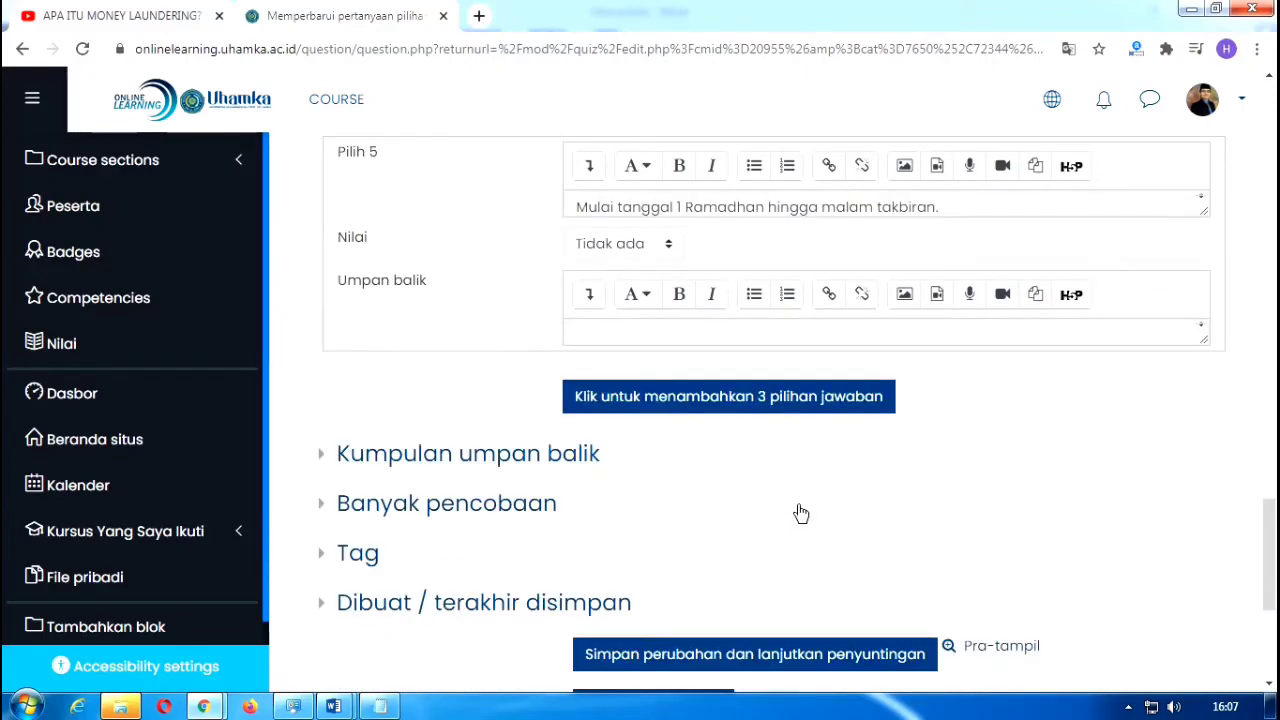
click(668, 340)
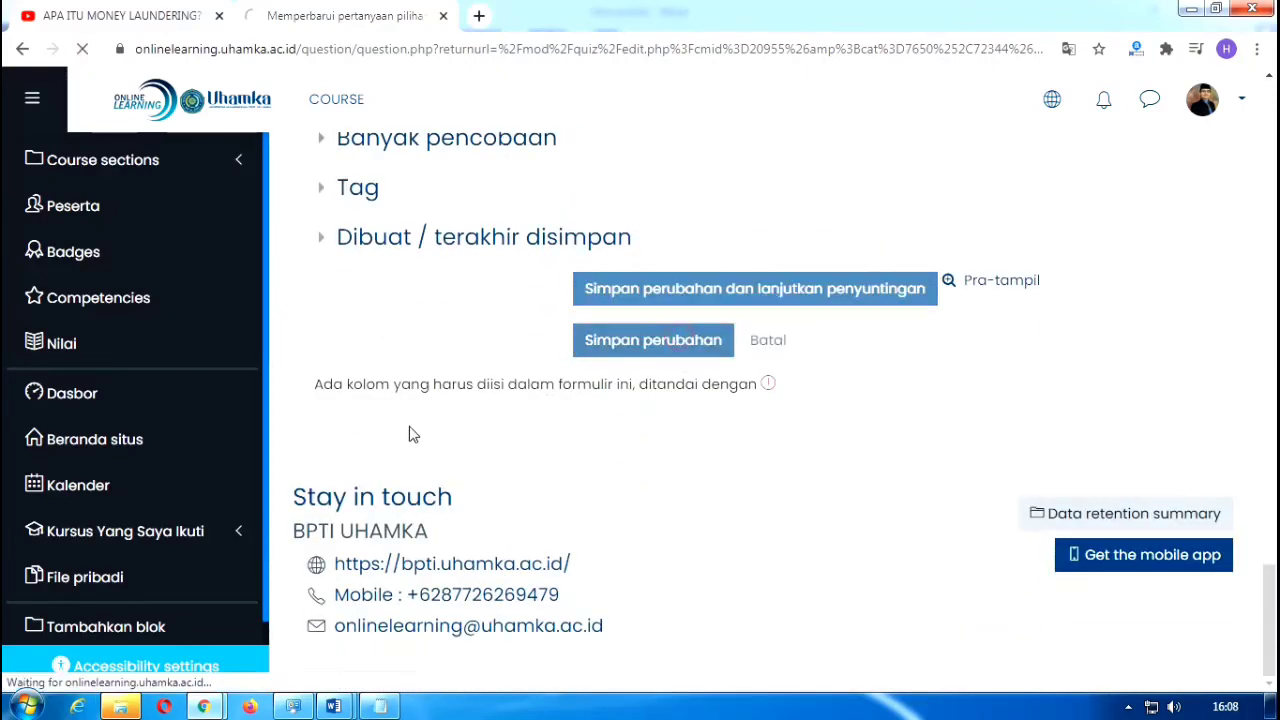
scroll(413, 431, down, 2)
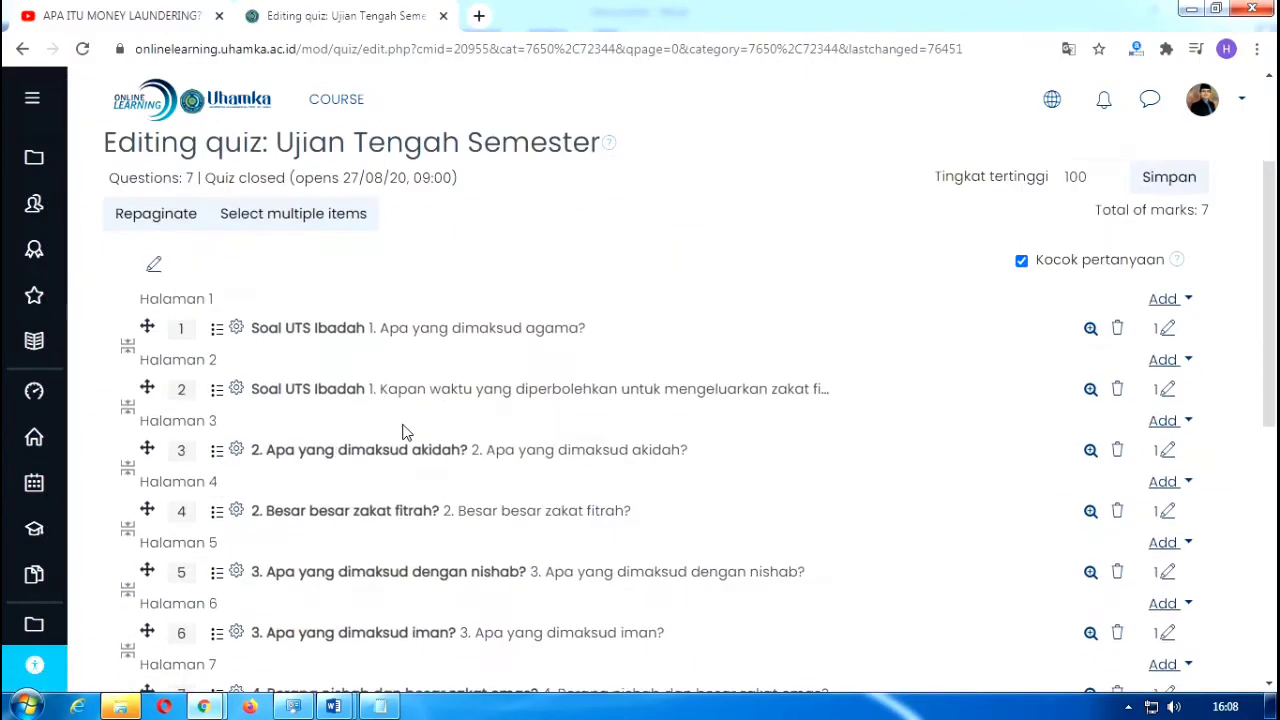
- Change question 3's name, '2. Apa yang dimaksud akidah?', to 'Soal UTS Ibadah' and save
click(345, 452)
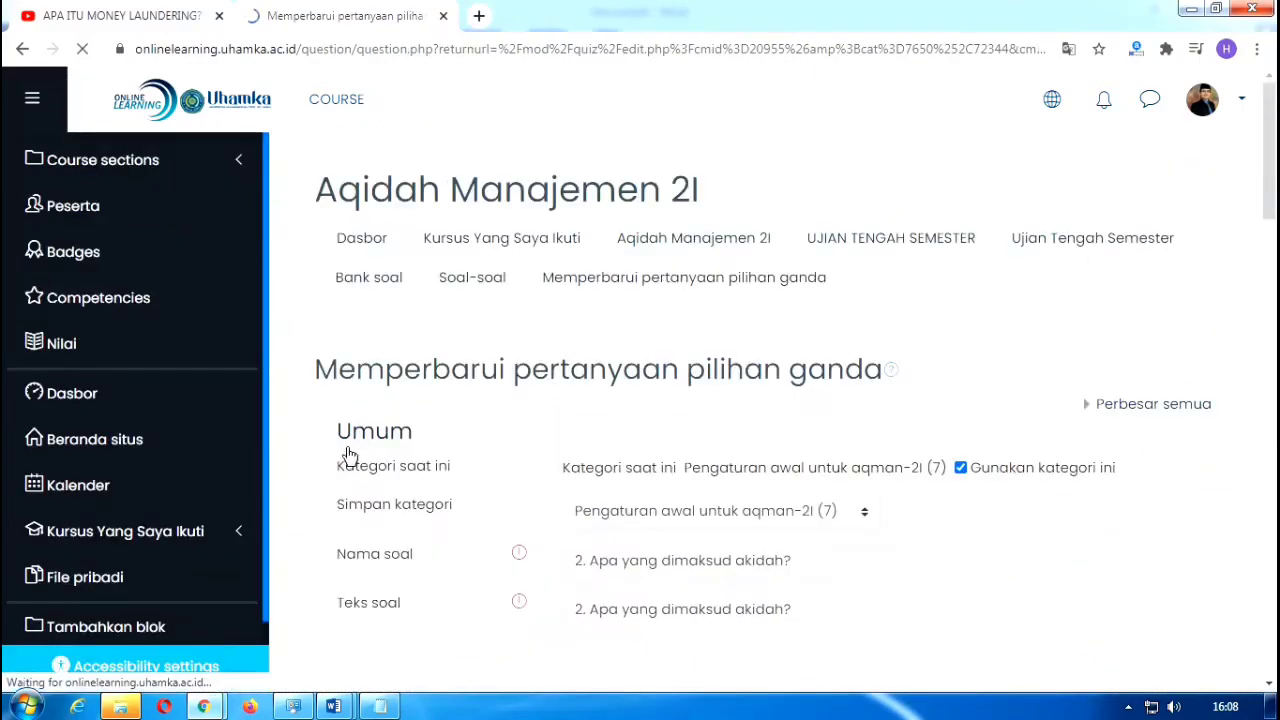
scroll(714, 531, down, 2)
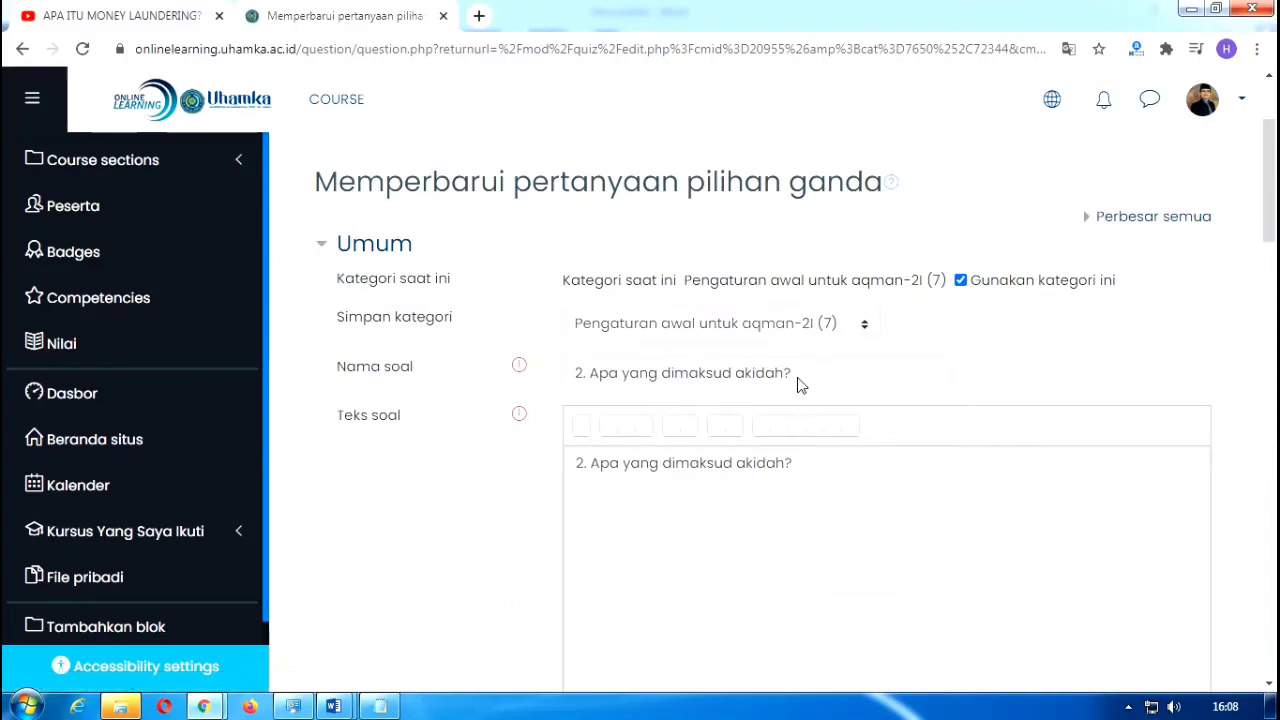
drag(804, 371, 575, 368)
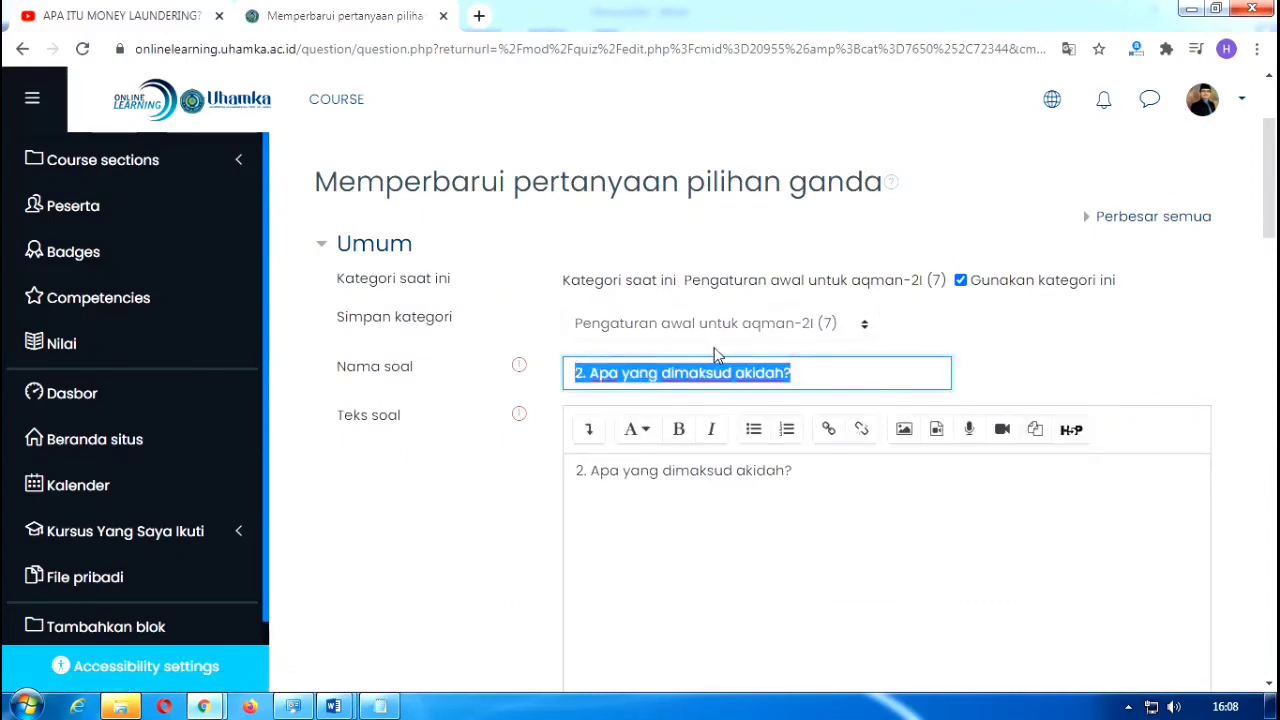
text(Soal UT)
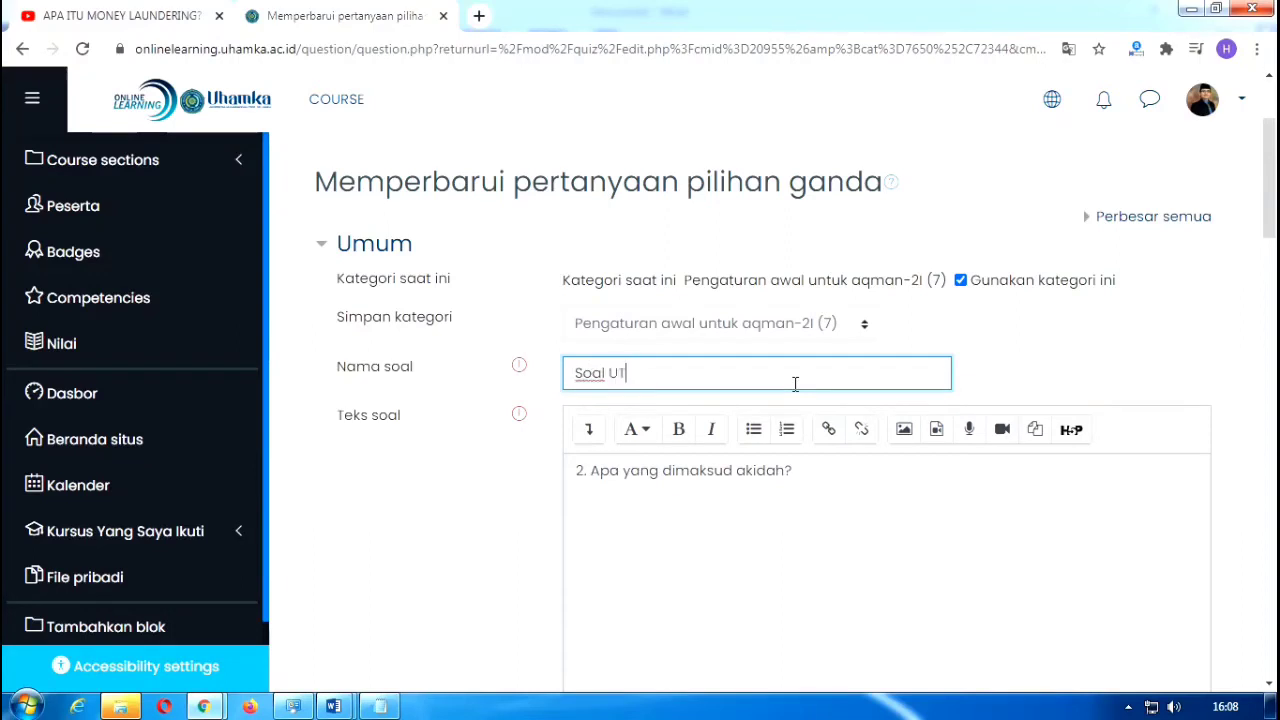
text(S Ibadah)
scroll(810, 495, down, 15)
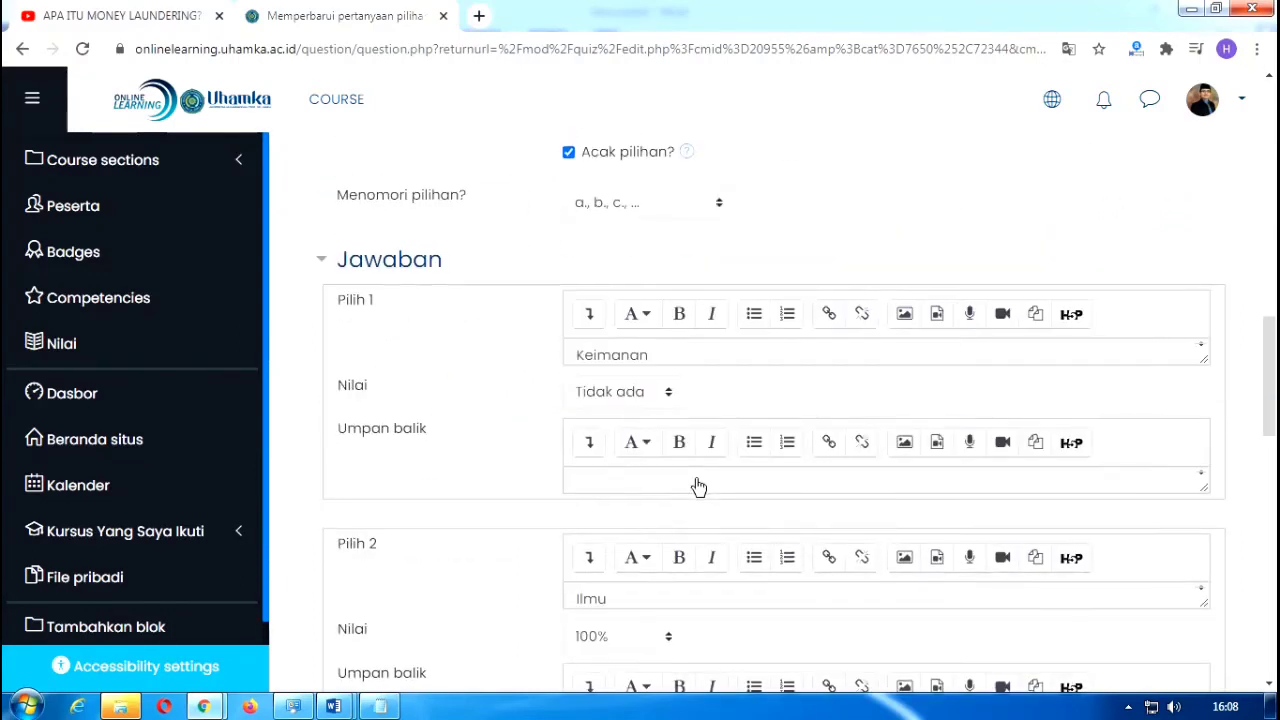
scroll(1183, 423, down, 9)
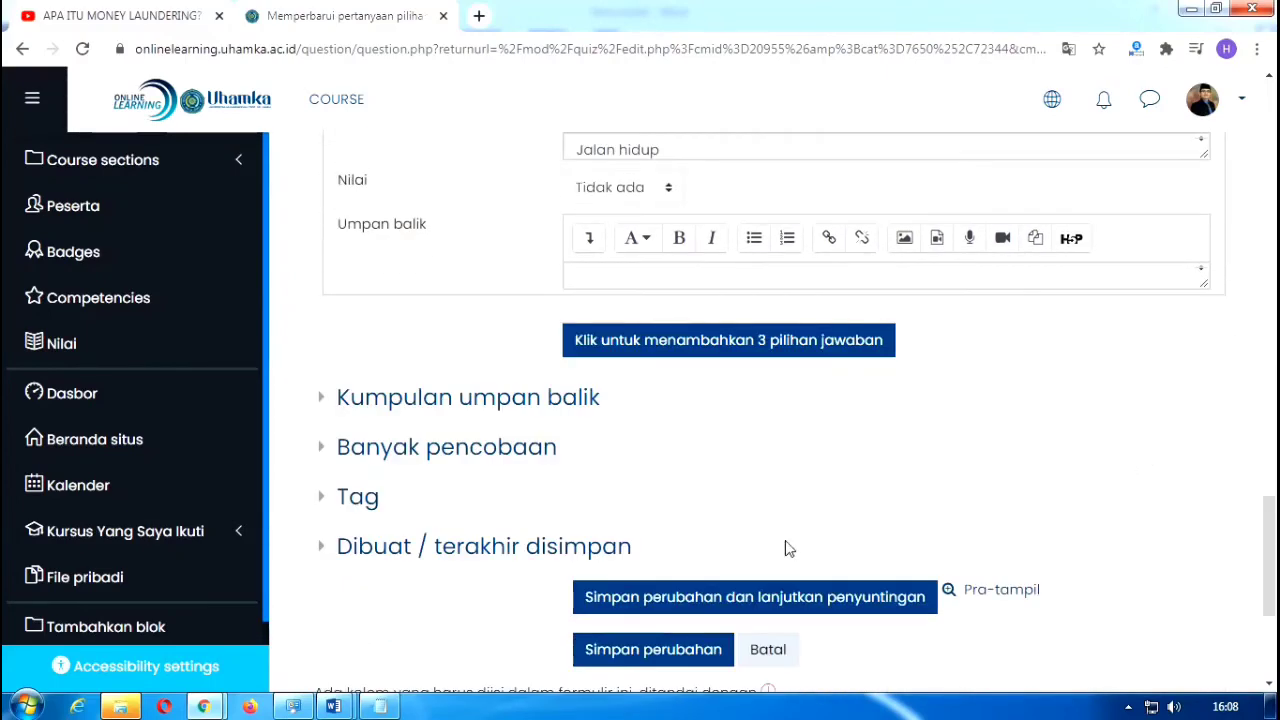
click(679, 648)
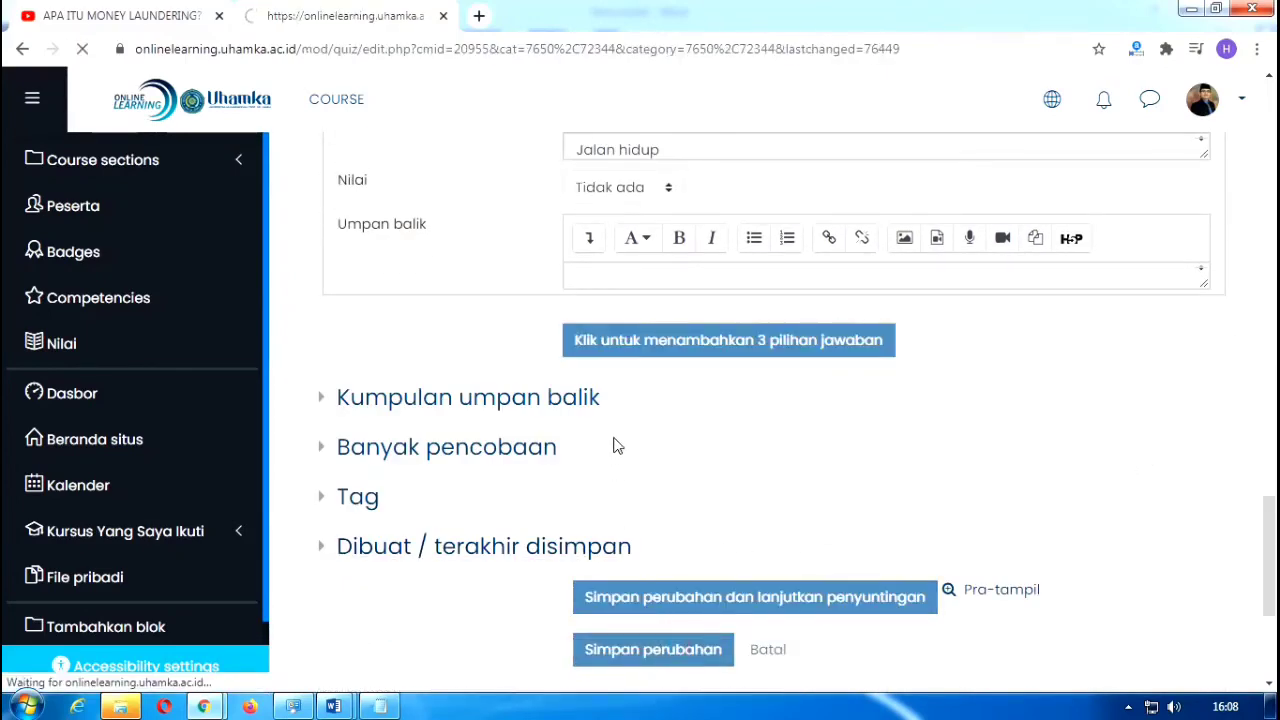
scroll(617, 446, down, 4)
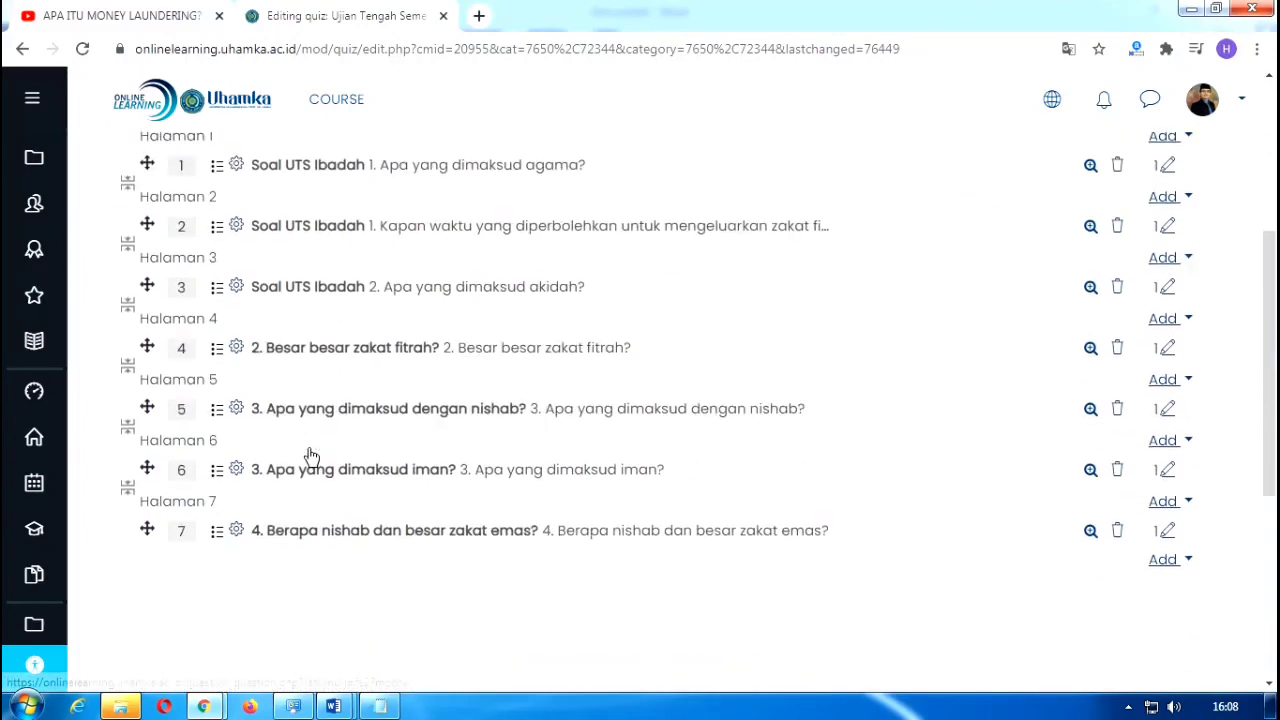
- Change question 4's name, '2. Besar besar zakat fitrah?', to 'Soal UTS Ibadah' and save
click(292, 326)
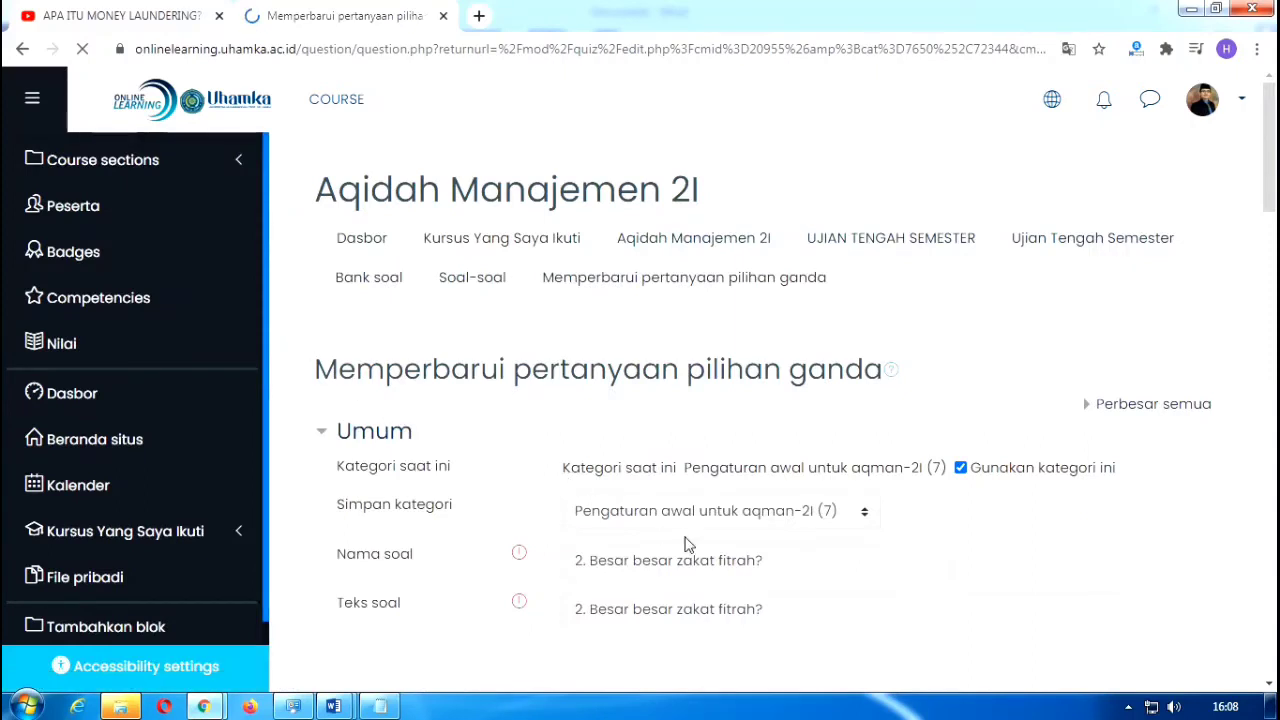
scroll(800, 560, down, 2)
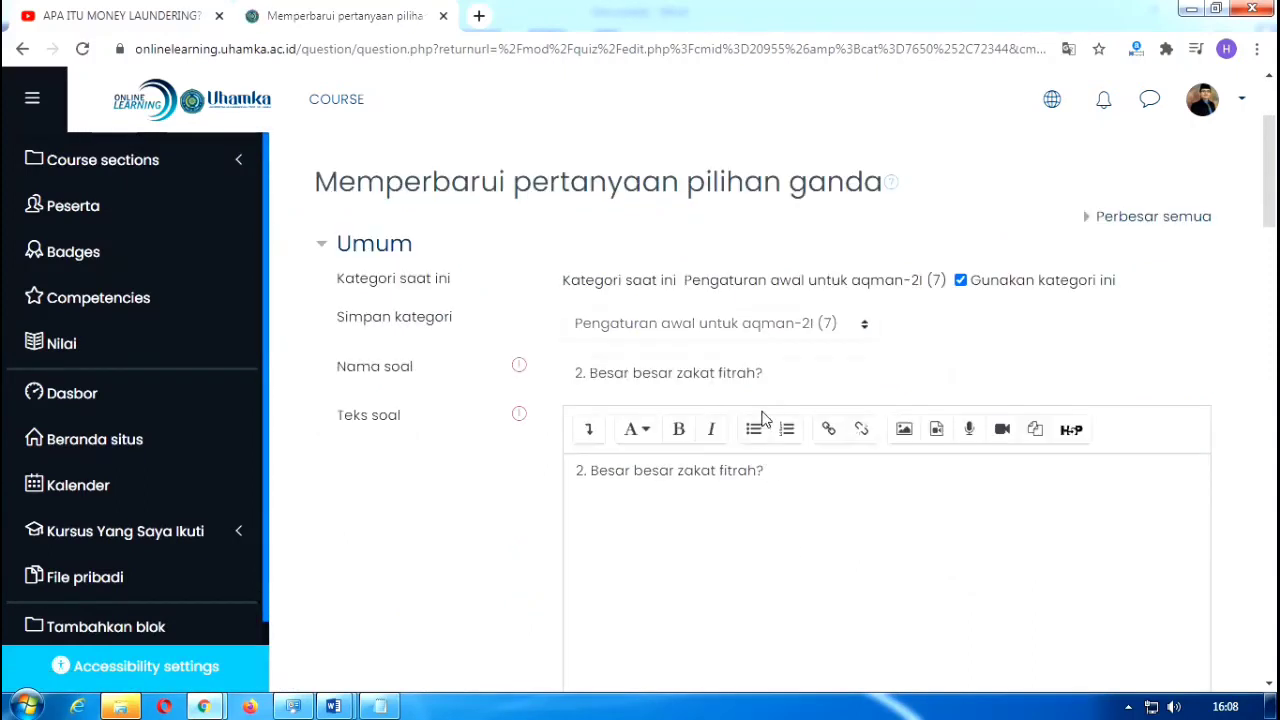
triple_click(794, 372)
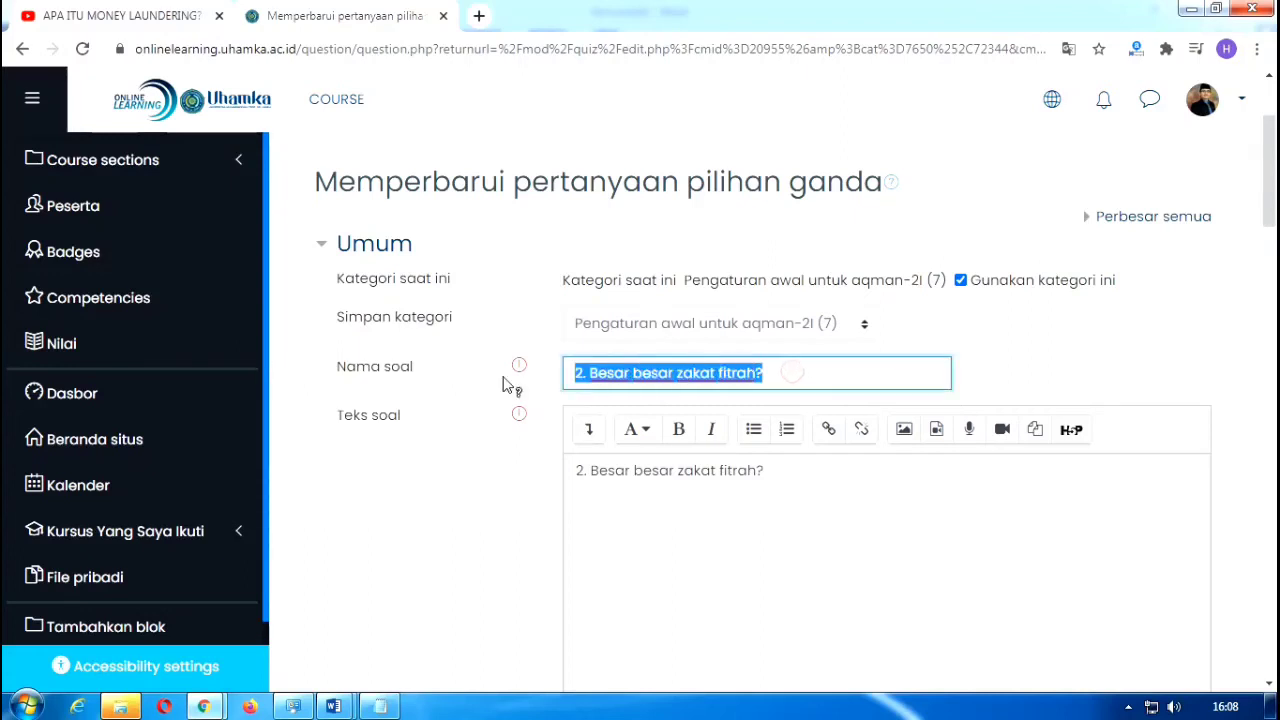
text(Soal UTS)
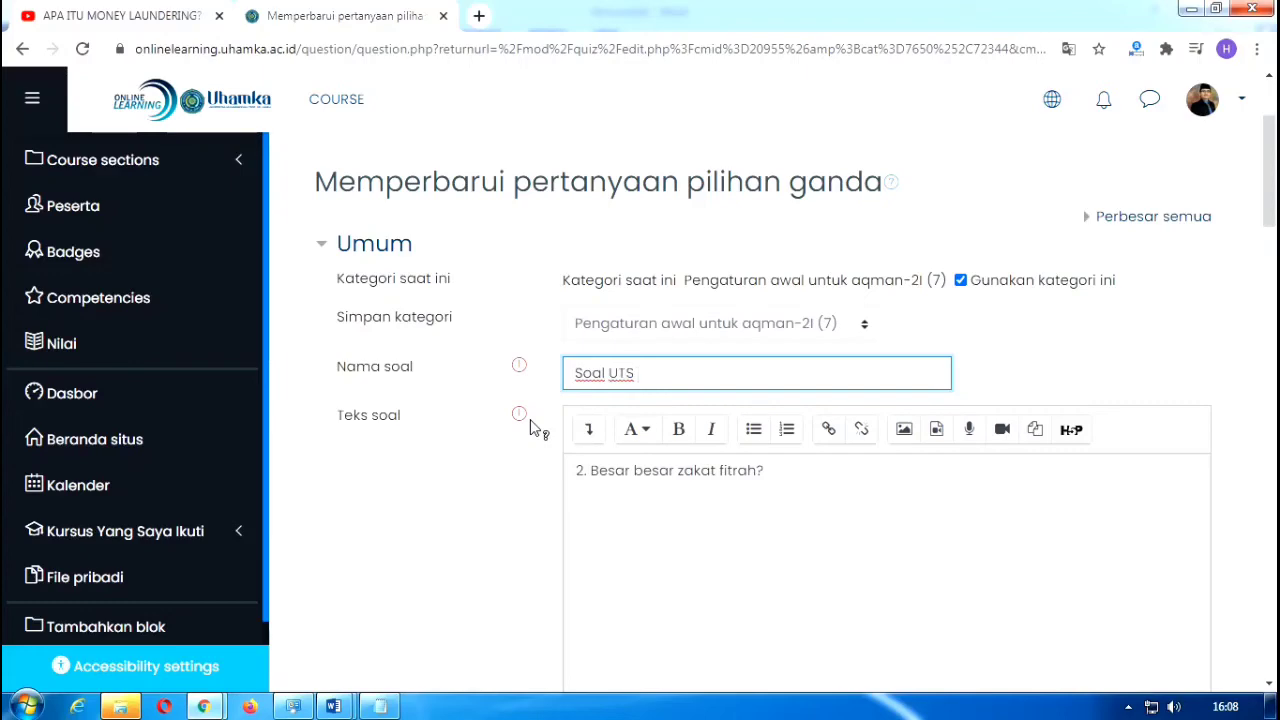
text( Ibadah)
scroll(980, 486, down, 6)
scroll(694, 517, down, 15)
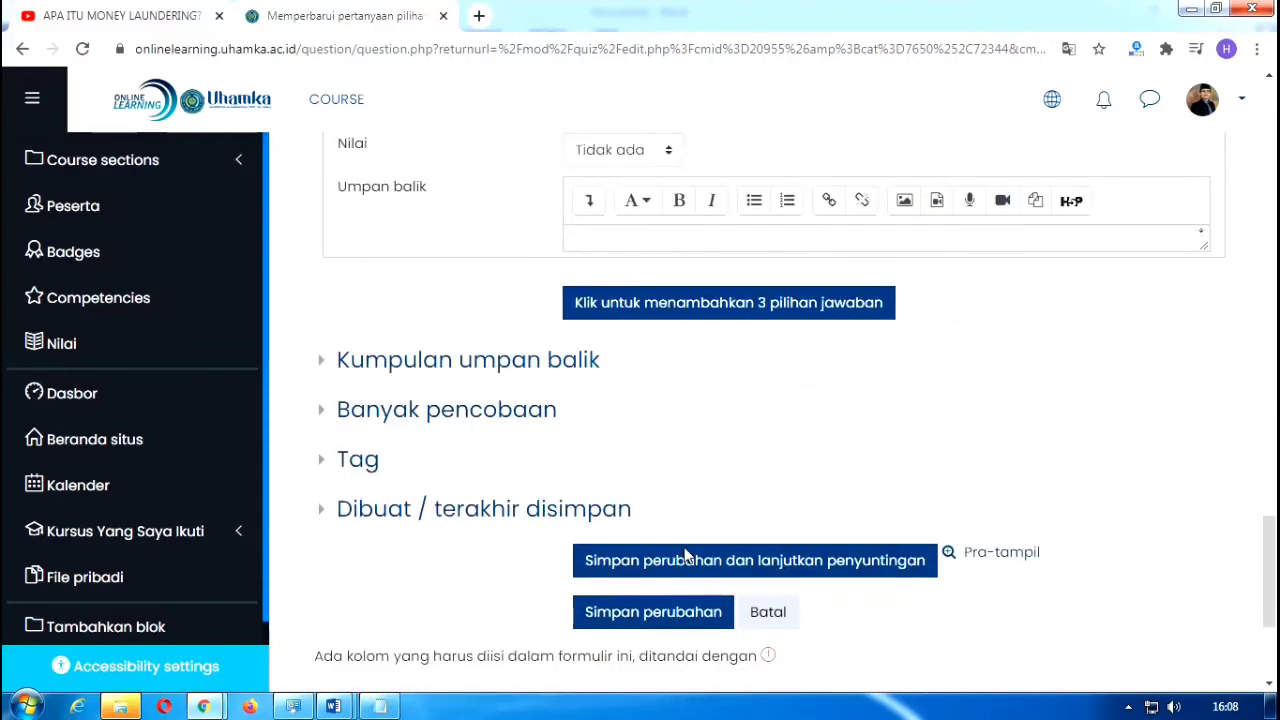
click(665, 610)
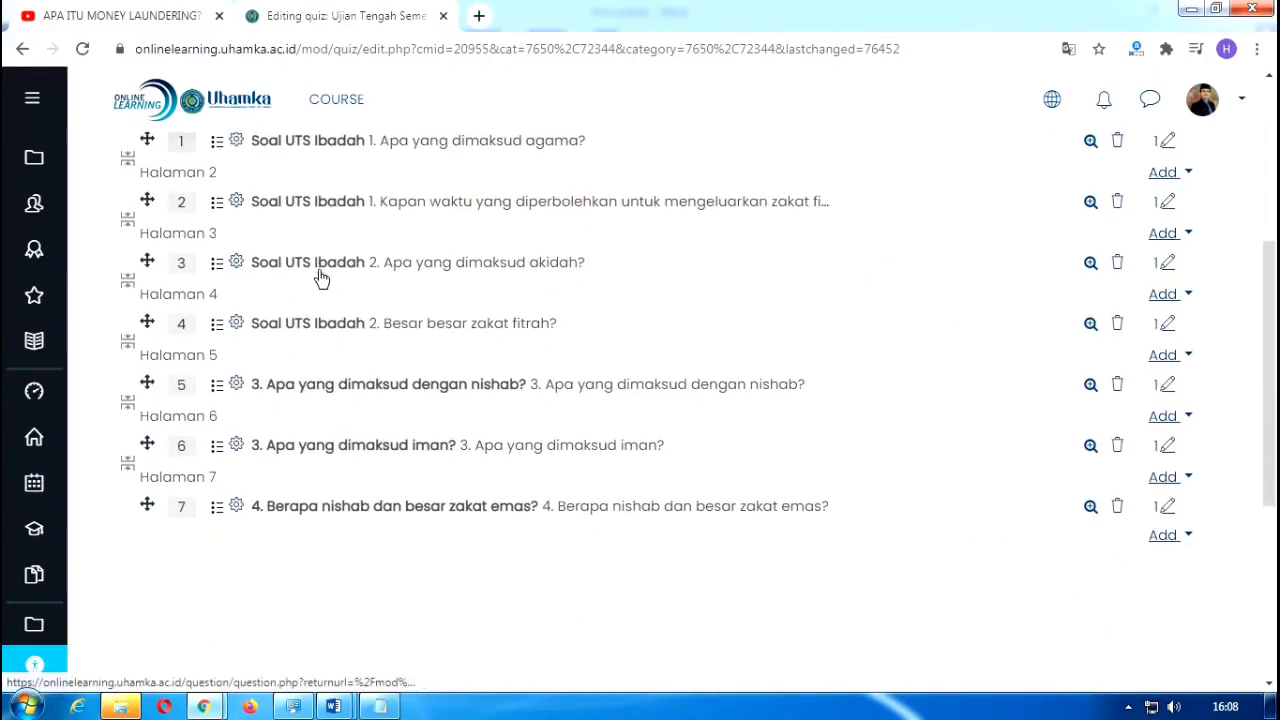
- Rename question 5, '3. Apa yang dimaksud dengan nishab?', to 'Soal UTS Ibadah' and save it
click(350, 390)
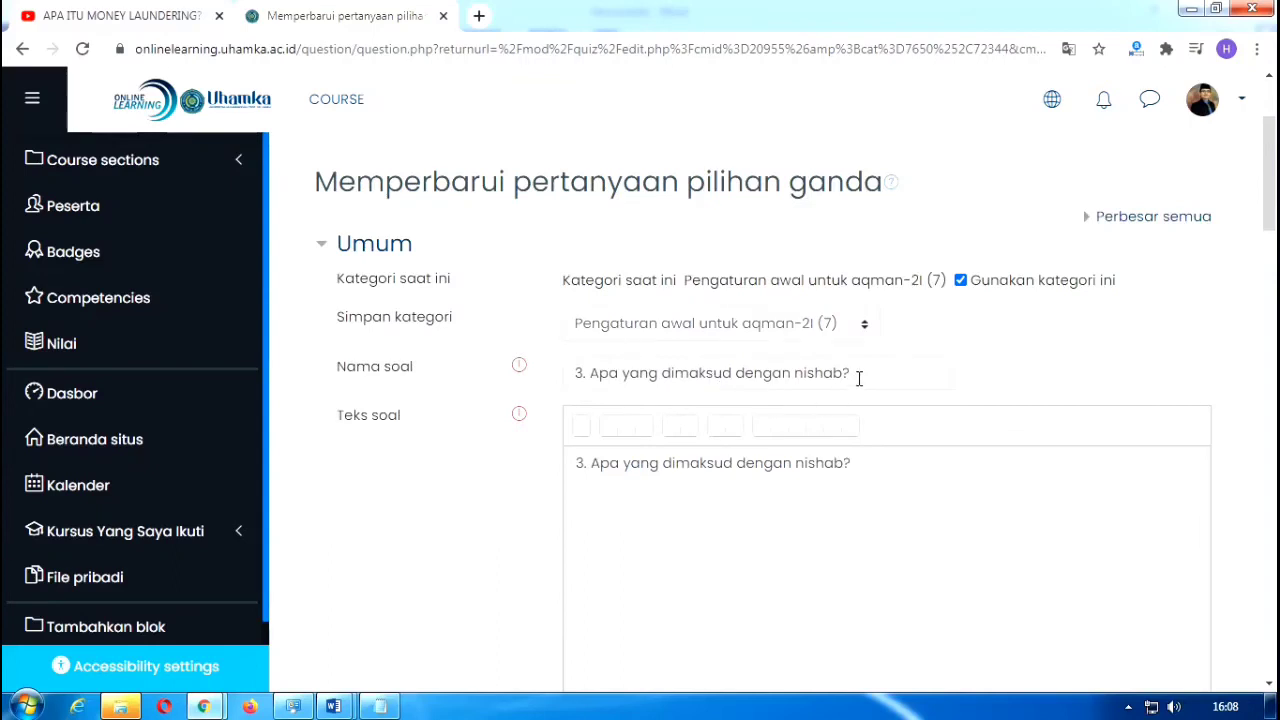
drag(857, 373, 313, 374)
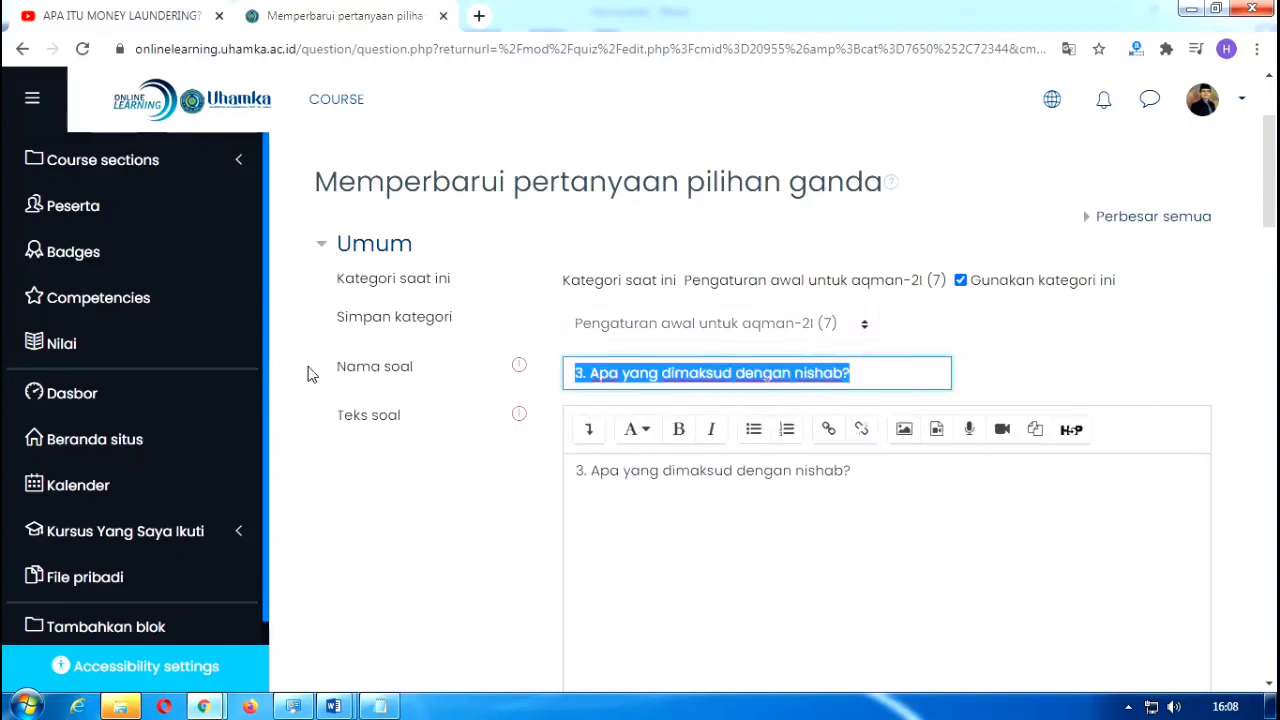
text(Soal UT)
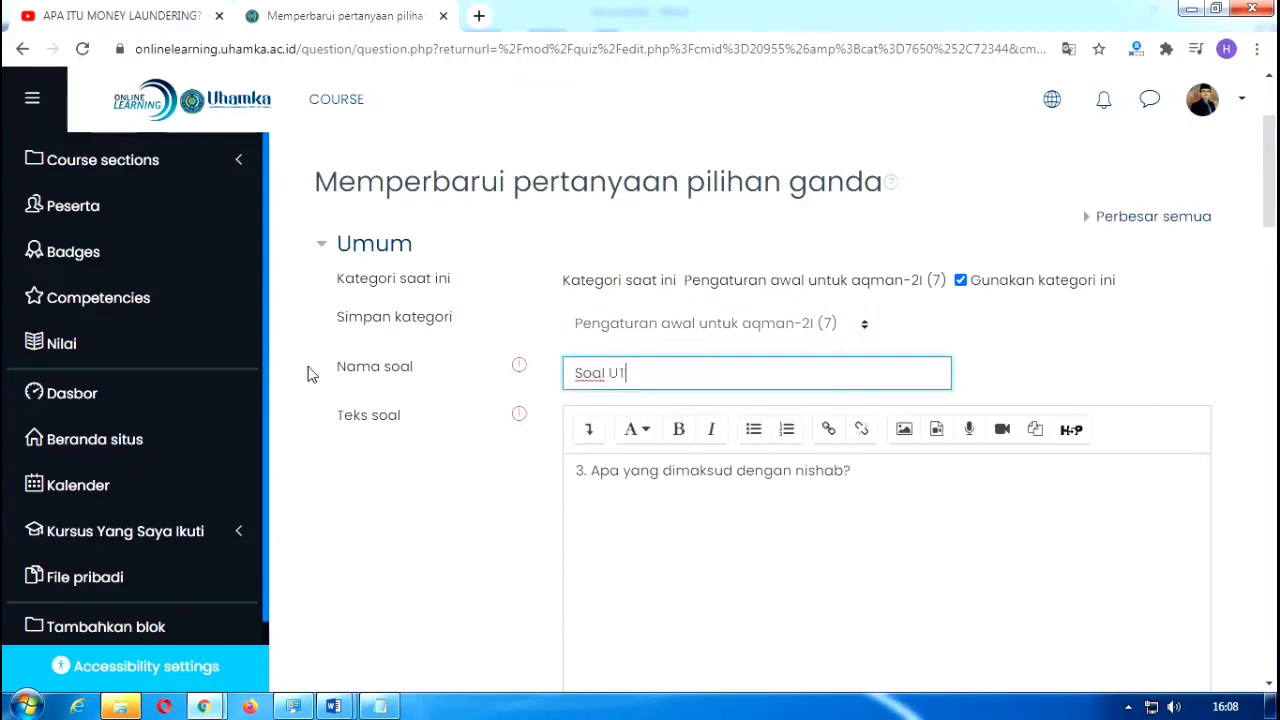
text(S Ibadah)
click(433, 466)
scroll(632, 463, down, 8)
scroll(632, 463, down, 15)
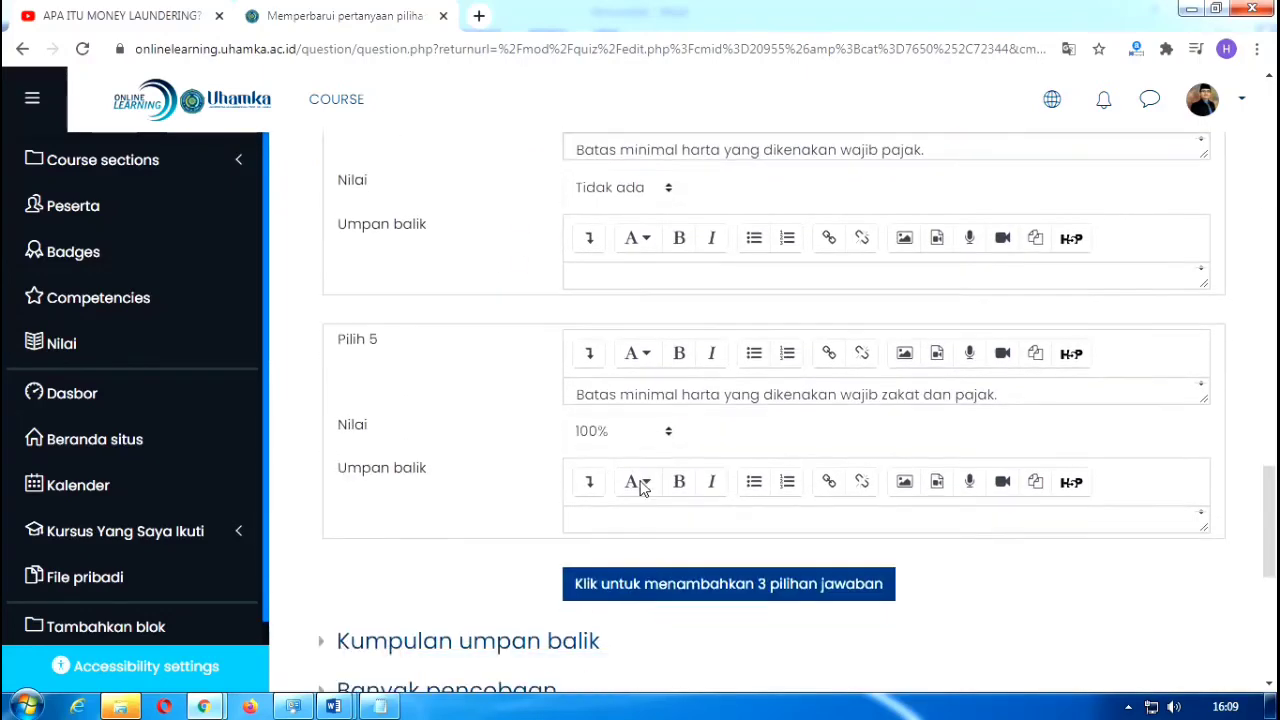
click(647, 613)
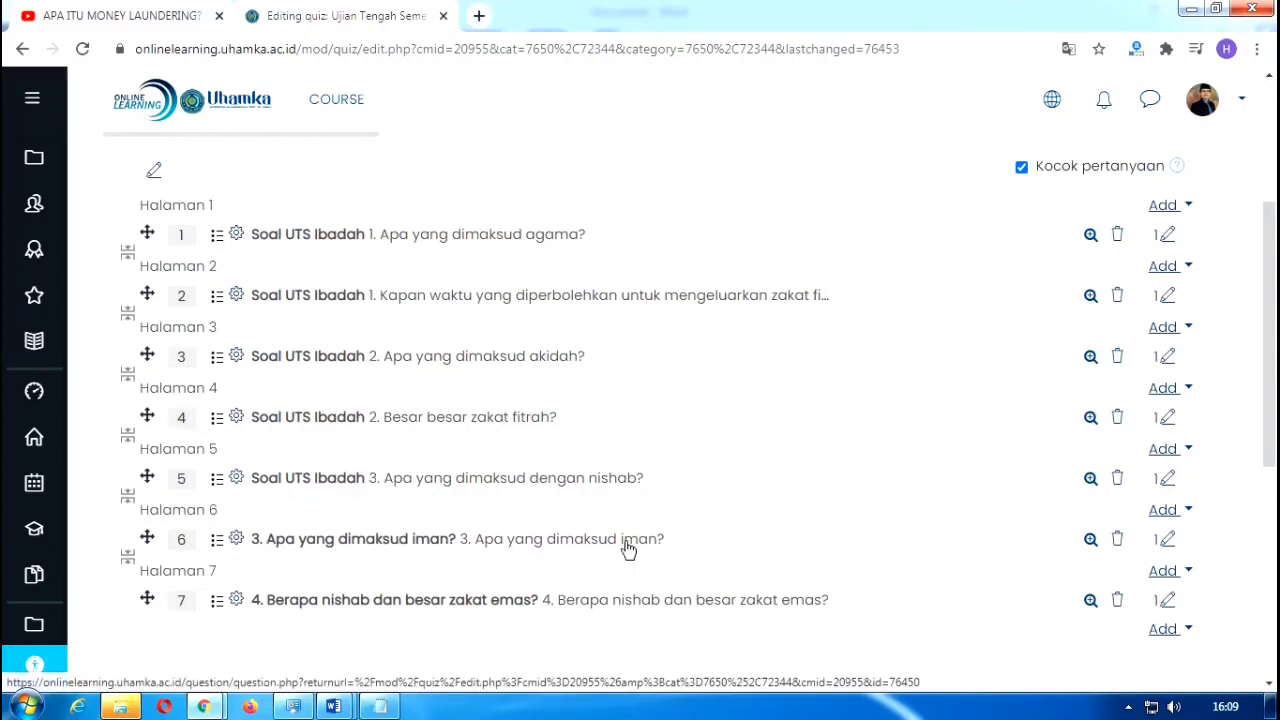
- Delete the iman and zakat emas questions, leaving five questions in the quiz
click(1118, 542)
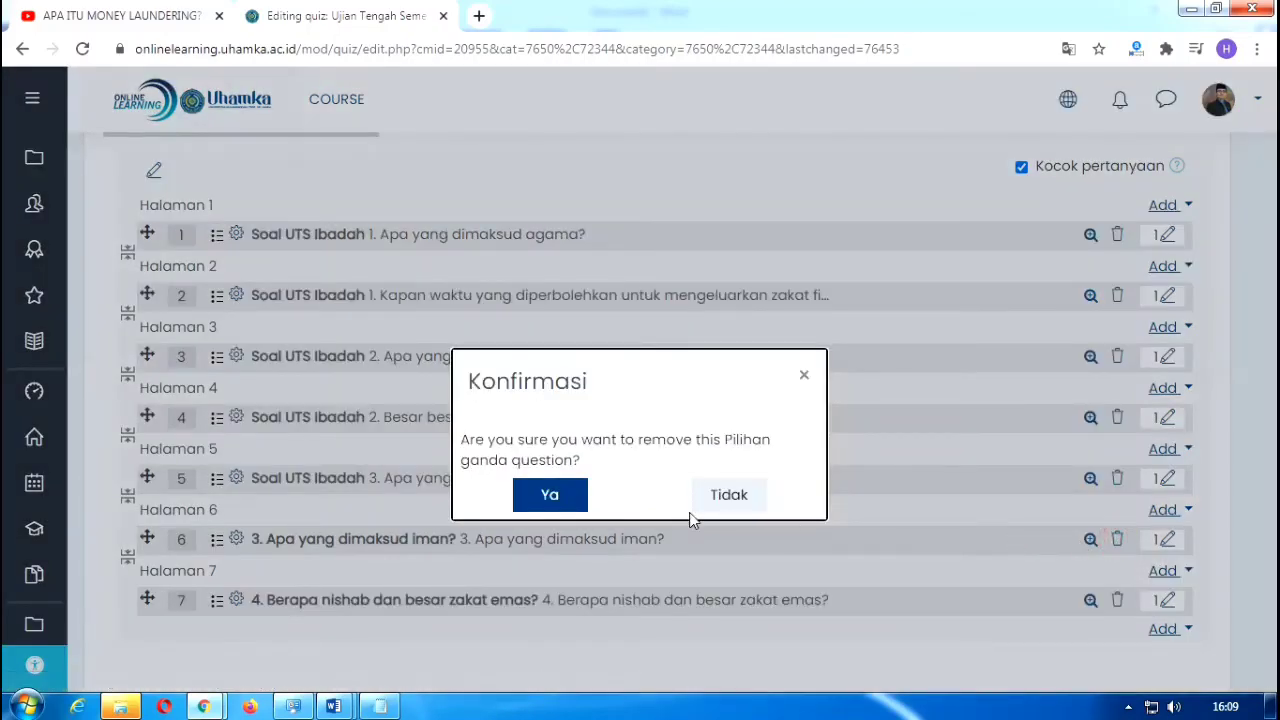
click(550, 497)
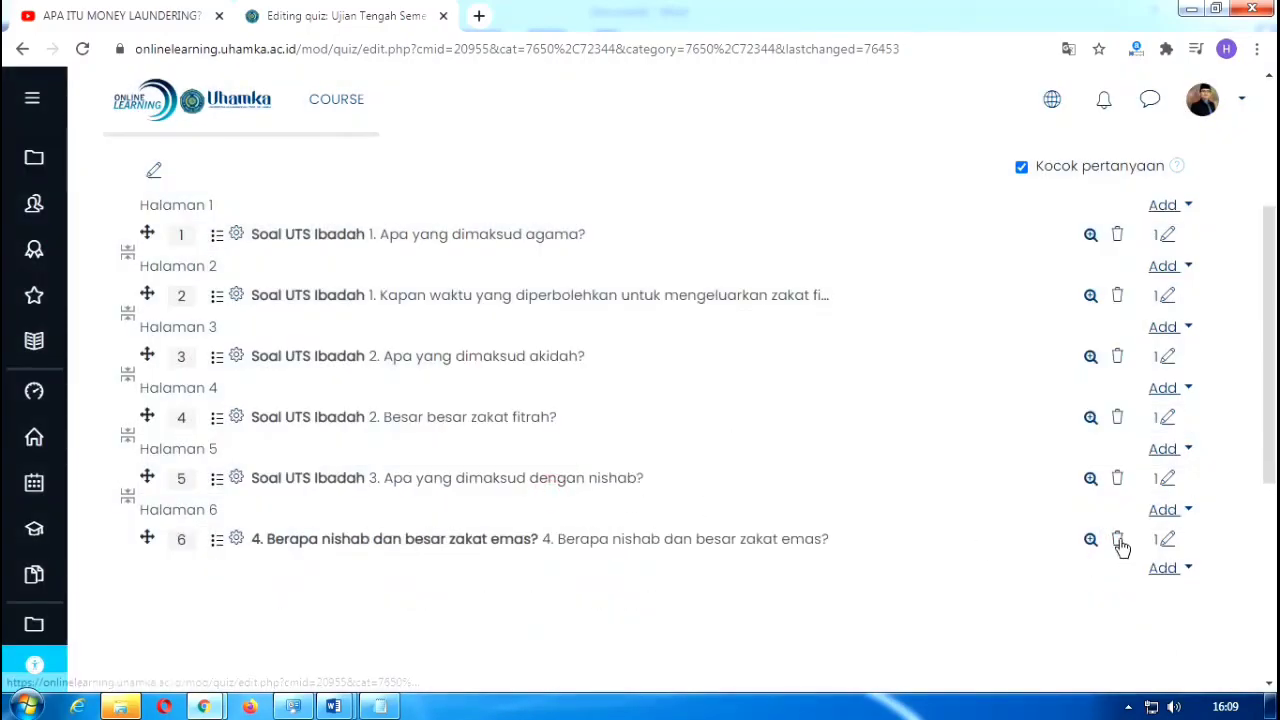
click(1118, 542)
click(540, 500)
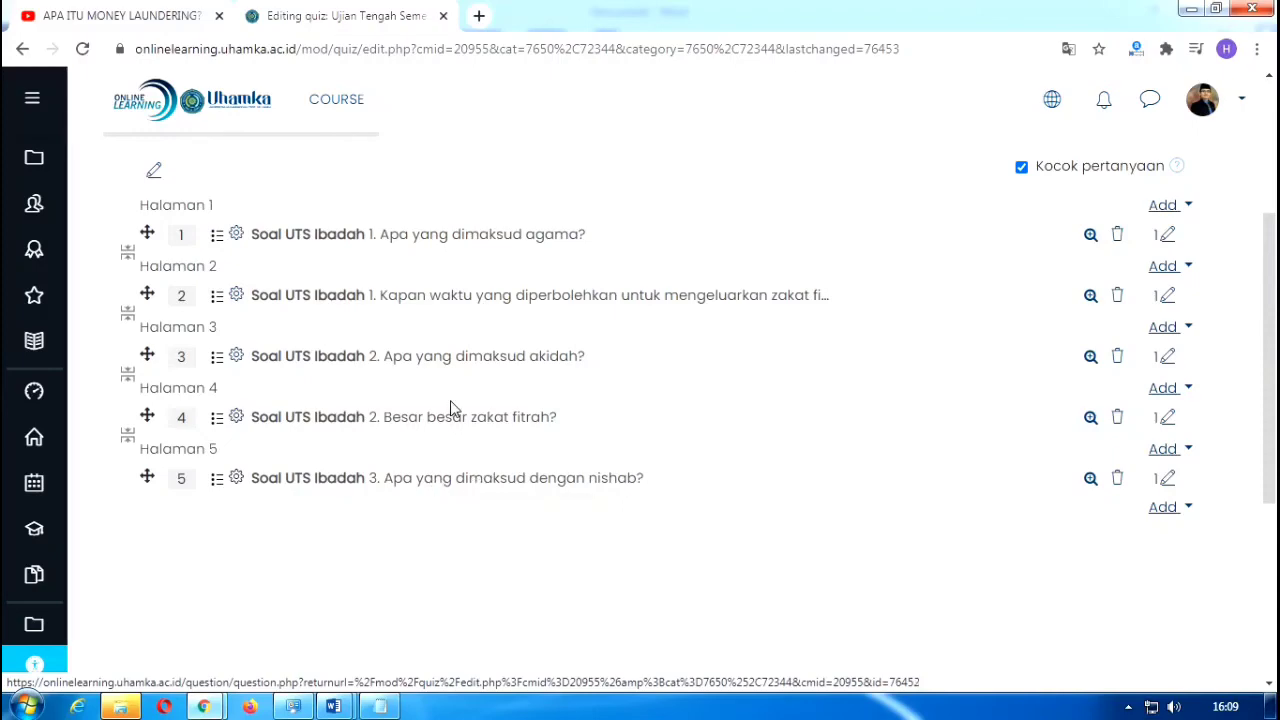
- Save the quiz with its maximum grade of 100
scroll(500, 440, up, 3)
scroll(507, 437, down, 3)
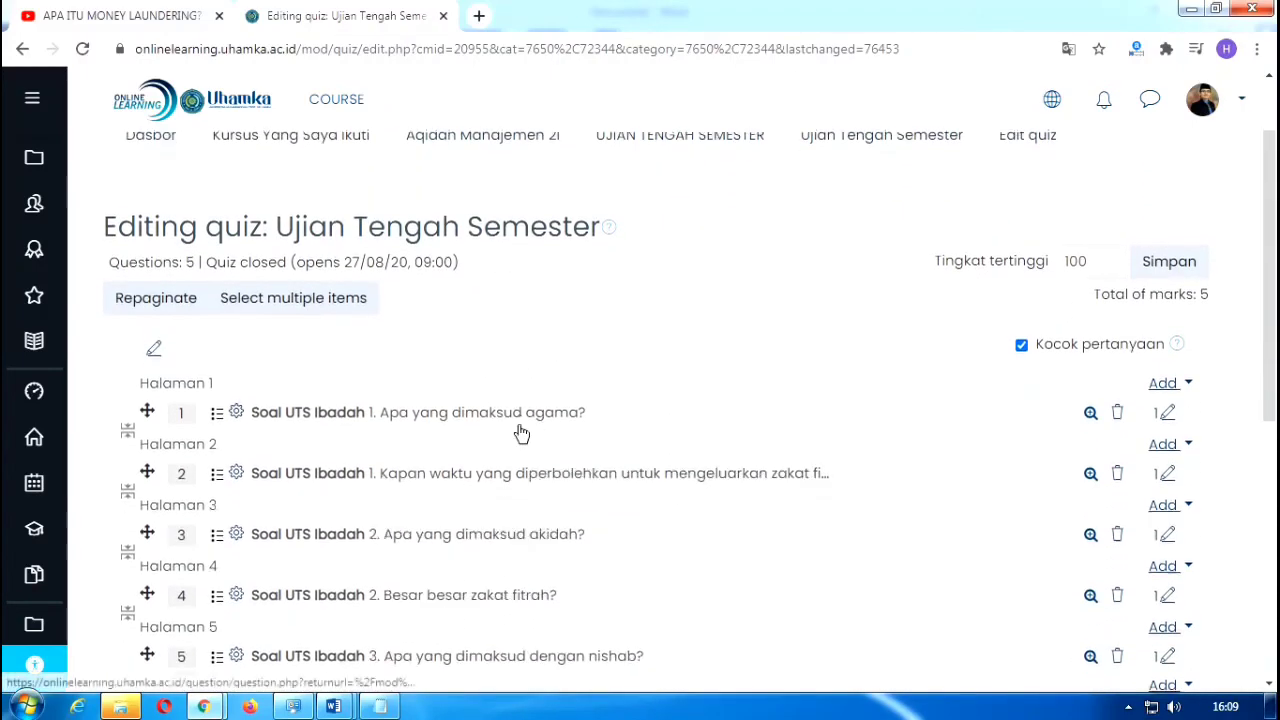
scroll(434, 434, down, 3)
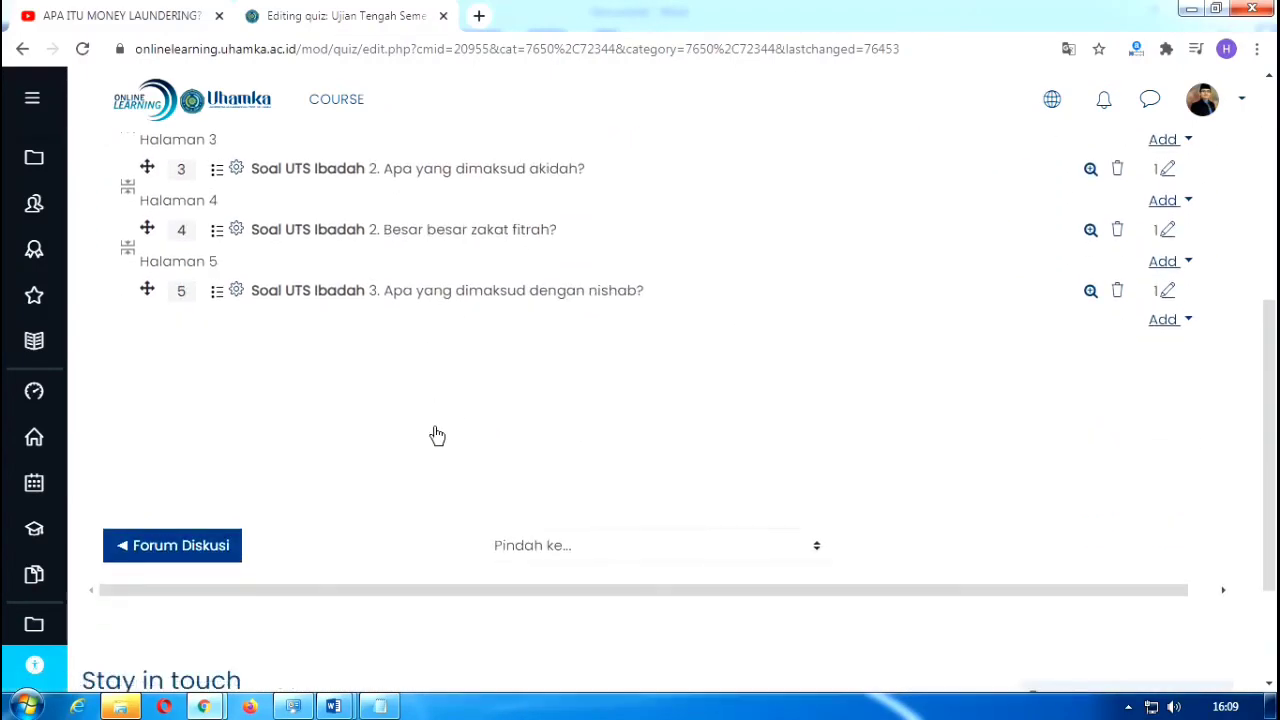
scroll(434, 434, up, 1)
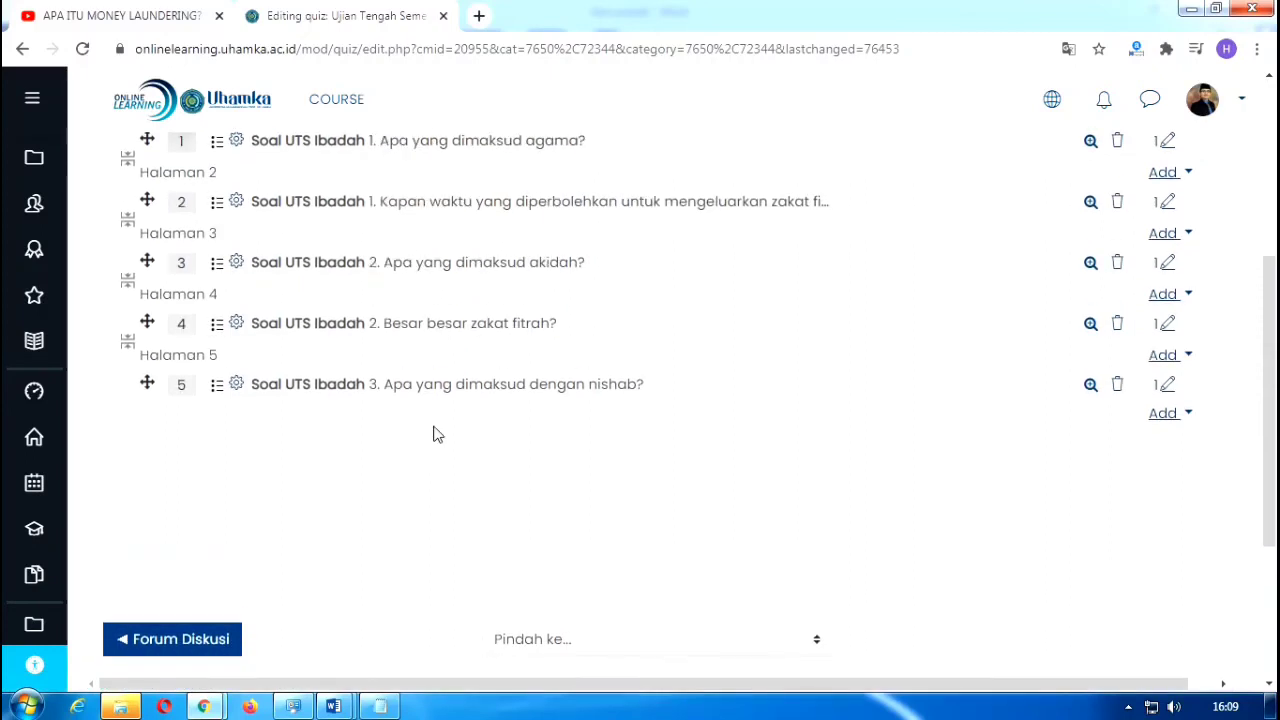
scroll(589, 429, up, 3)
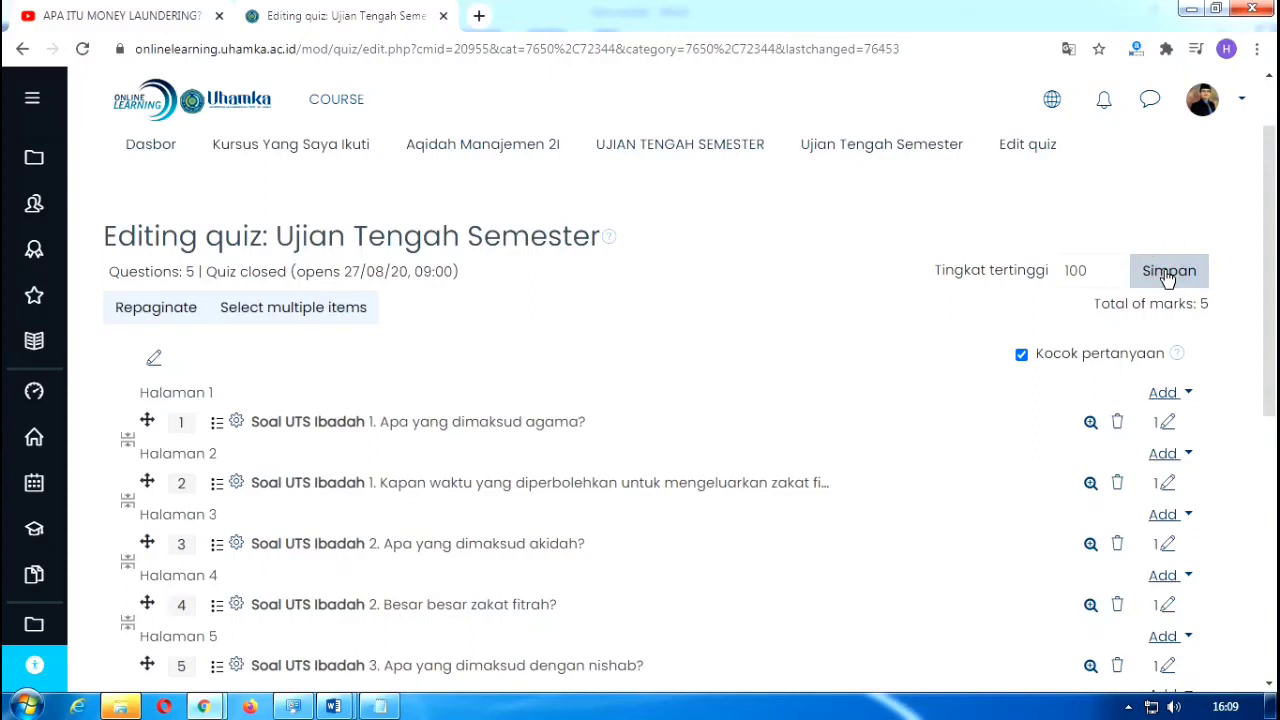
click(1167, 277)
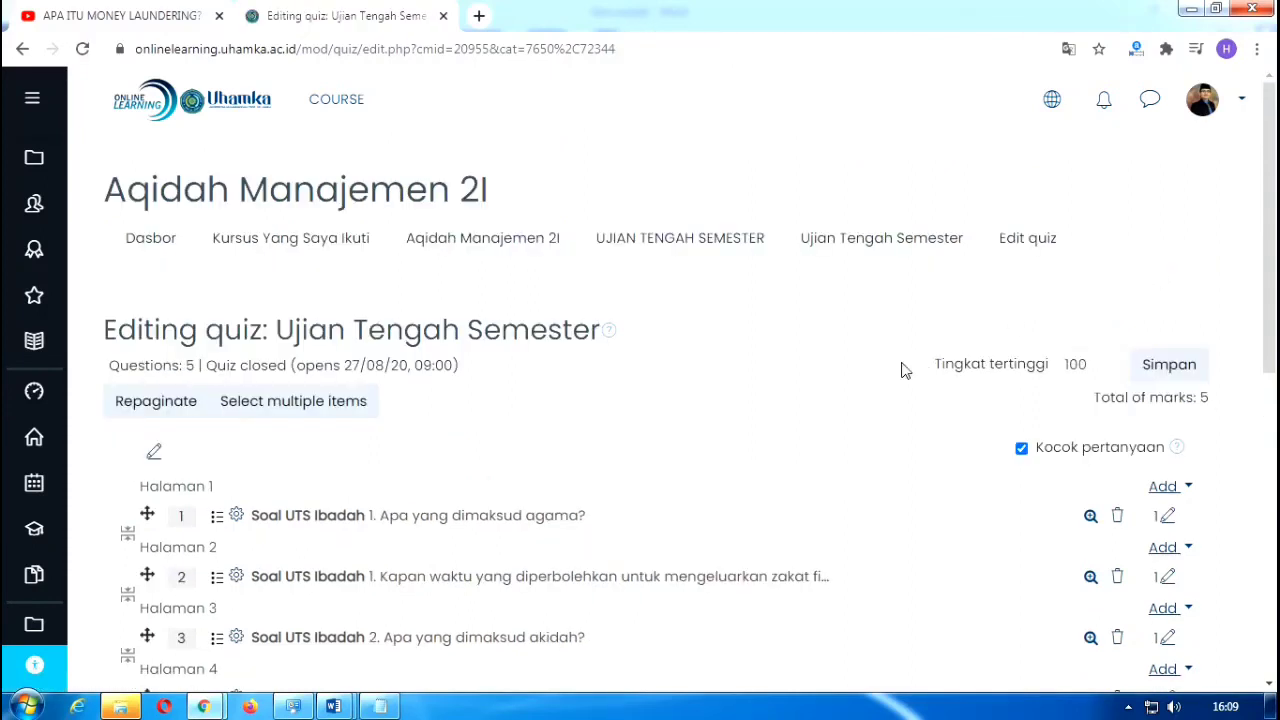
scroll(606, 434, down, 5)
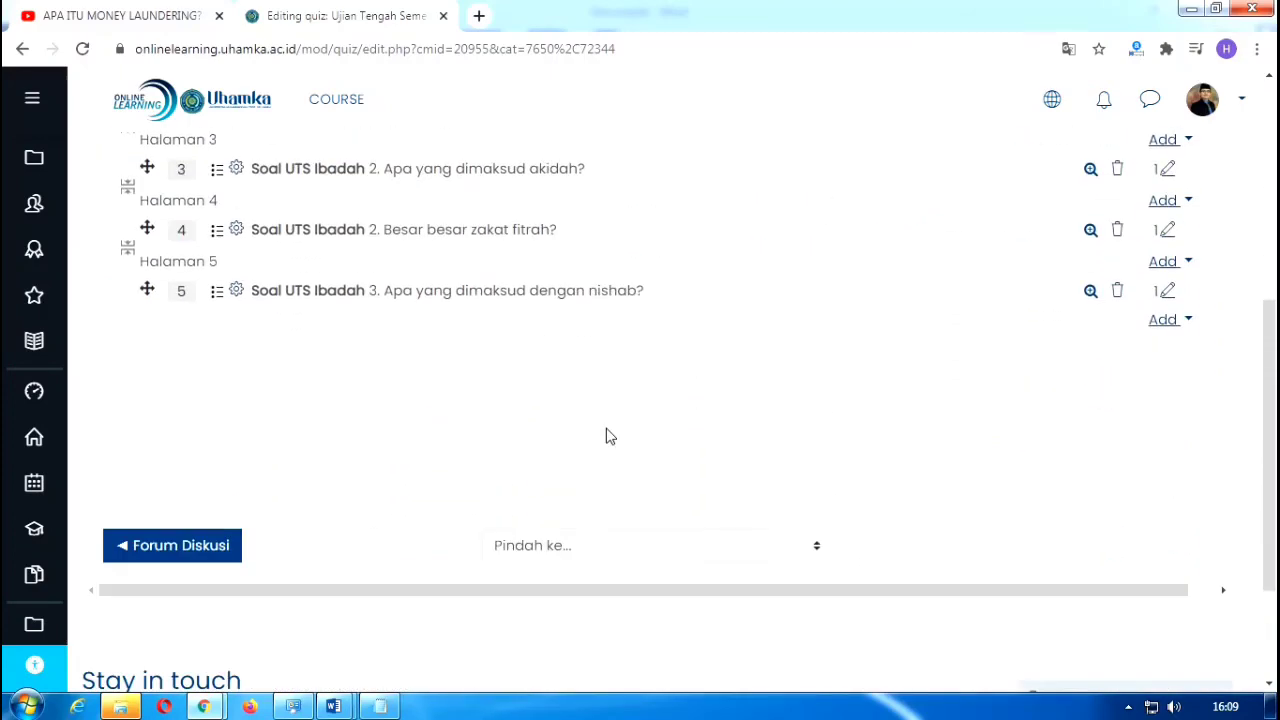
scroll(628, 436, up, 4)
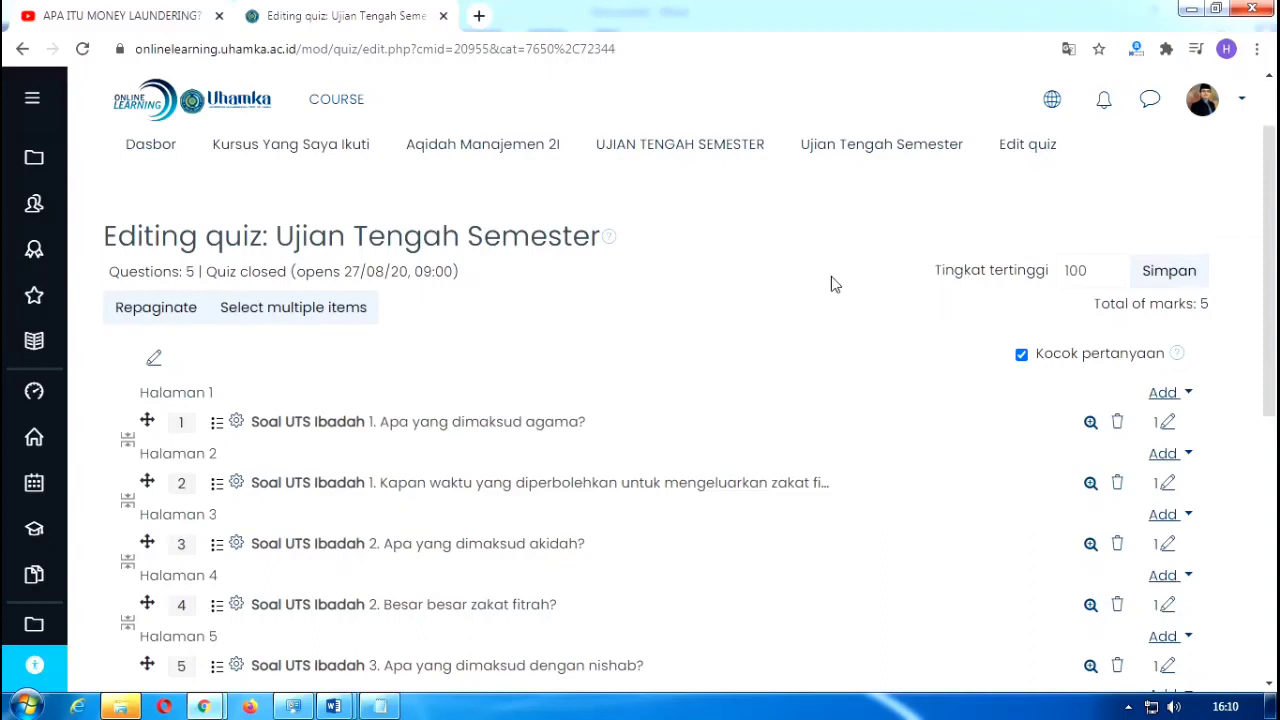
- Log out, sign back in with the saved username and password, and open Aqidah Manajemen 2I
click(1241, 104)
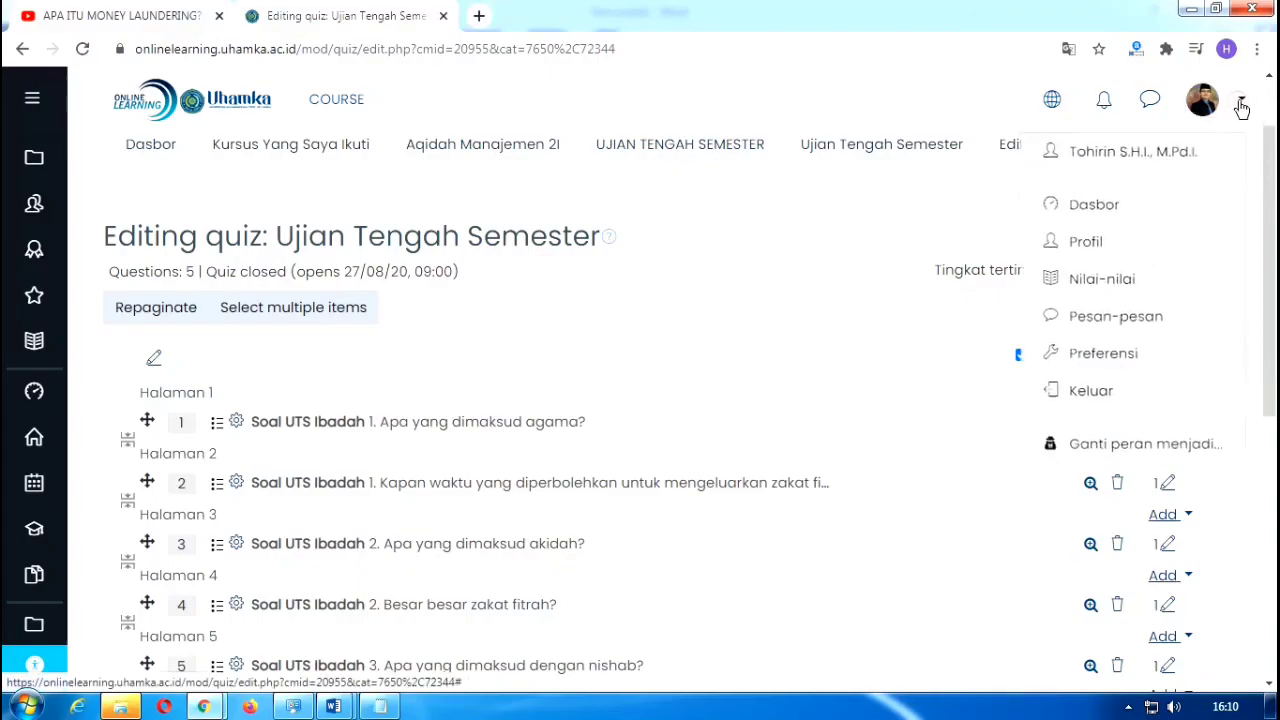
click(1106, 398)
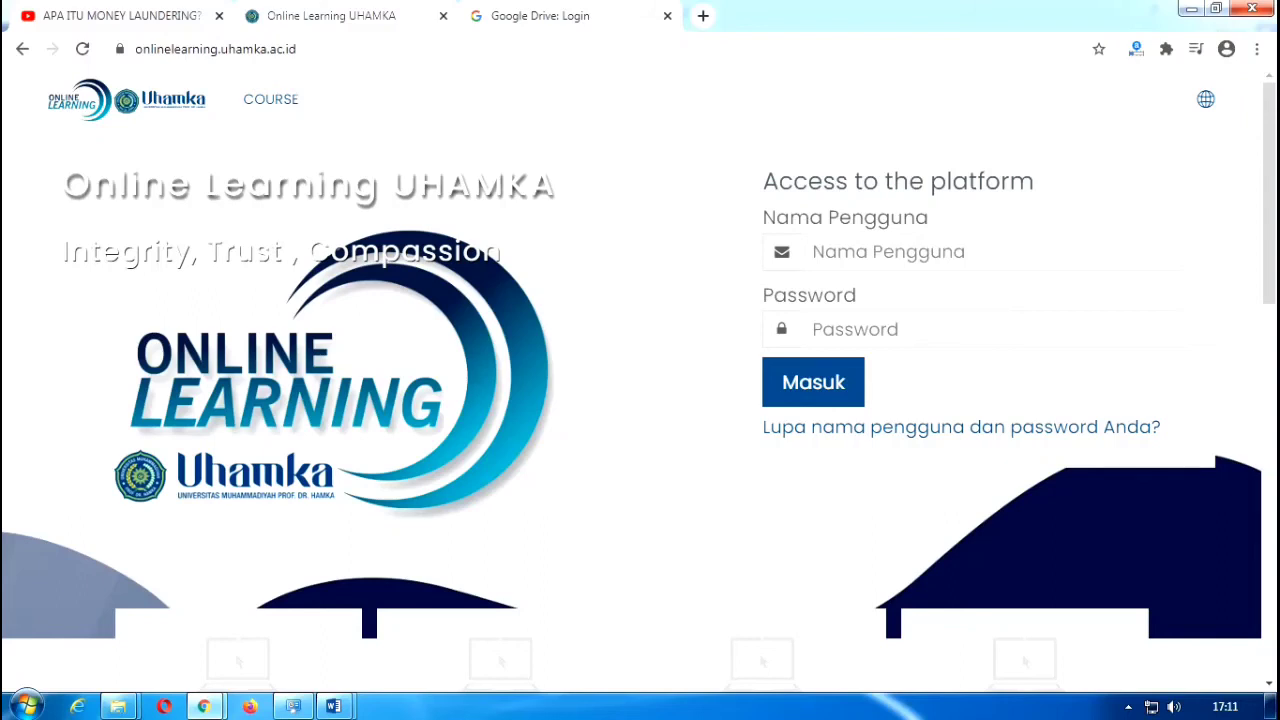
click(815, 256)
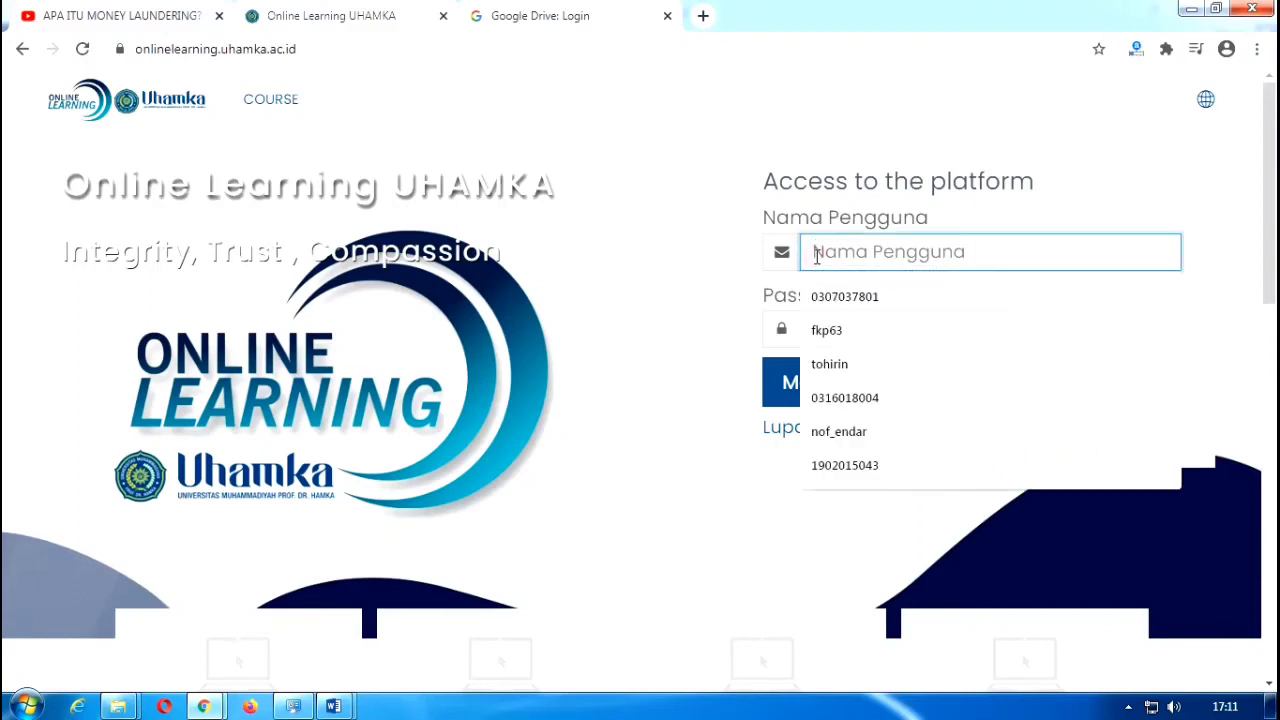
click(826, 330)
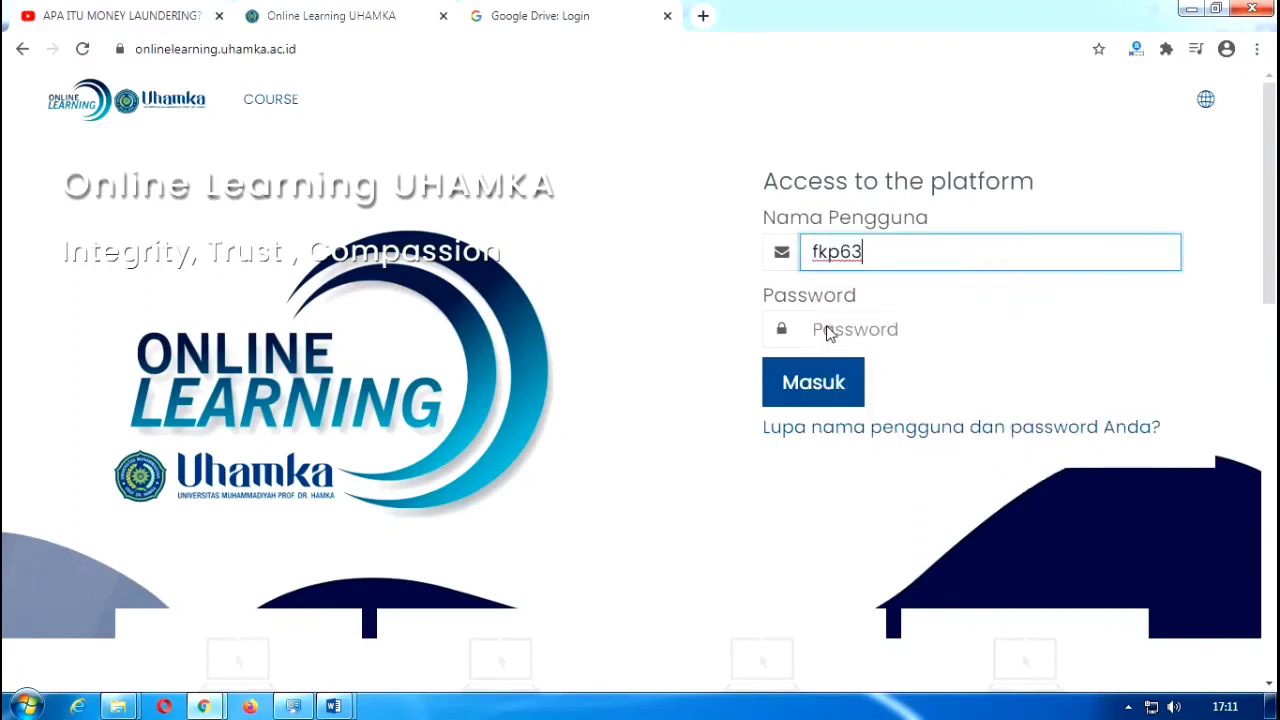
click(827, 330)
text(••)
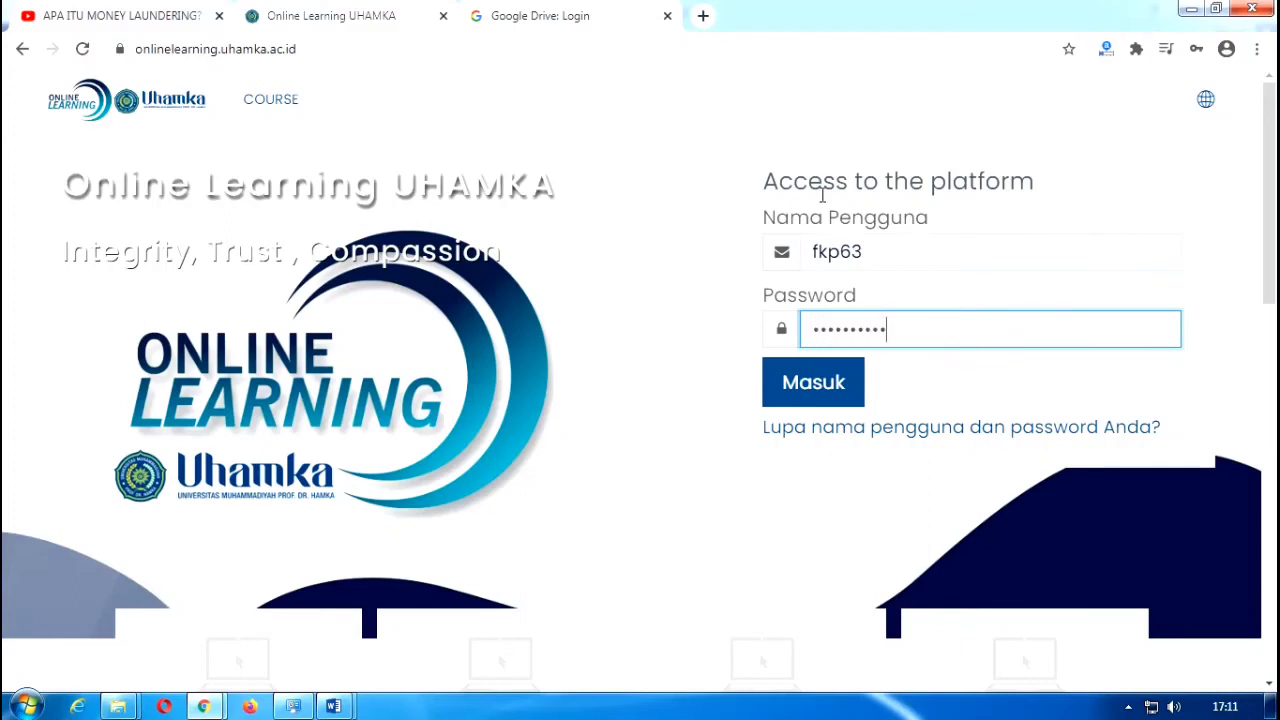
key(Return)
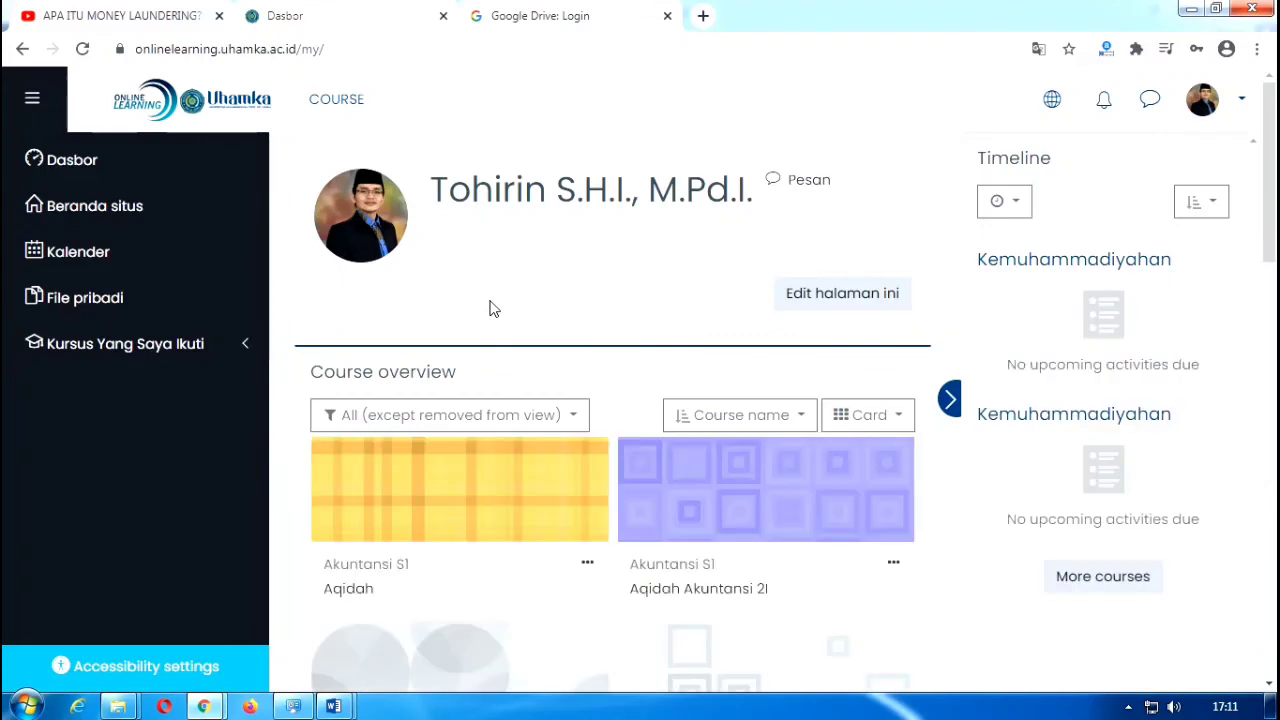
scroll(614, 357, down, 5)
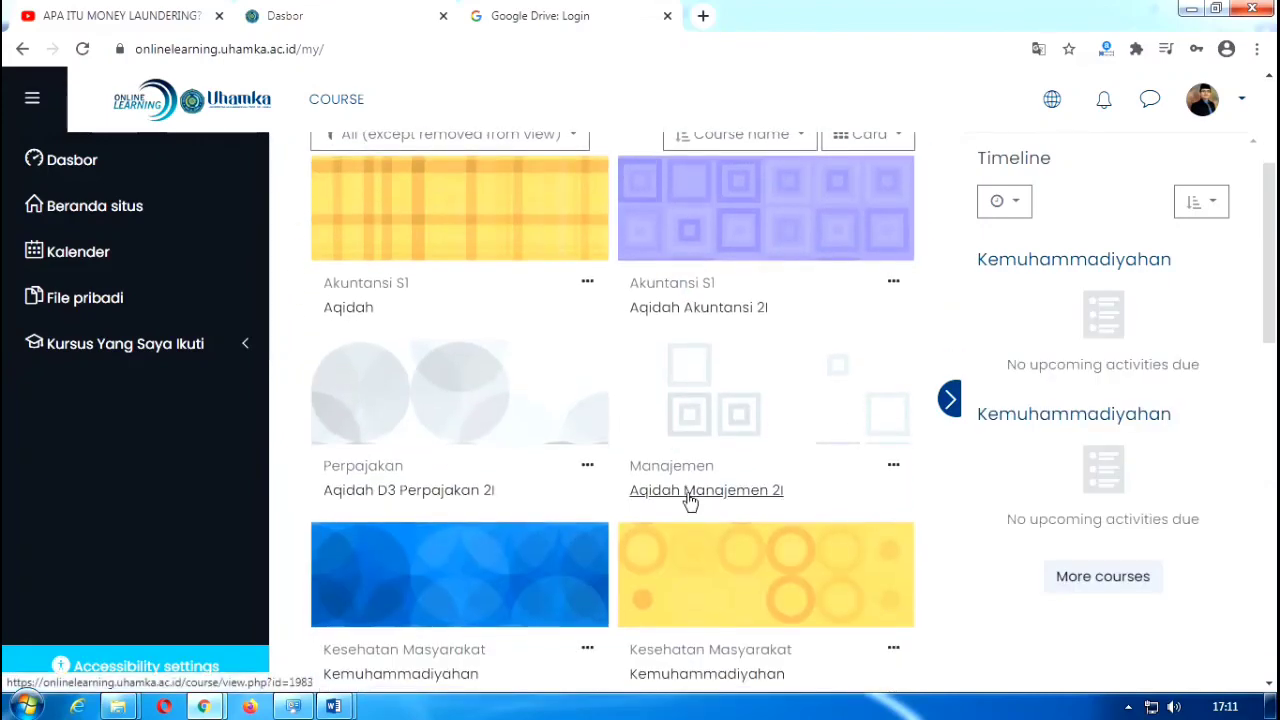
click(687, 495)
- Open the Ujian Tengah Semester quiz and view its 2 recorded attempts
scroll(628, 433, down, 5)
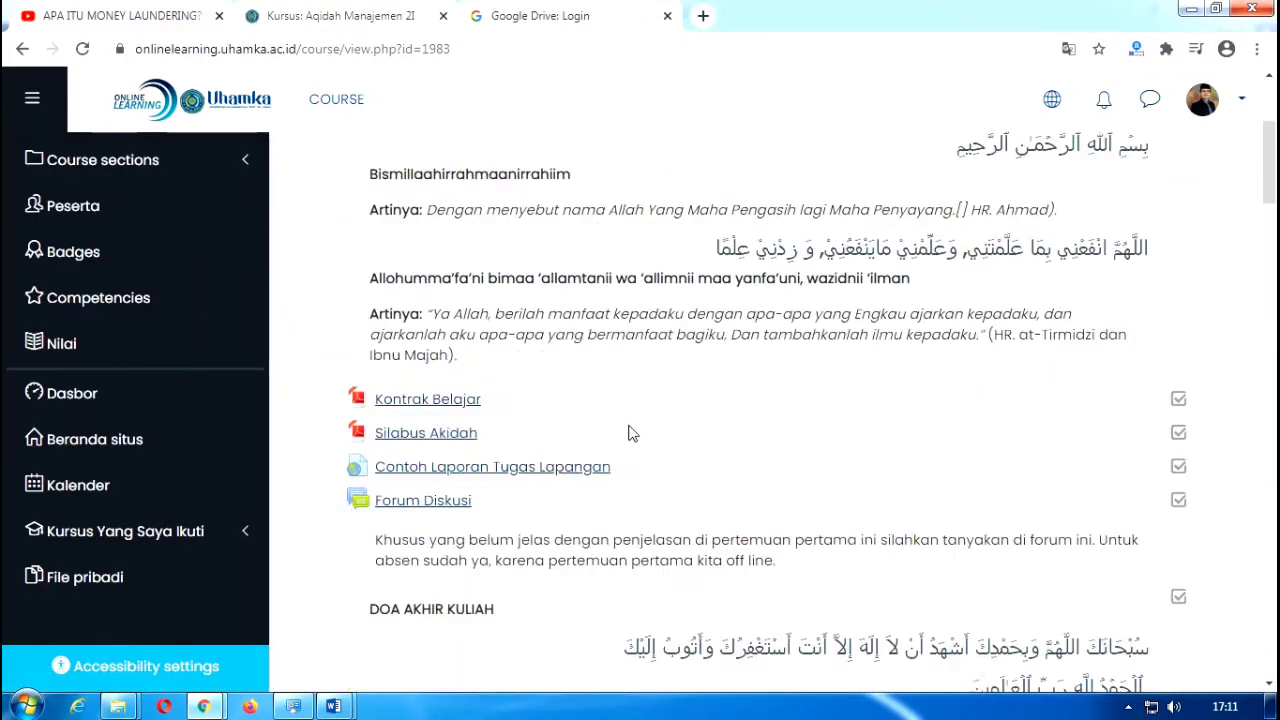
scroll(628, 433, down, 20)
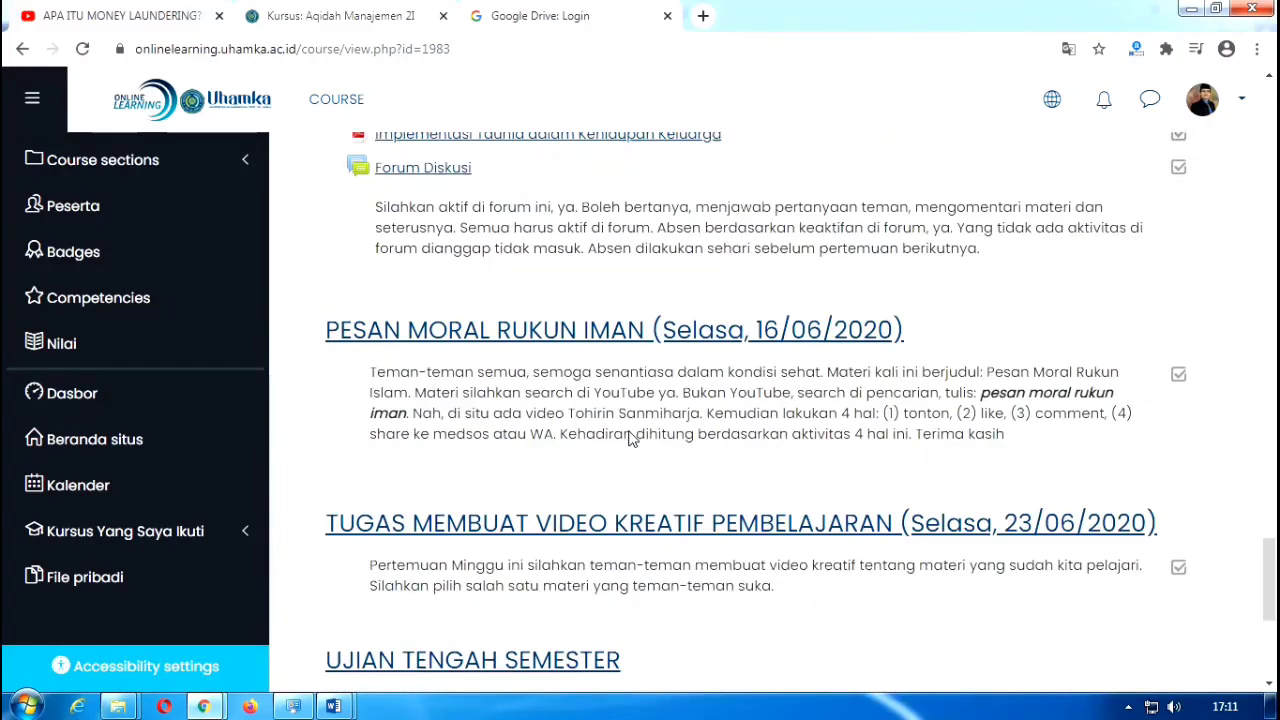
scroll(628, 438, down, 4)
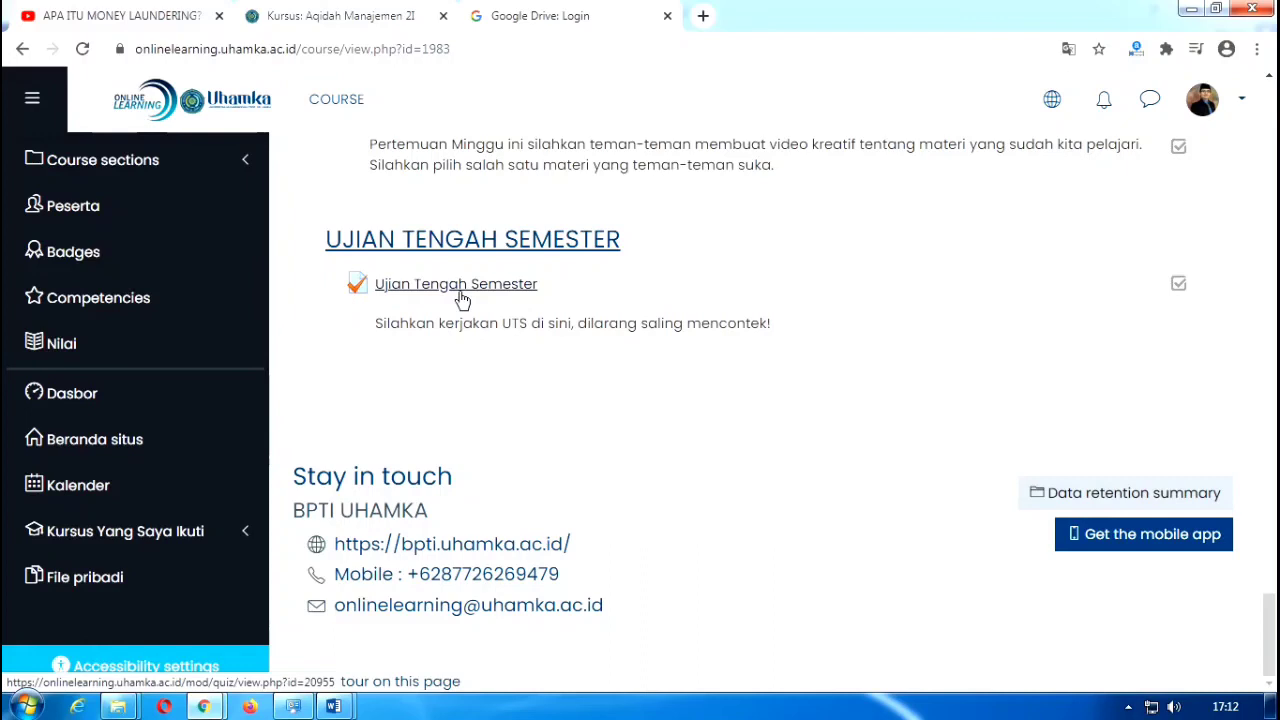
click(471, 286)
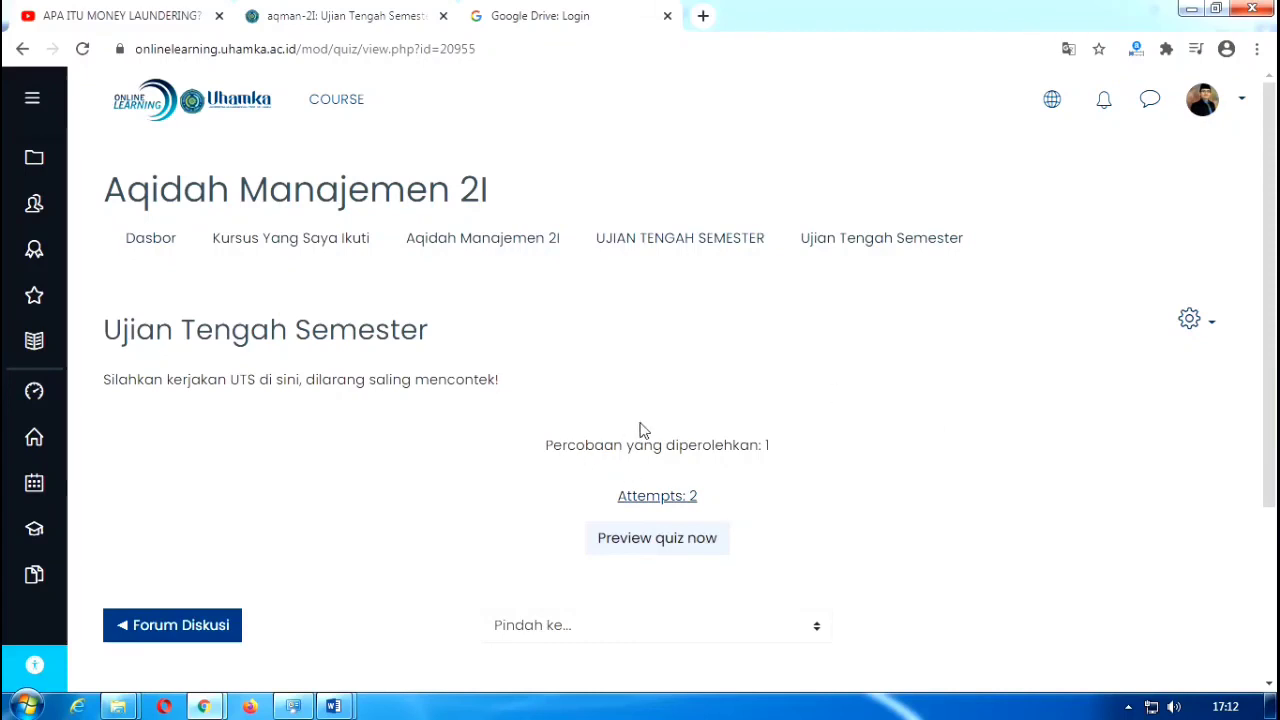
scroll(640, 429, down, 1)
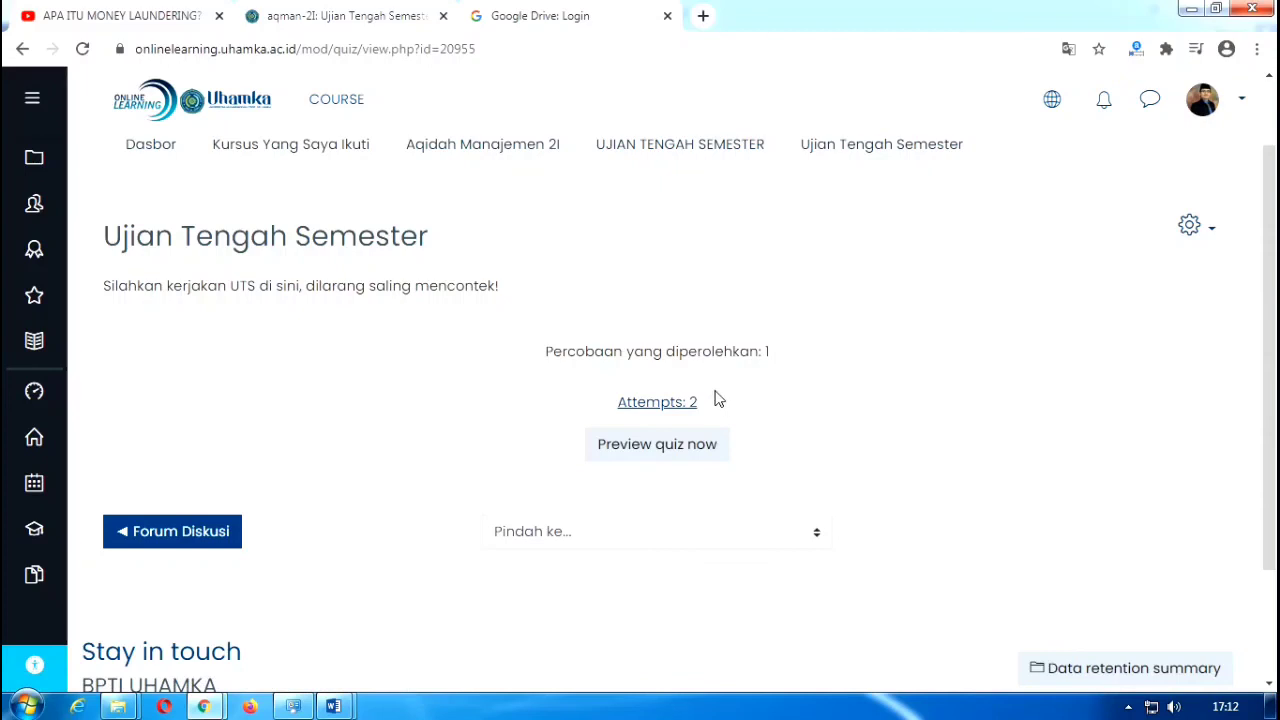
scroll(714, 398, down, 1)
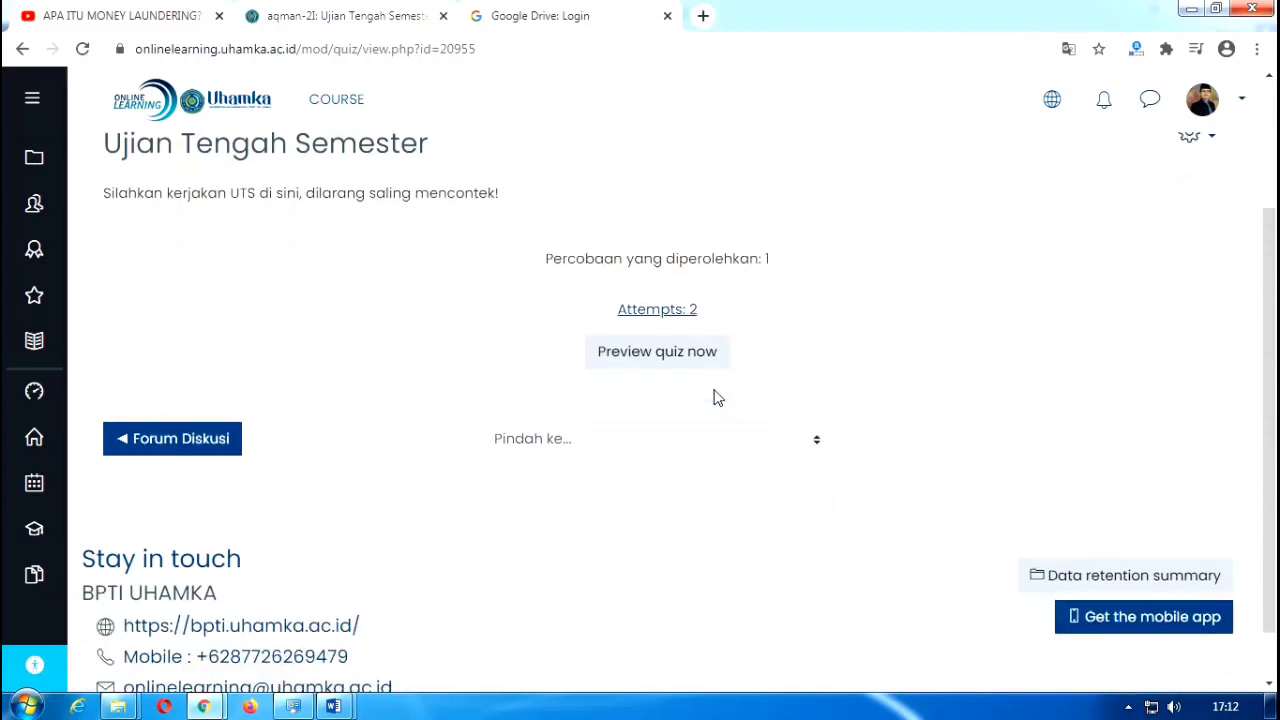
click(666, 311)
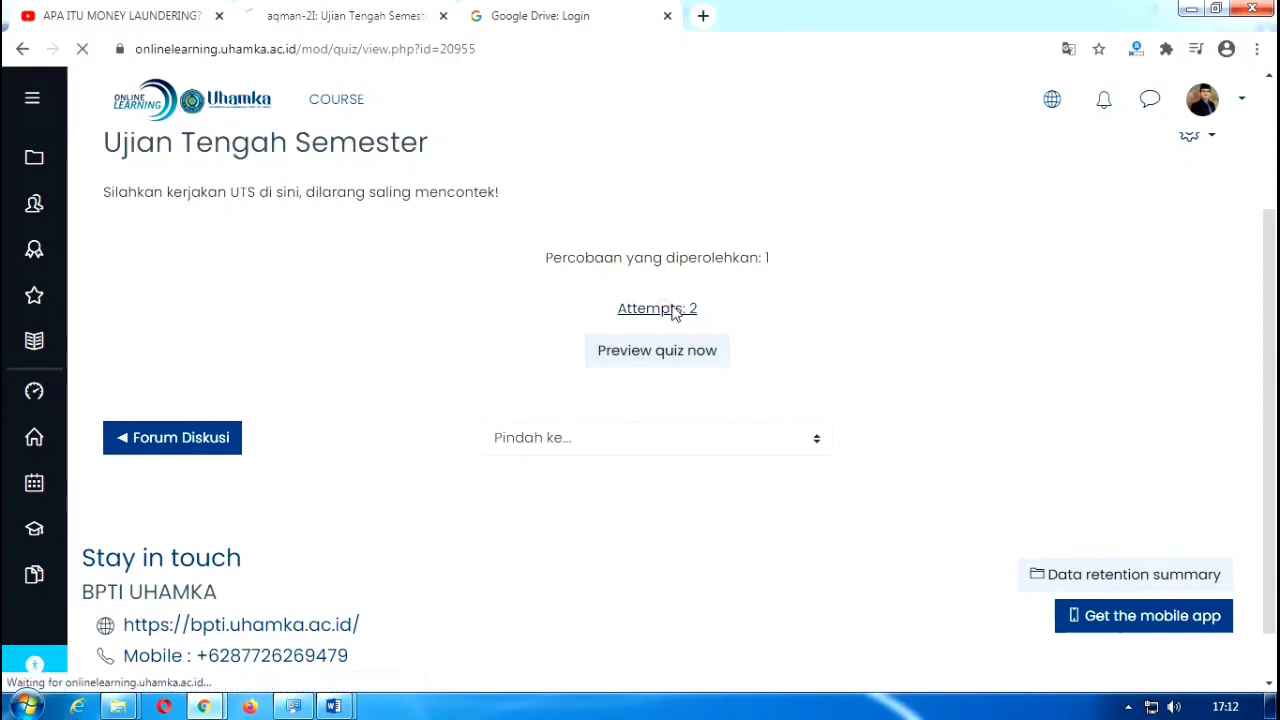
- Scroll the attempts table across columns Q.1–Q.5 to check the grades of 0 and 80
scroll(672, 316, down, 8)
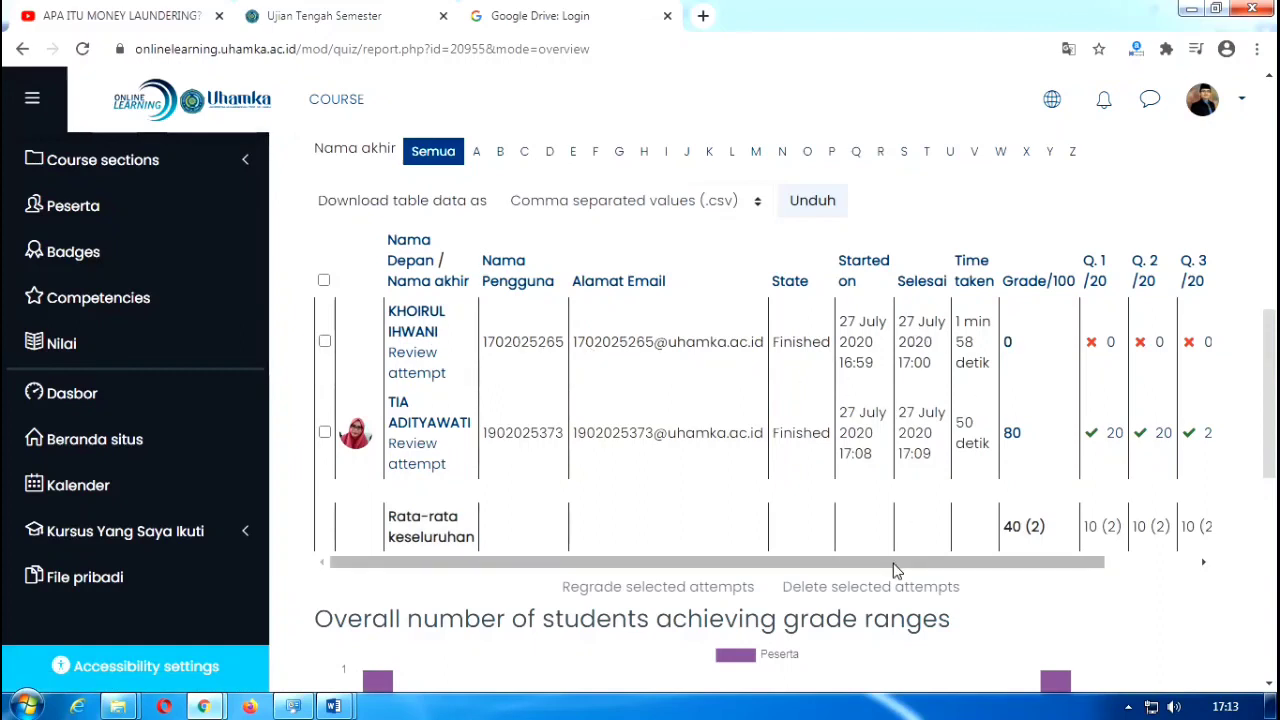
drag(894, 563, 1048, 562)
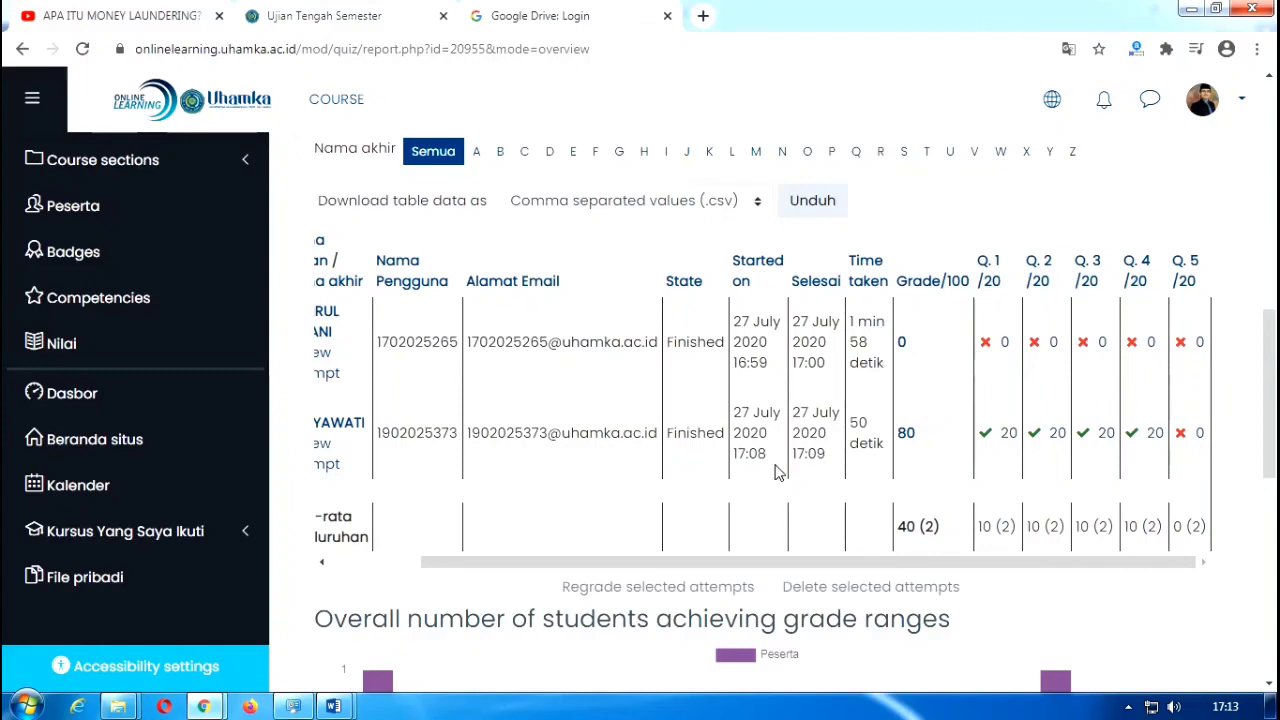
mouse_move(800, 564)
mouse_down()
mouse_move(650, 566)
mouse_move(797, 566)
mouse_up()
scroll(862, 487, down, 1)
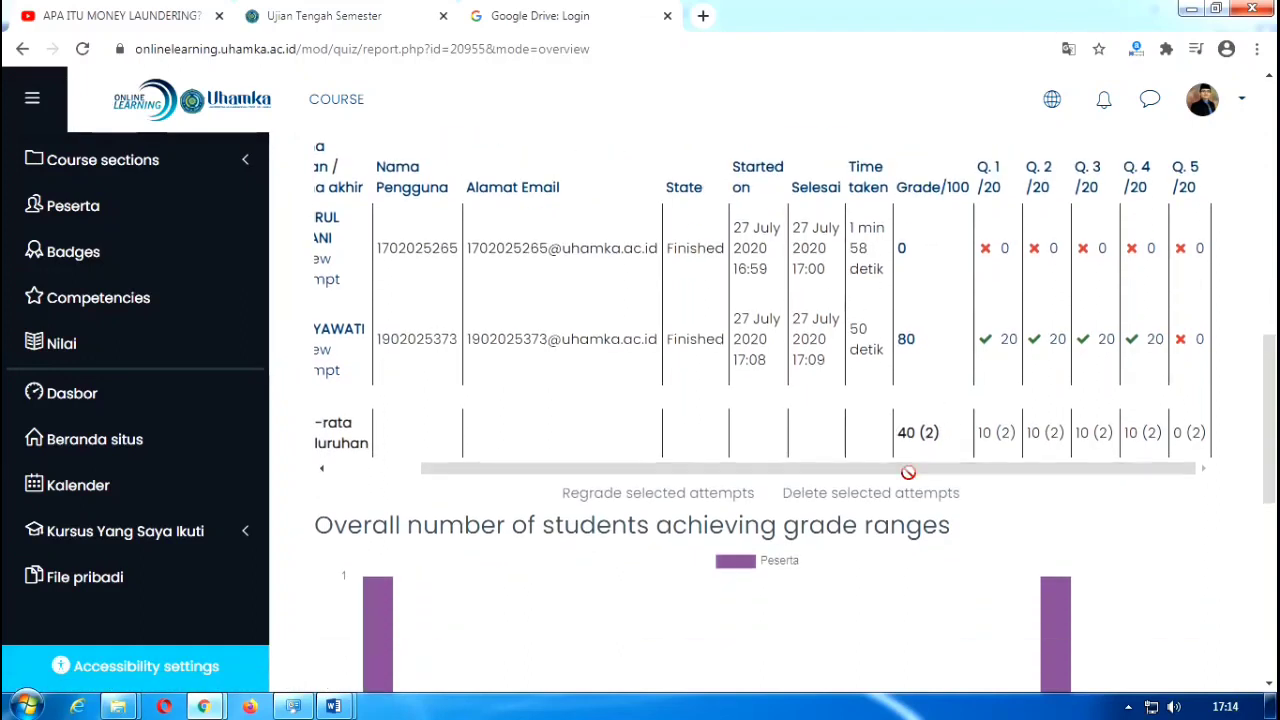